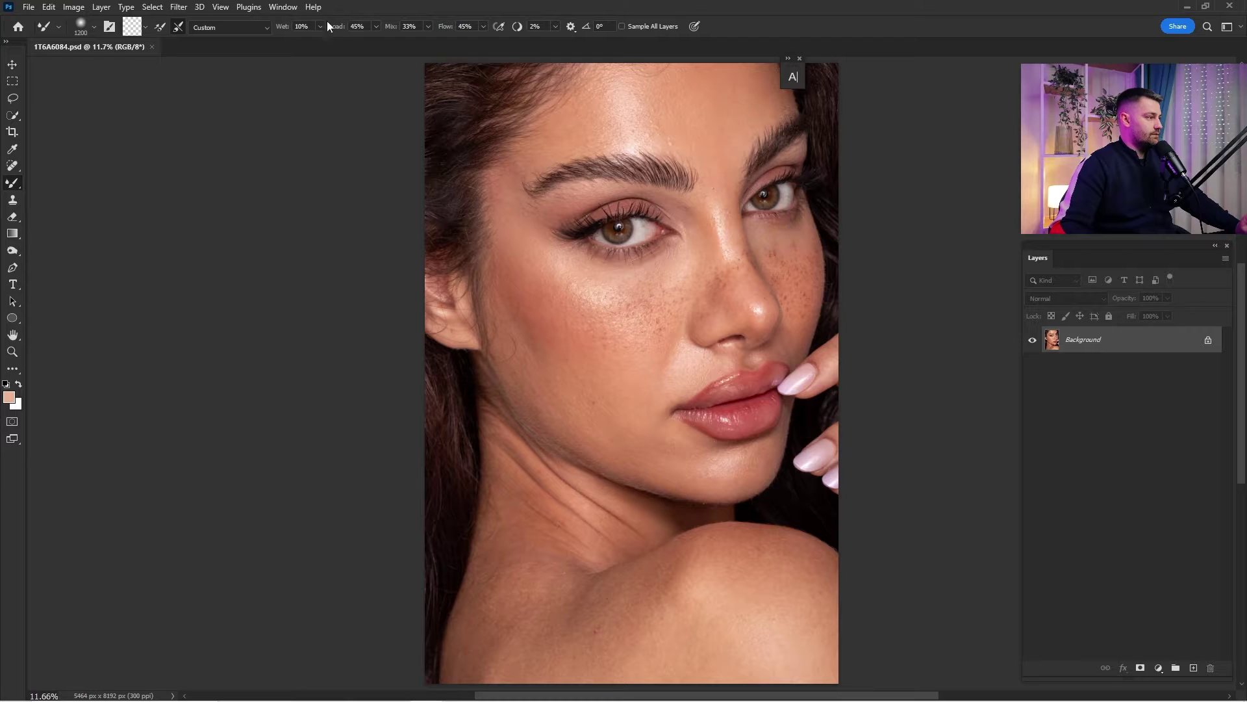
# Display the recorded actions list and create a new action set named My Actions.
pyautogui.click(280, 8)
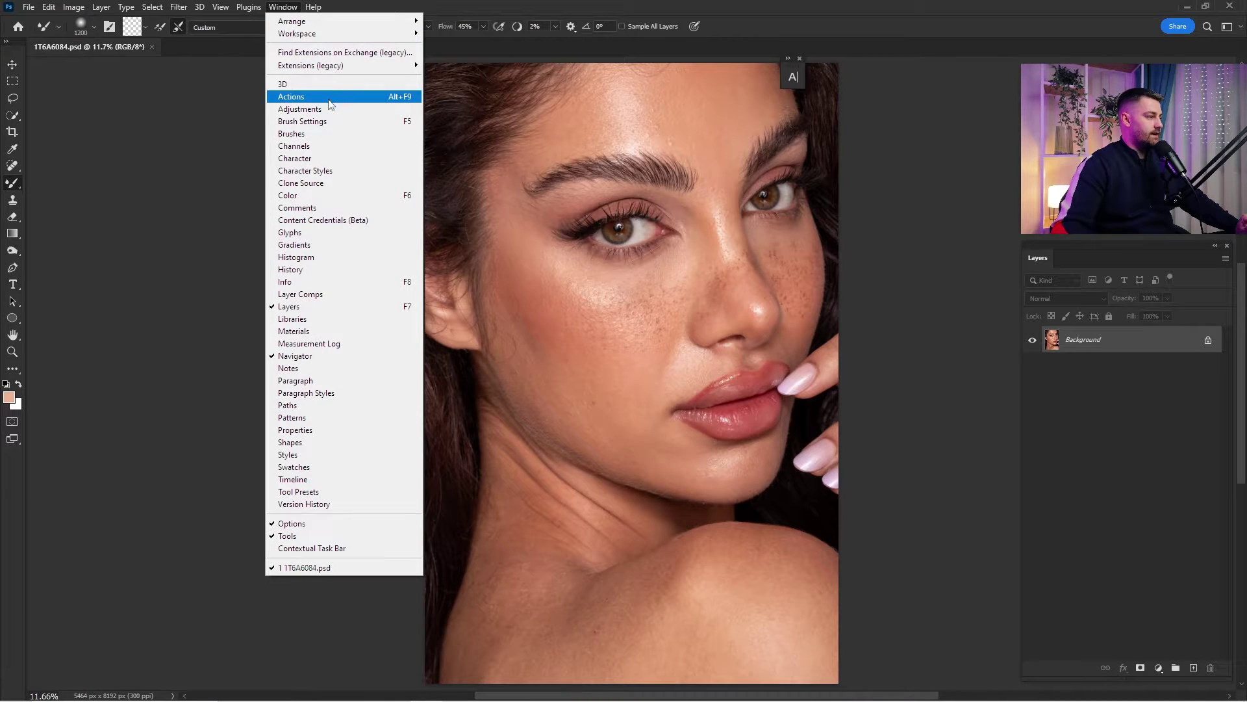
pyautogui.click(308, 99)
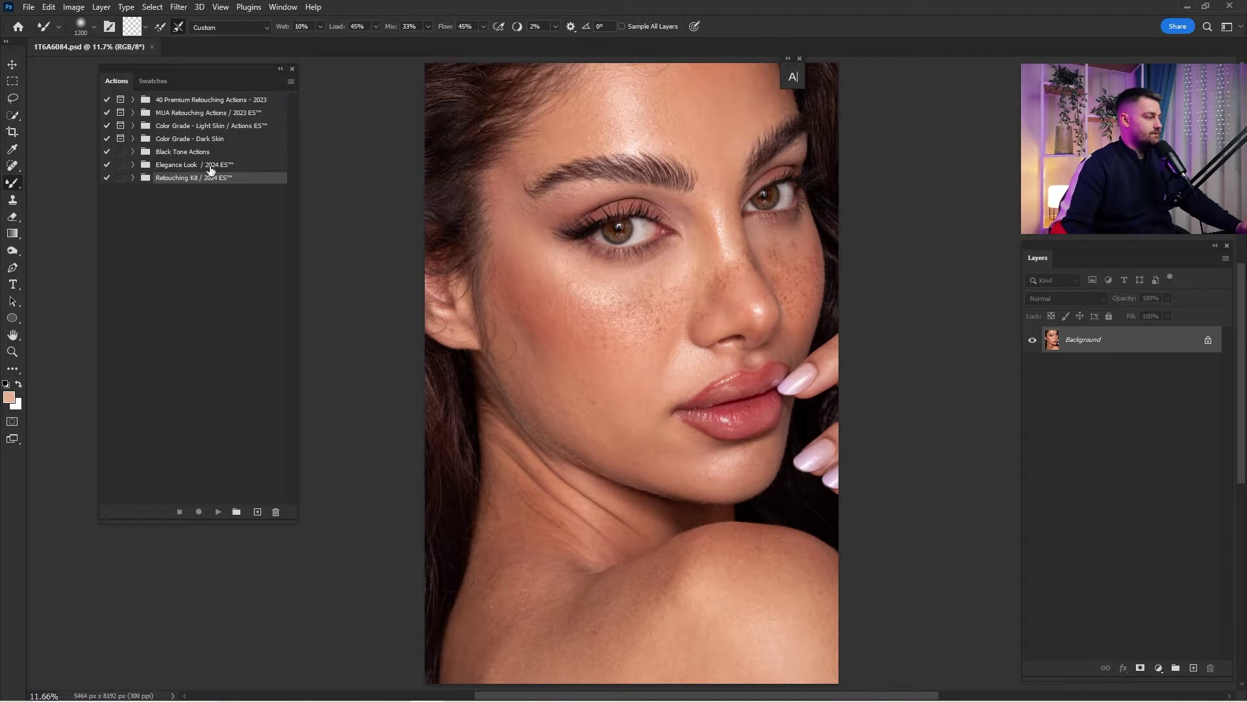
pyautogui.click(236, 512)
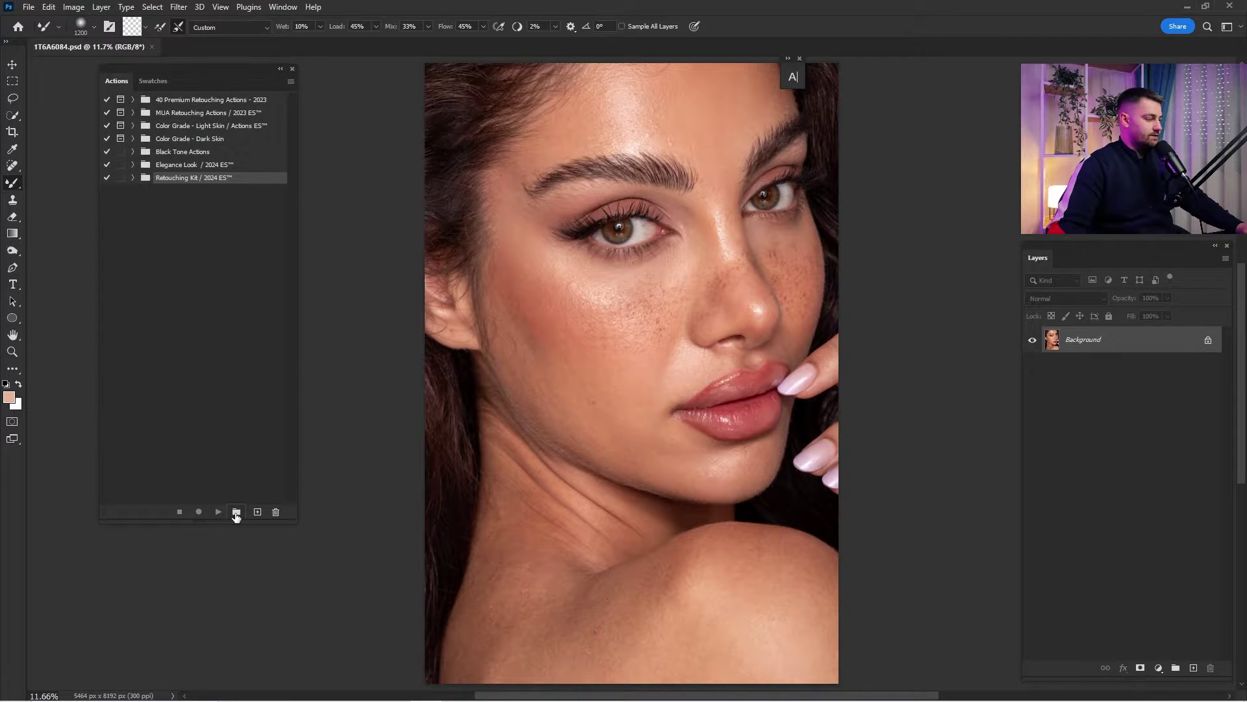
pyautogui.write('My ')
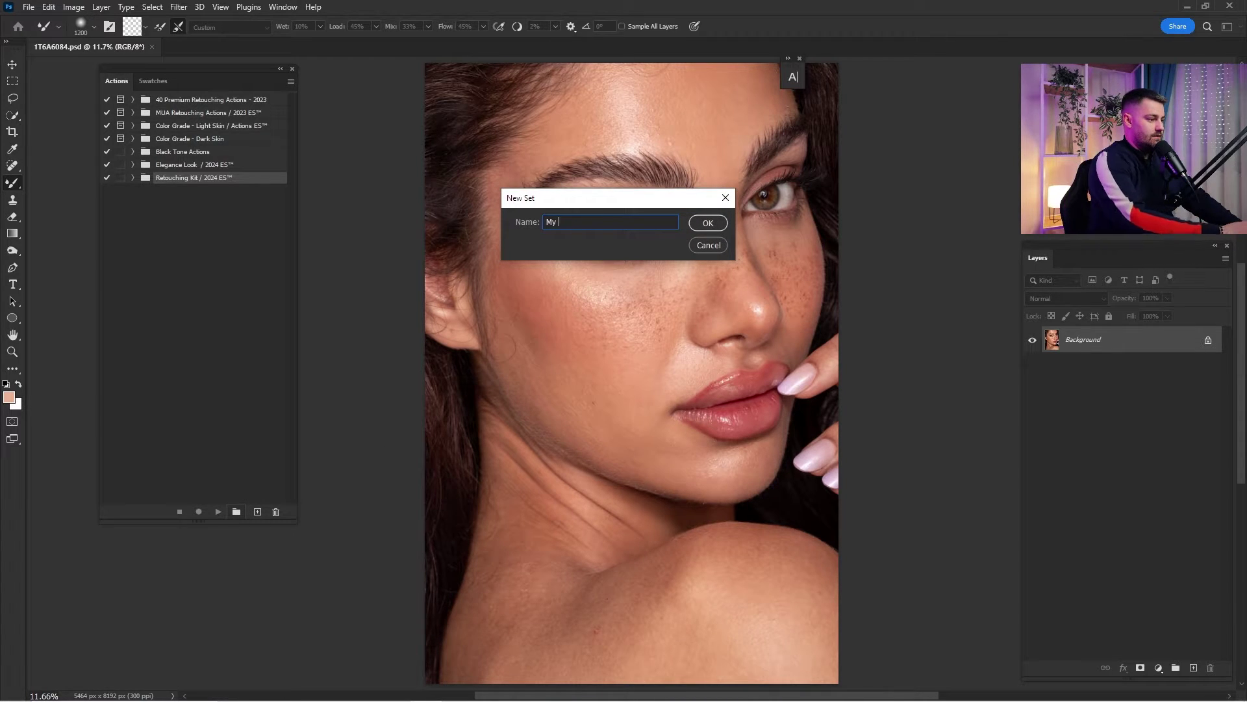
pyautogui.write('Actions')
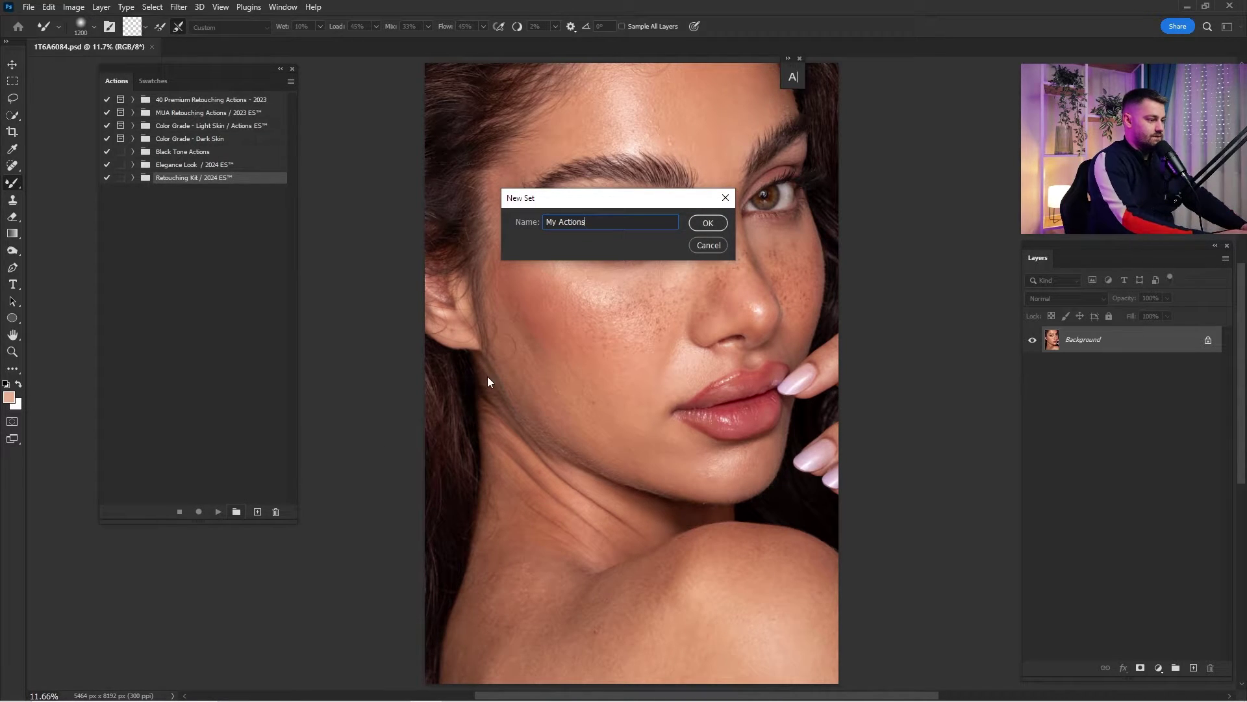
pyautogui.press('Return')
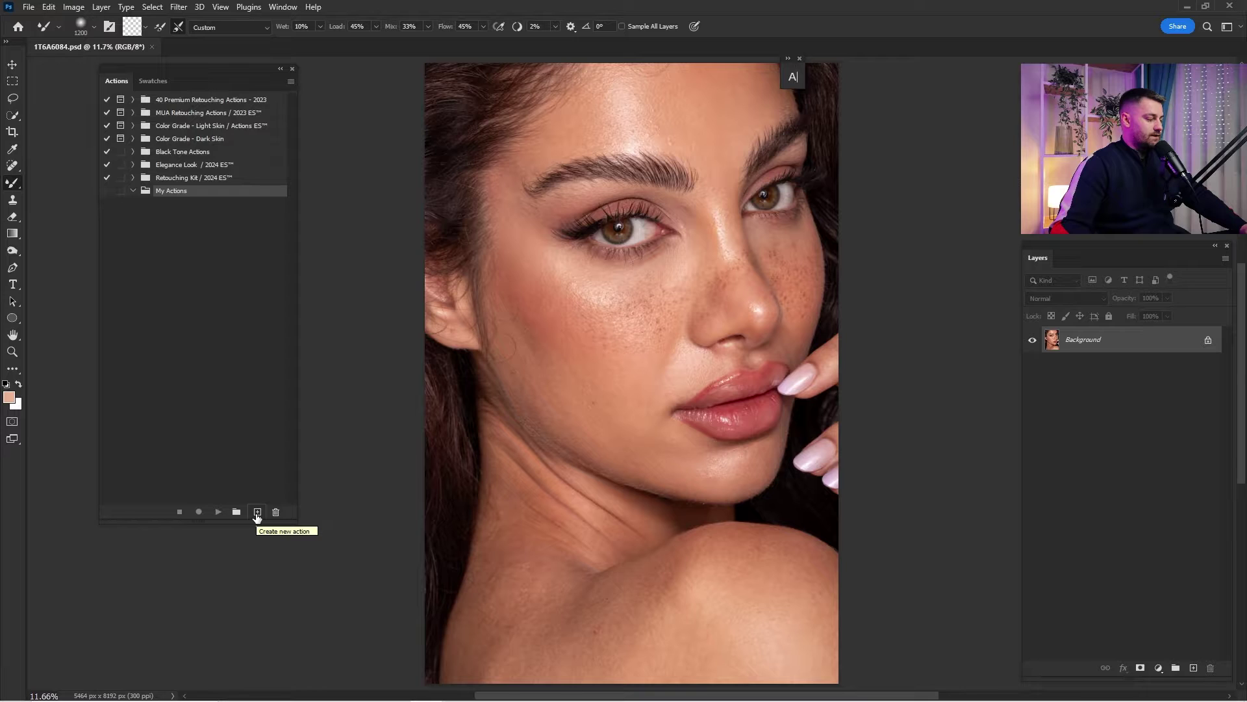
# Create an action named Frequency Separation in the My Actions set and start recording it.
pyautogui.click(258, 512)
pyautogui.write('F')
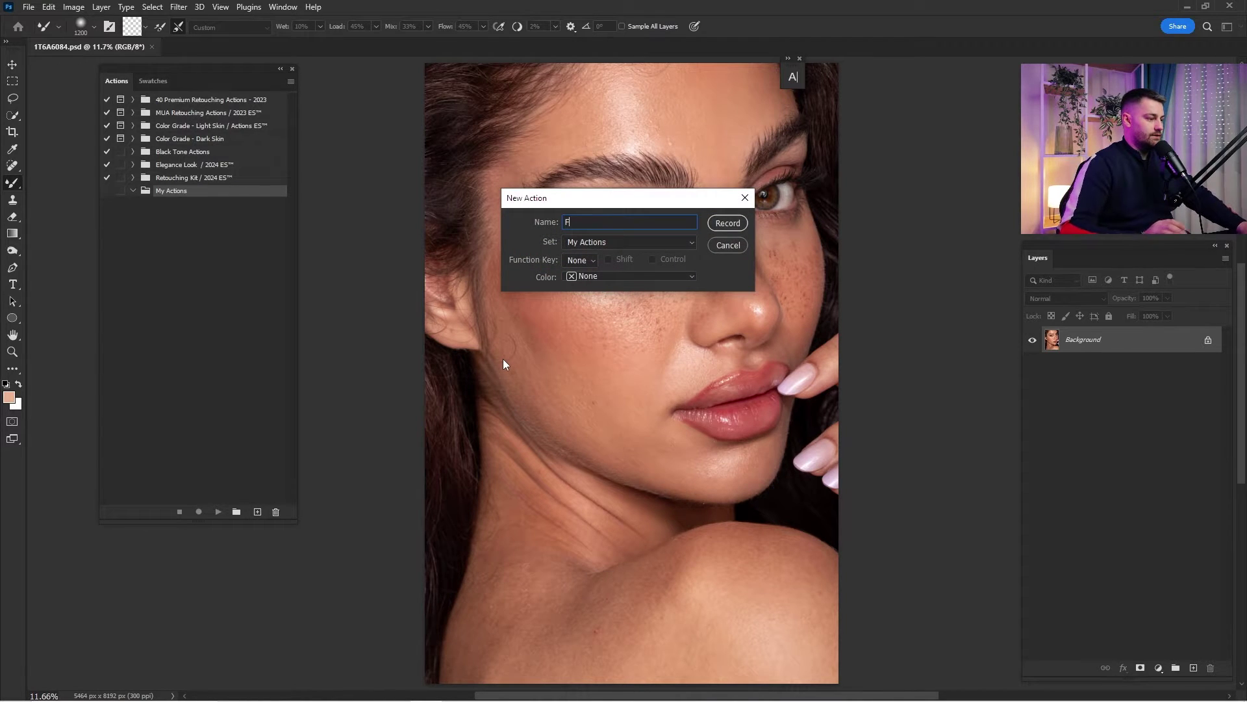
pyautogui.write('requ')
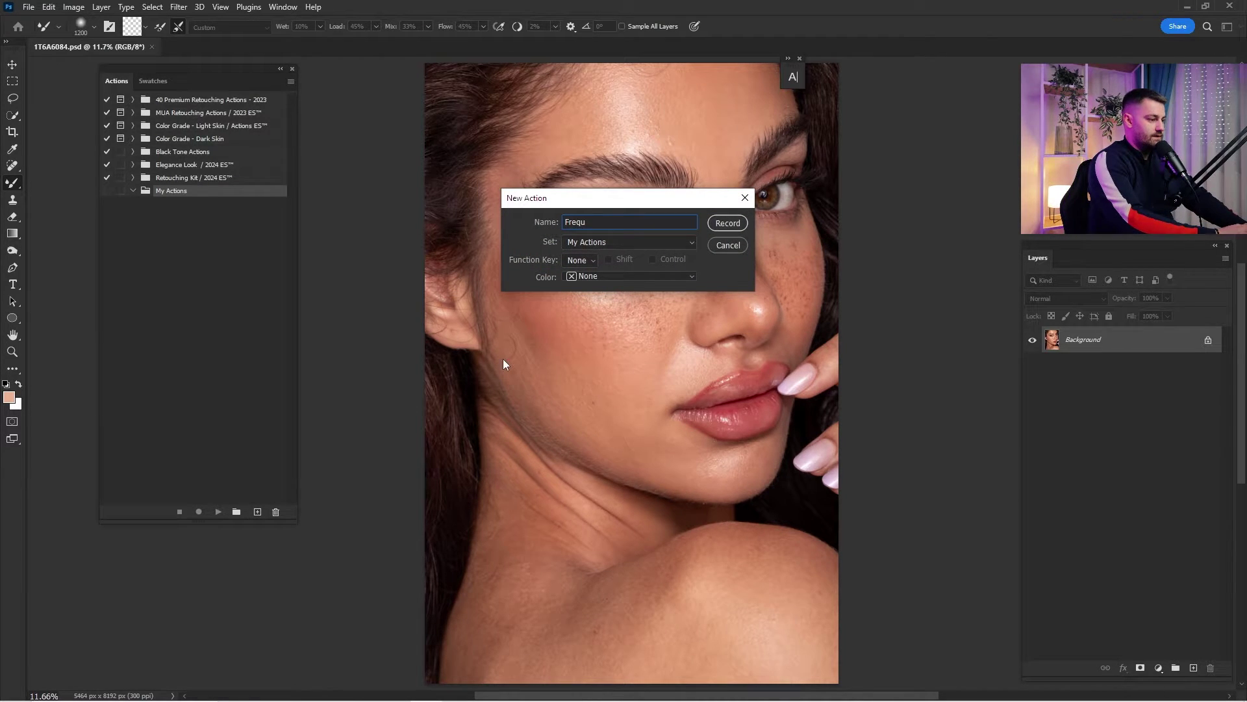
pyautogui.write('encyu')
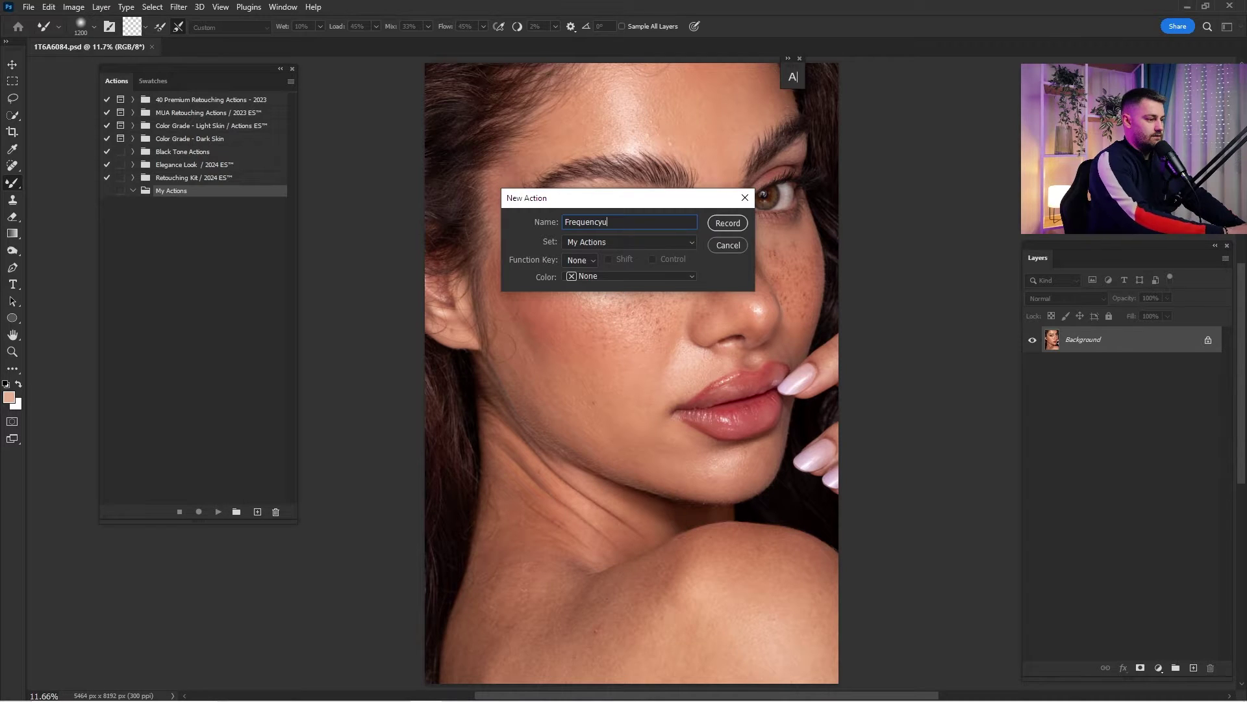
pyautogui.press('BackSpace')
pyautogui.write('Sepa')
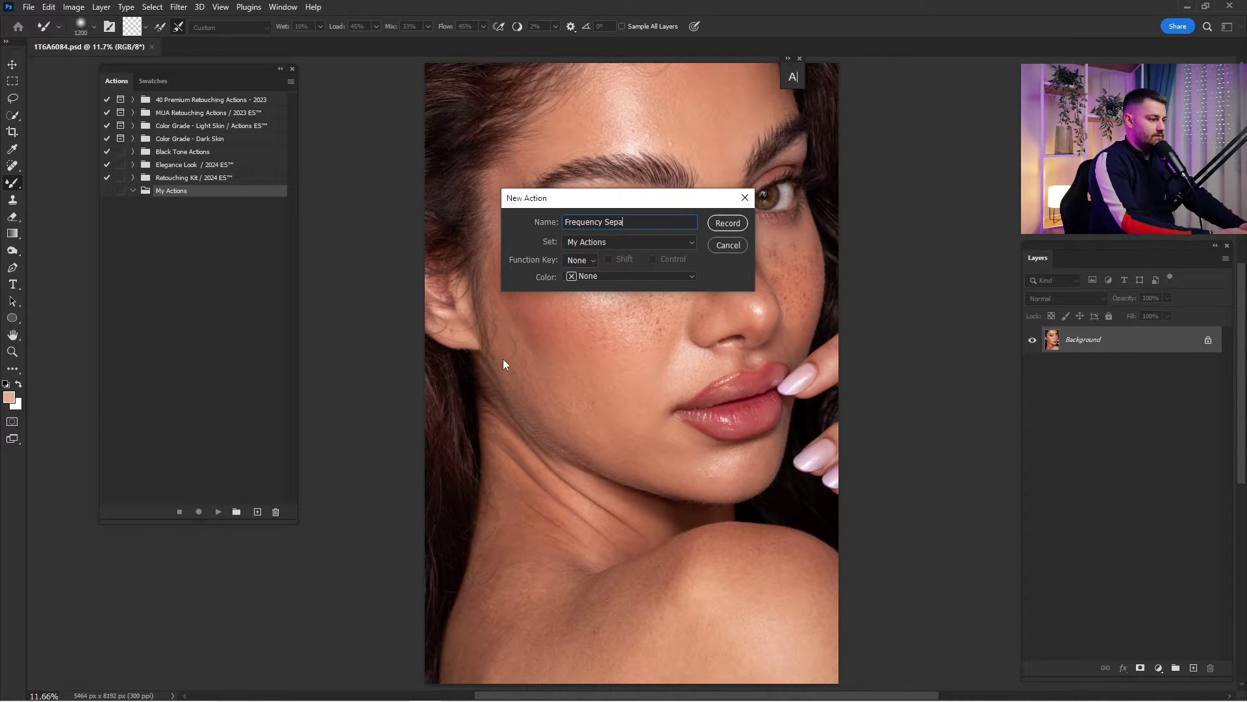
pyautogui.write('ration')
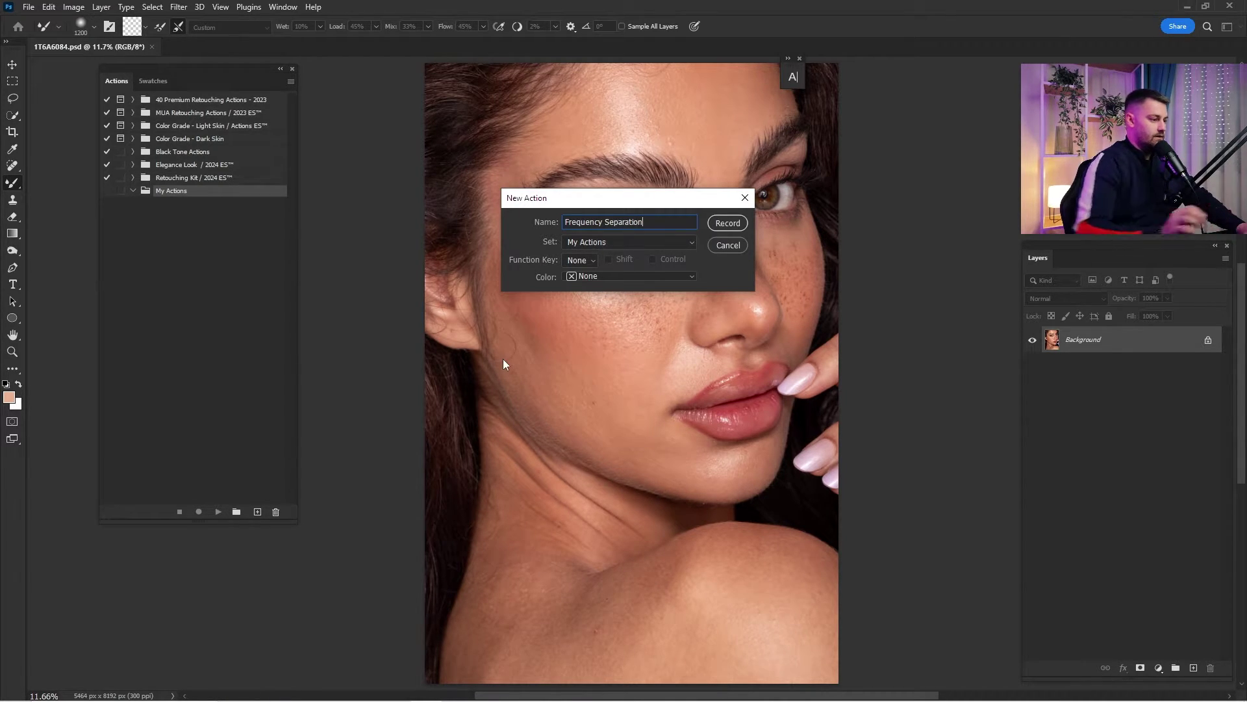
pyautogui.moveTo(653, 218); pyautogui.dragTo(521, 243)
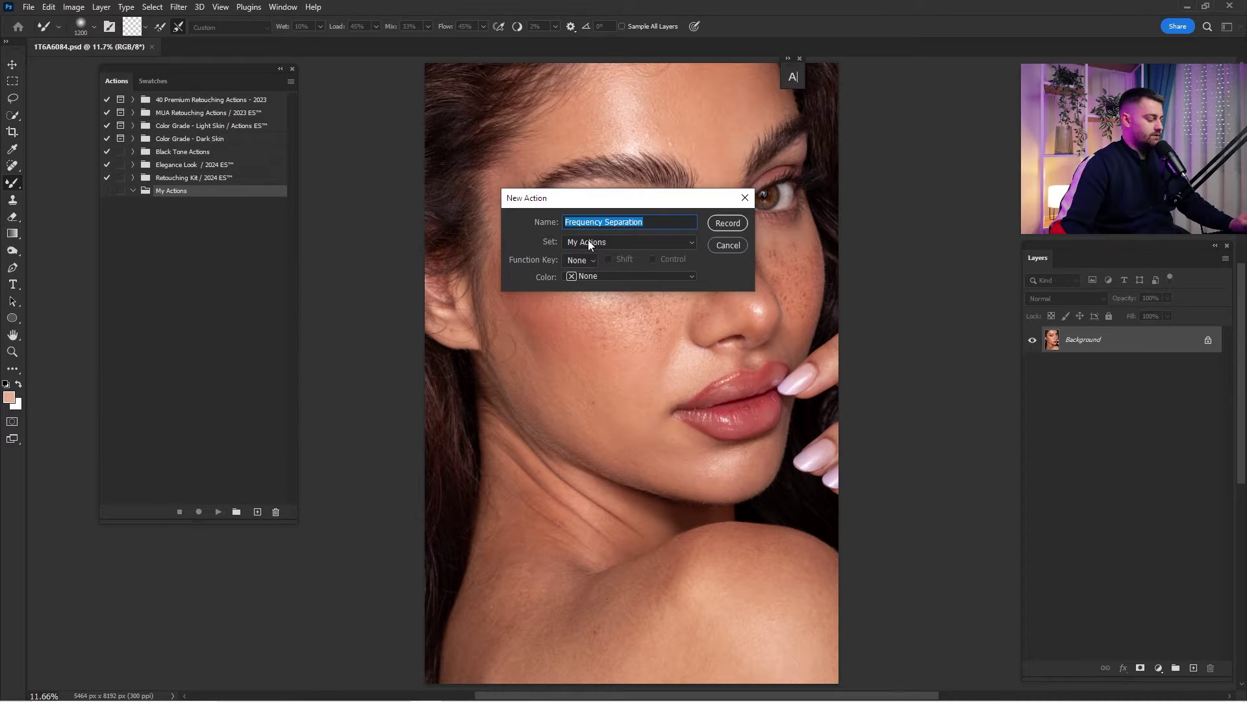
pyautogui.click(727, 225)
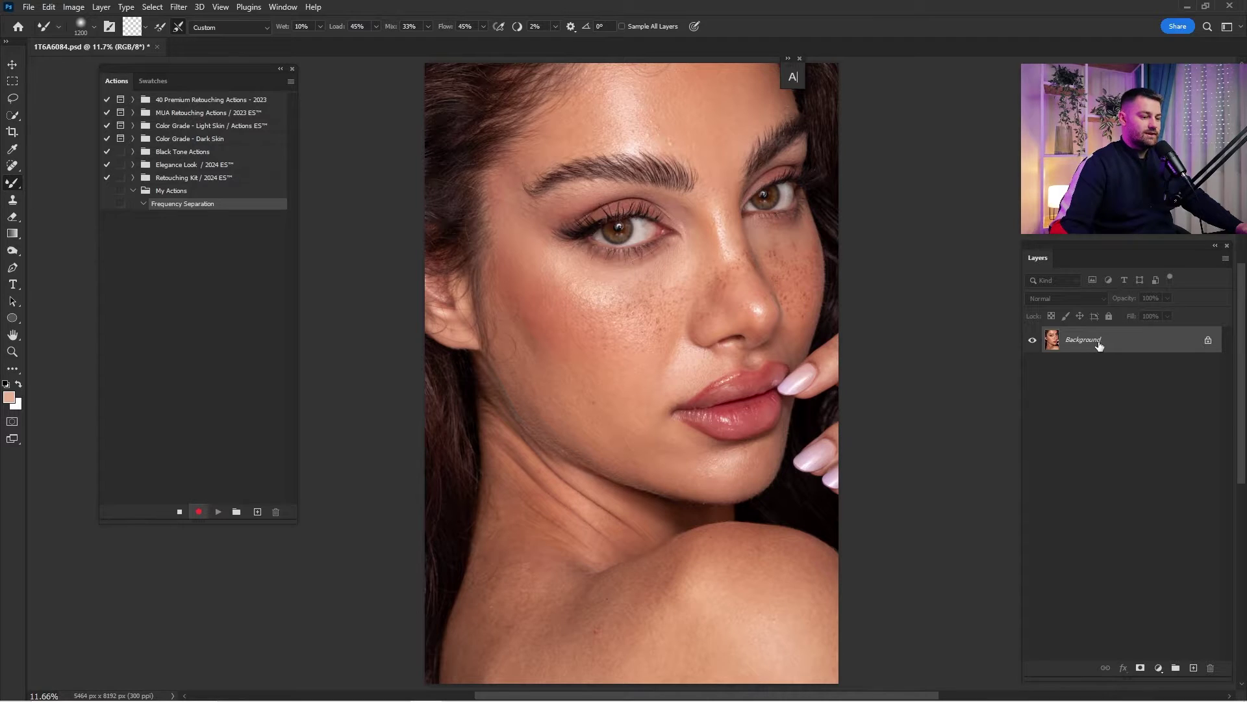
# Duplicate the Background layer twice and hide the topmost copy.
pyautogui.moveTo(1099, 345); pyautogui.dragTo(1193, 667)
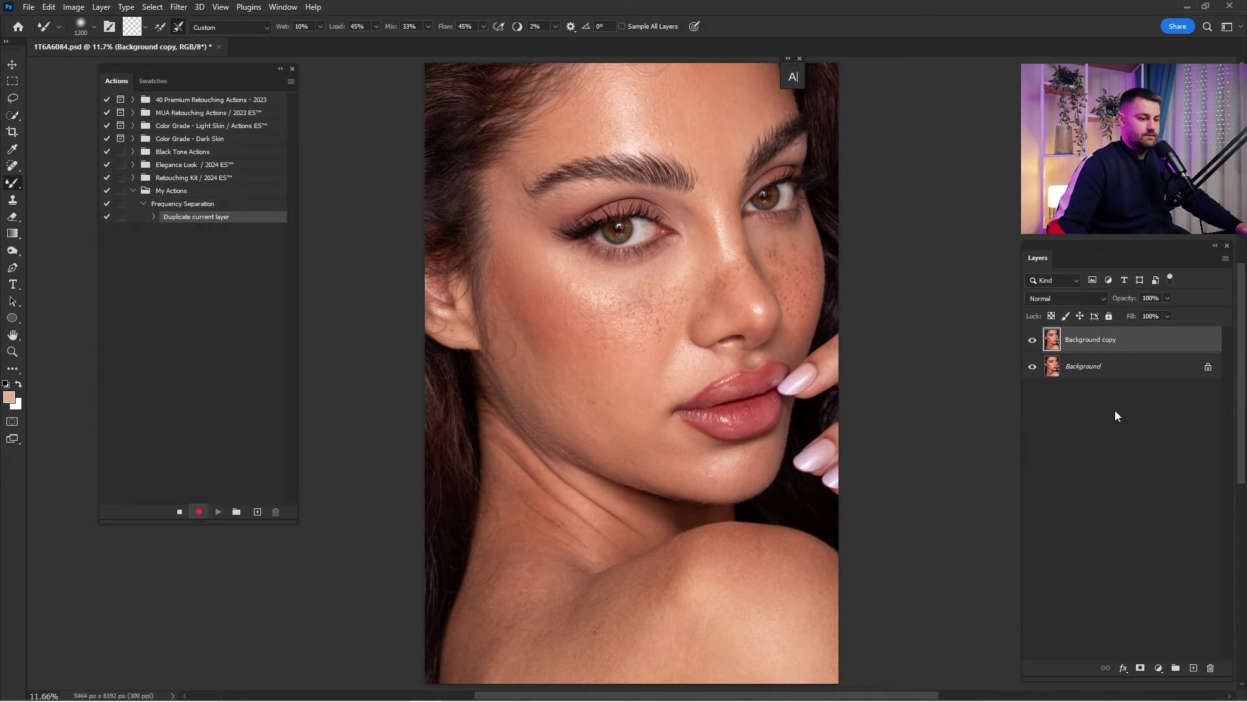
pyautogui.moveTo(1090, 348); pyautogui.dragTo(1194, 668)
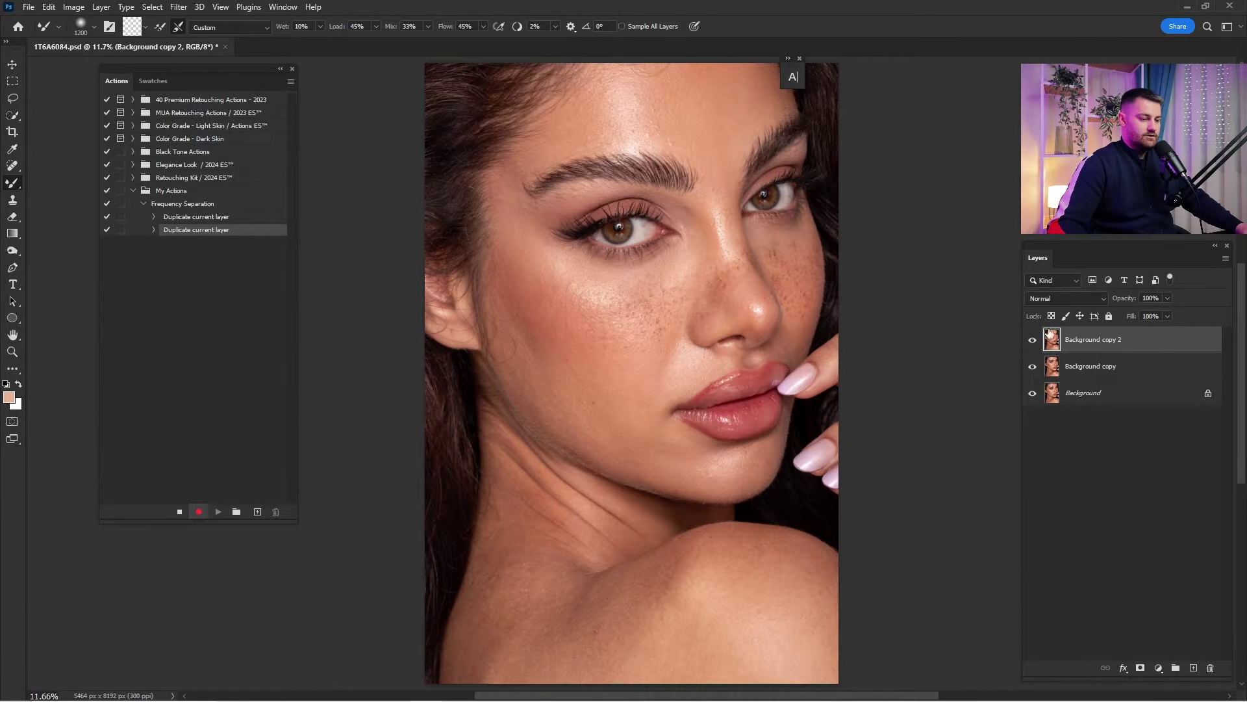
pyautogui.click(1033, 339)
# Rename the middle layer, the first Background copy, to Color / Low.
pyautogui.doubleClick(1086, 368)
pyautogui.write('color')
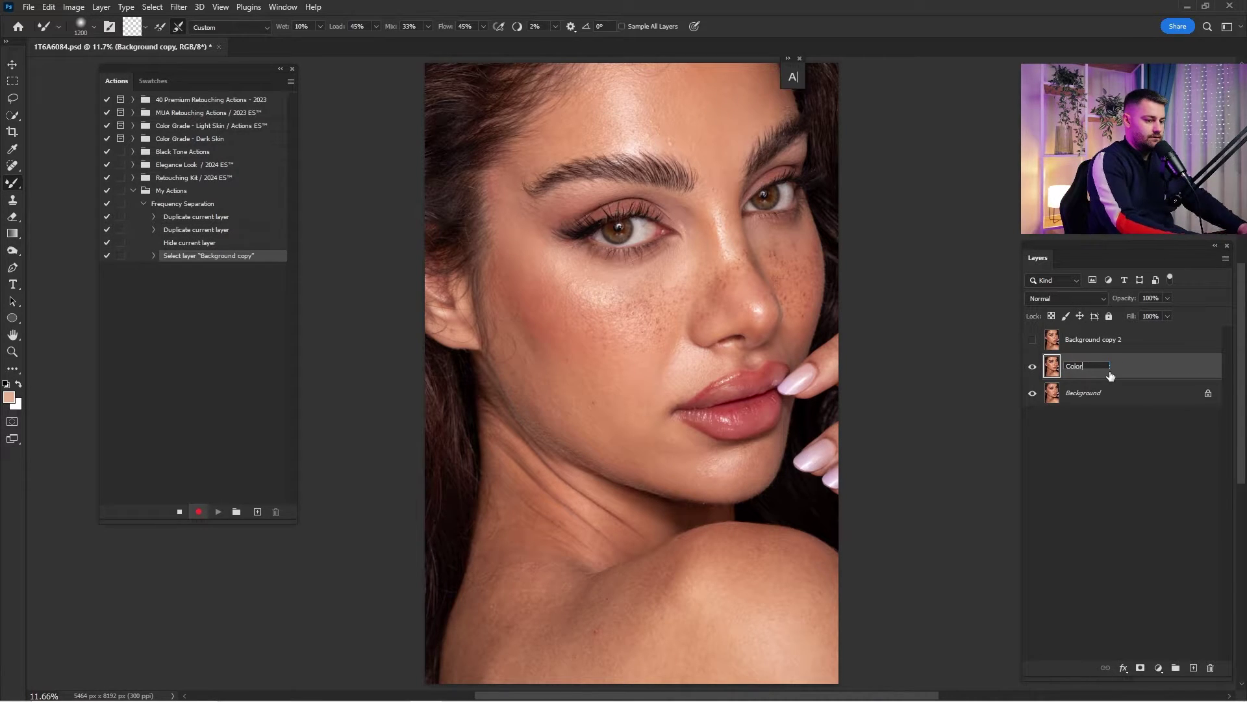
pyautogui.write(' /')
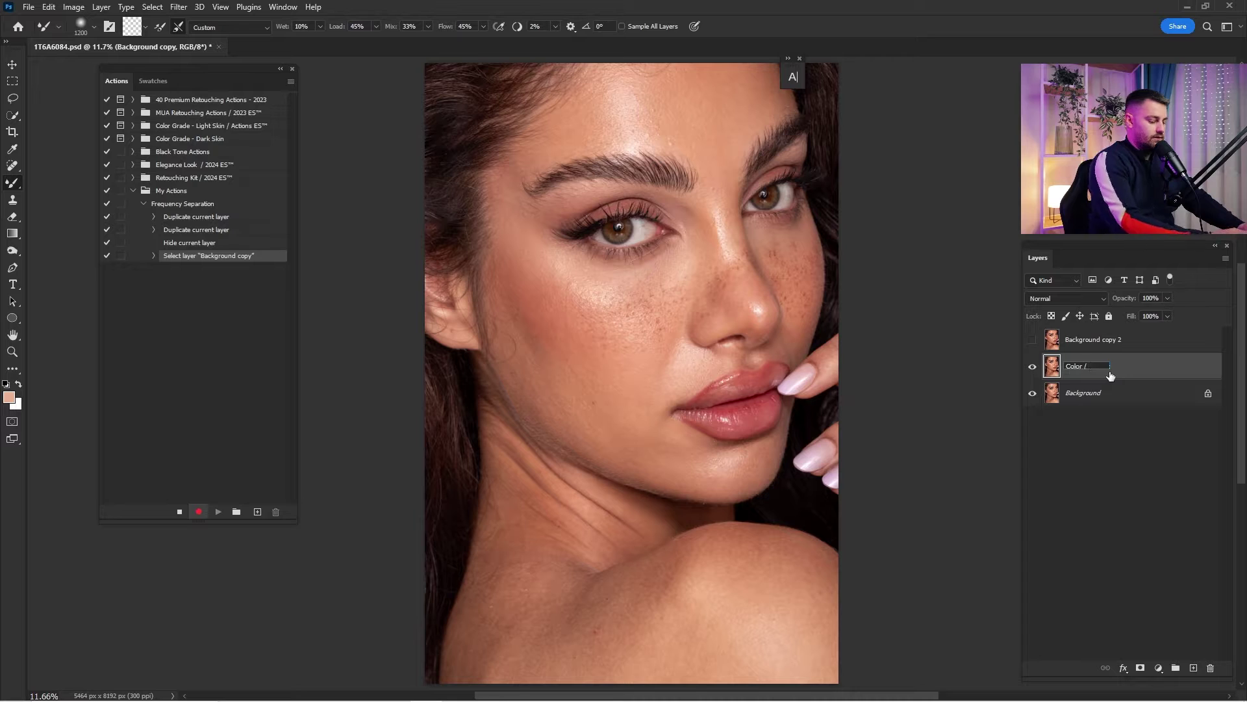
pyautogui.write(' Low')
pyautogui.press('Return')
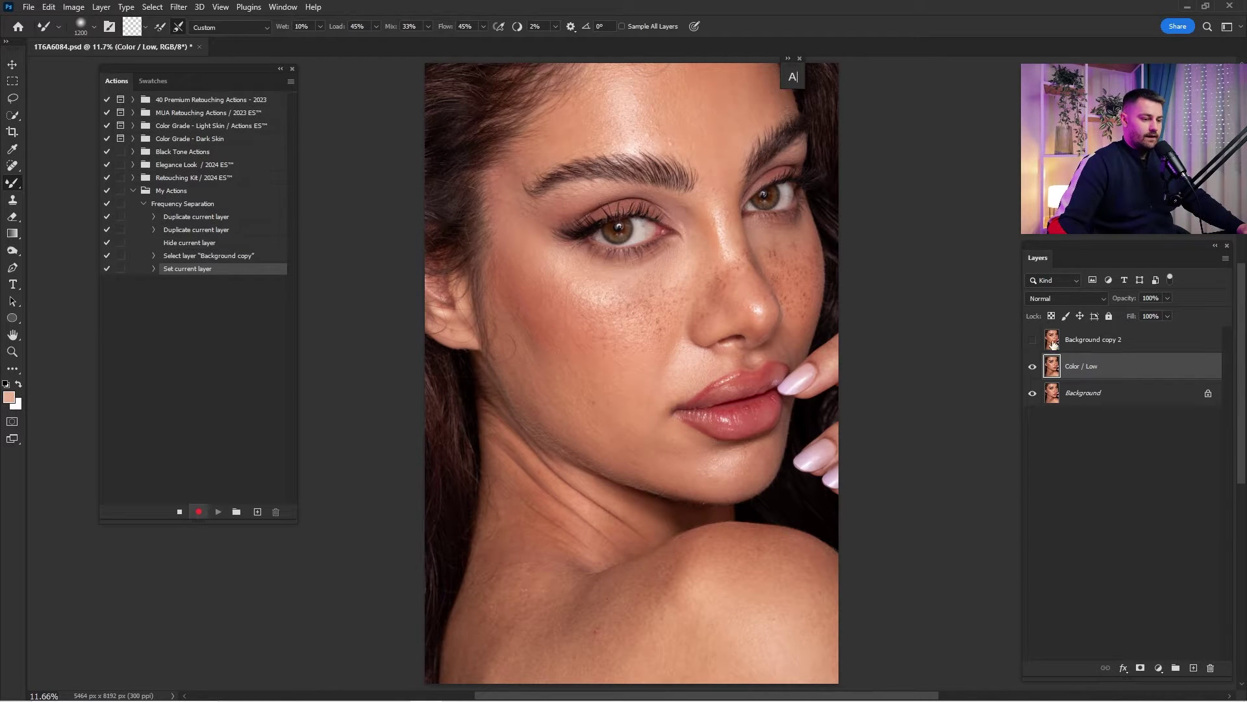
# Show the topmost layer copy and rename it Texture / High.
pyautogui.click(1032, 339)
pyautogui.doubleClick(1096, 339)
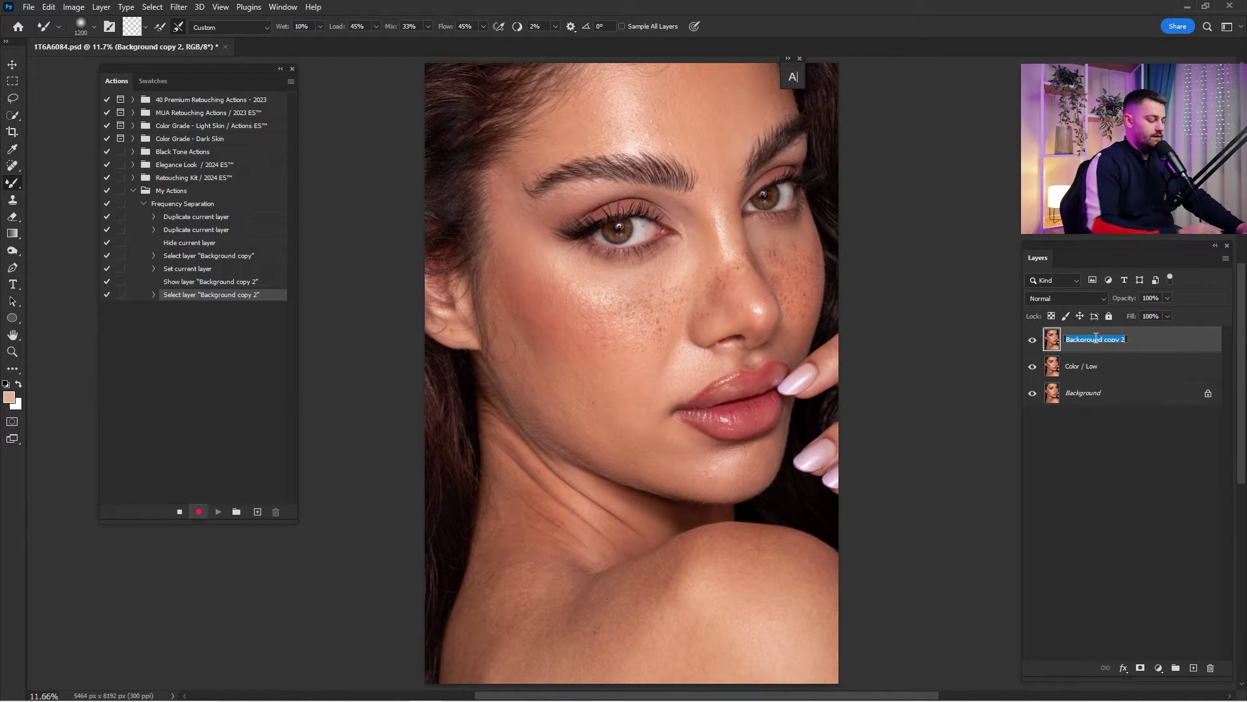
pyautogui.write('Texture / High')
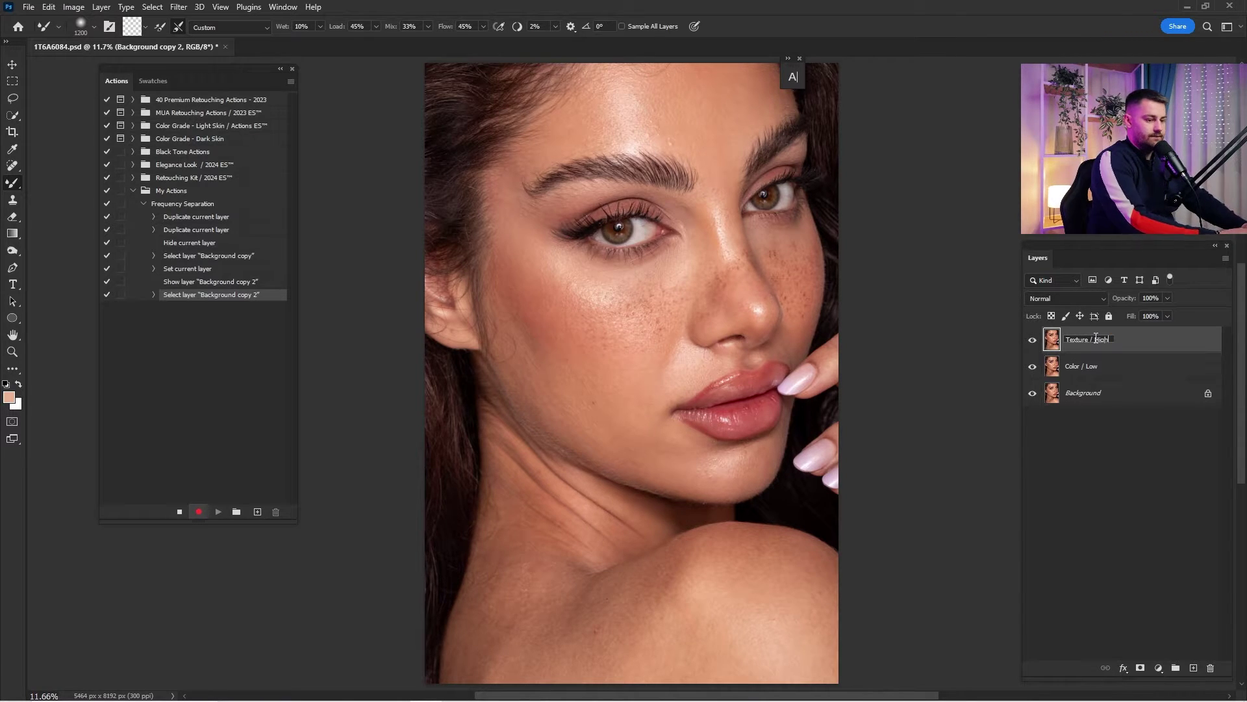
pyautogui.press('Return')
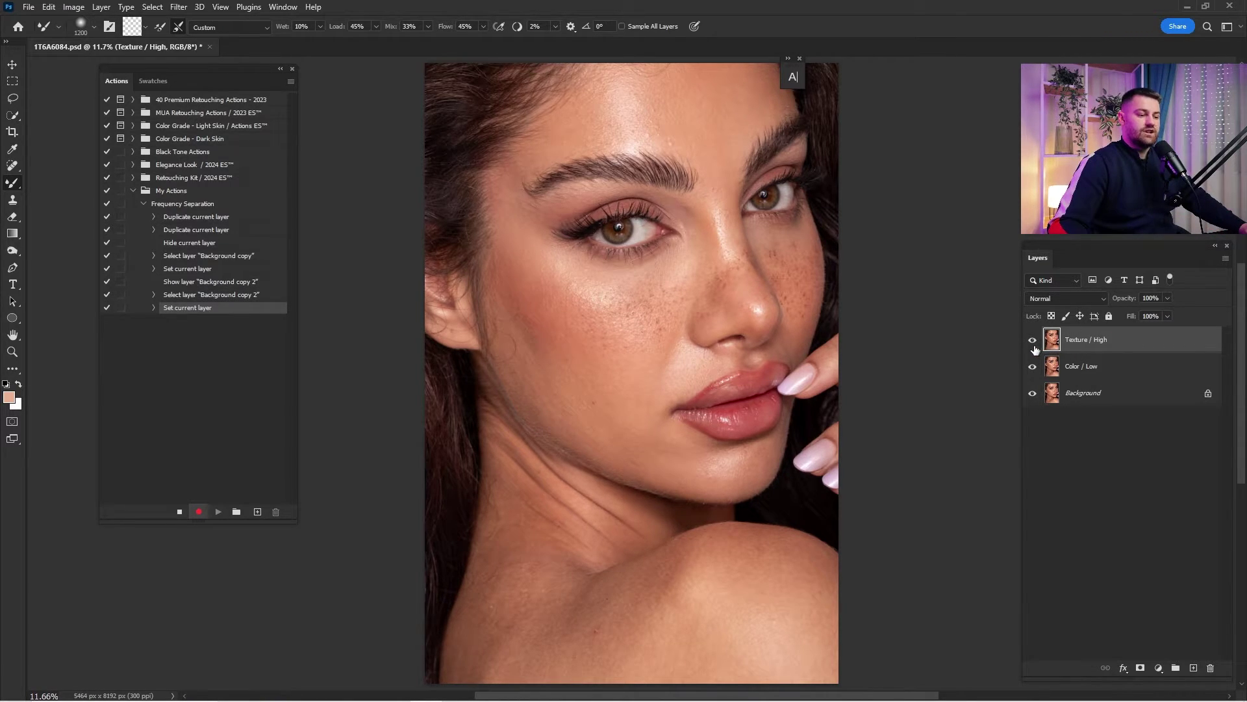
# Hide the Texture / High layer and apply Dust & Scratches to Color / Low with a radius of 25 pixels.
pyautogui.click(1033, 339)
pyautogui.click(1078, 368)
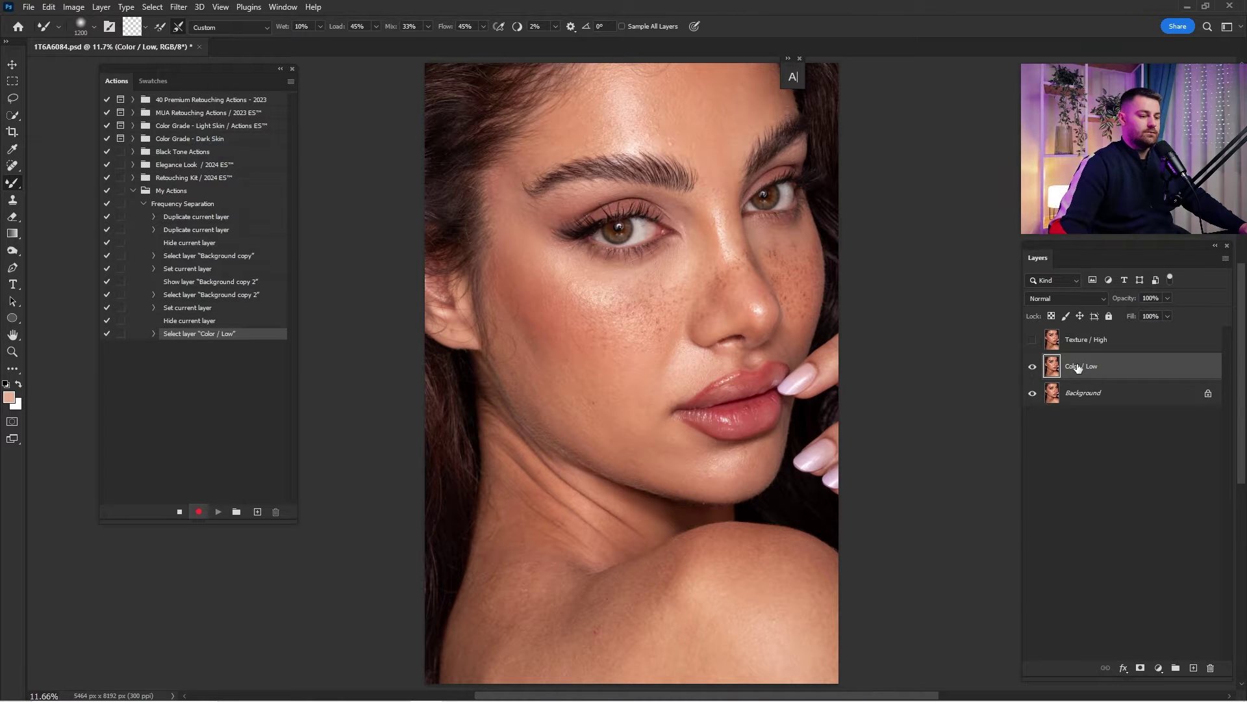
pyautogui.click(180, 9)
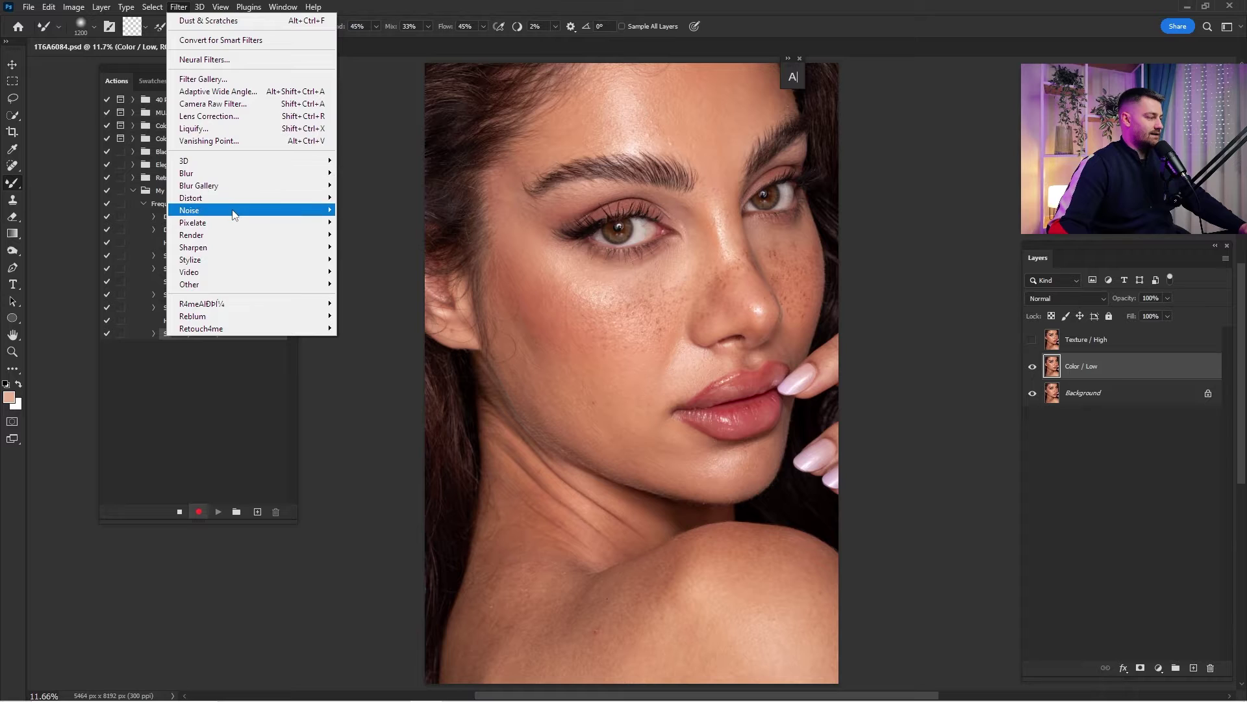
pyautogui.moveTo(235, 215)
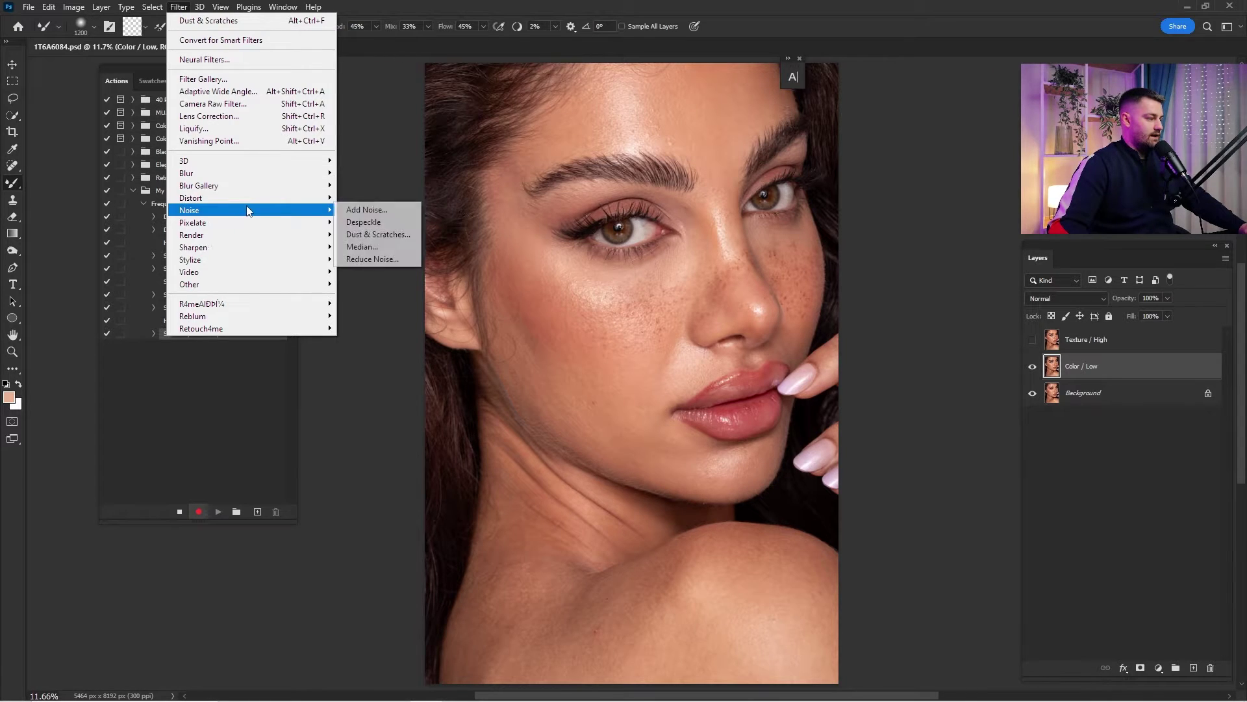
pyautogui.click(383, 239)
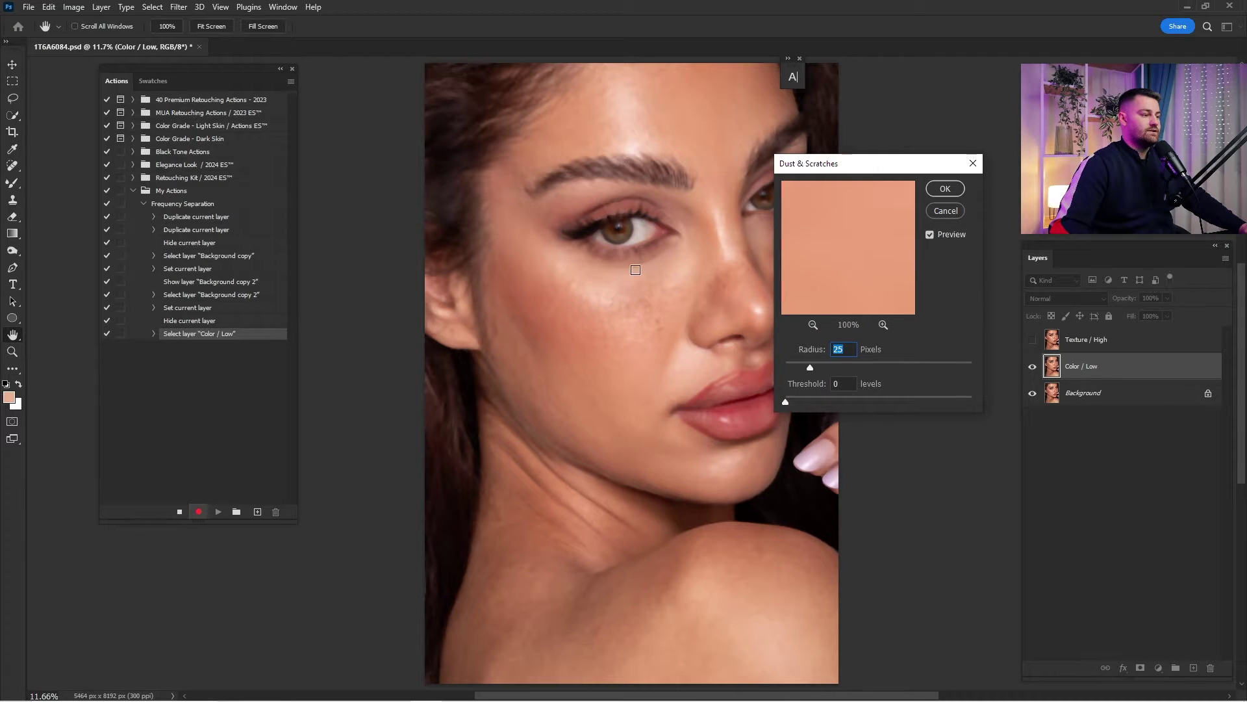
pyautogui.moveTo(811, 369); pyautogui.dragTo(747, 363)
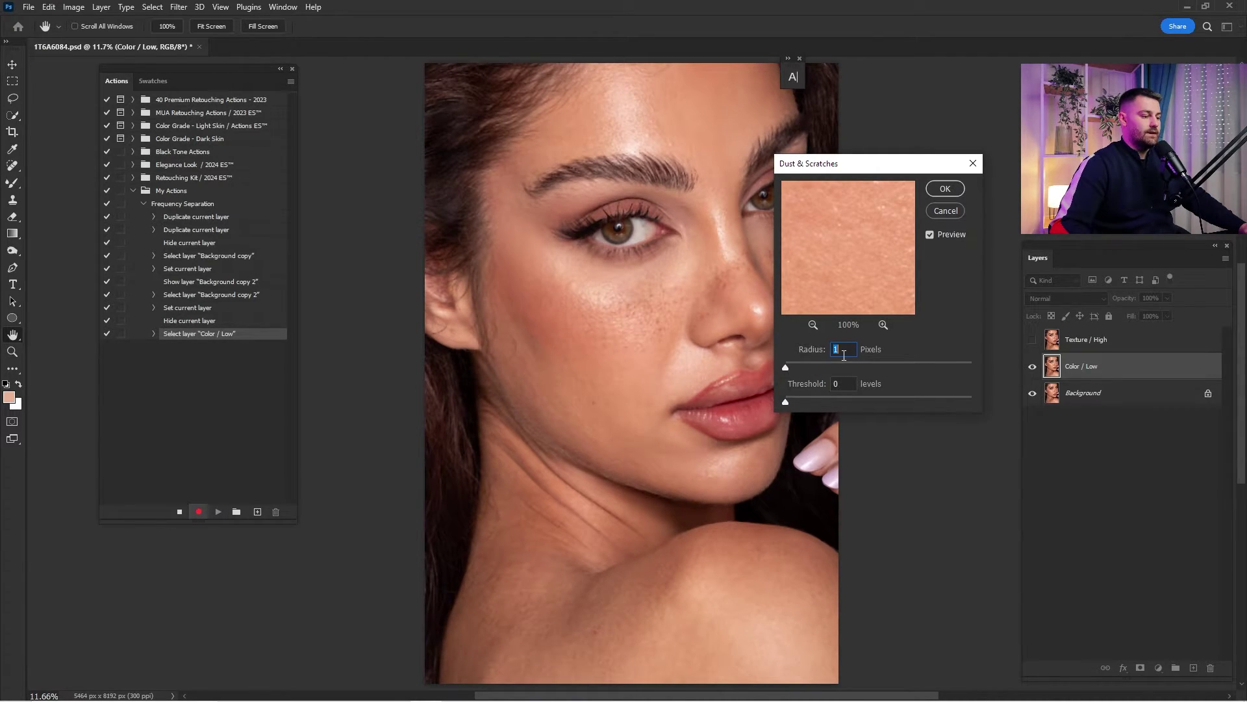
pyautogui.moveTo(798, 365); pyautogui.dragTo(830, 369)
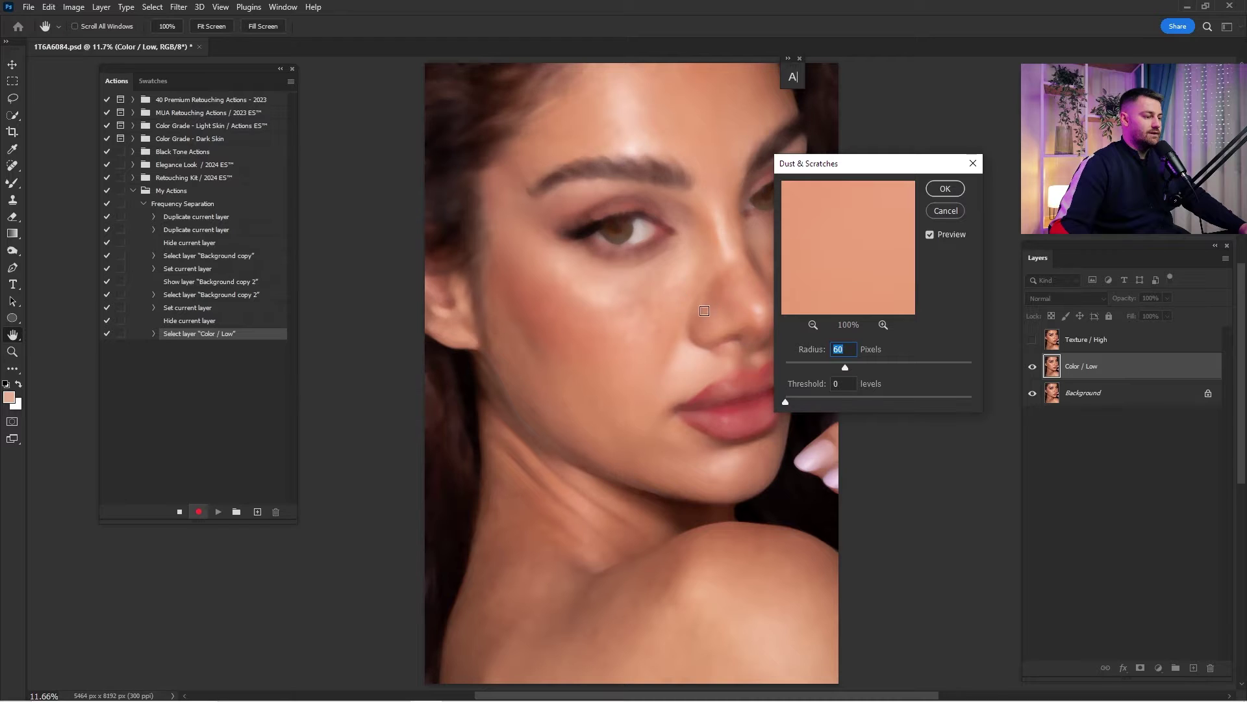
pyautogui.write('25')
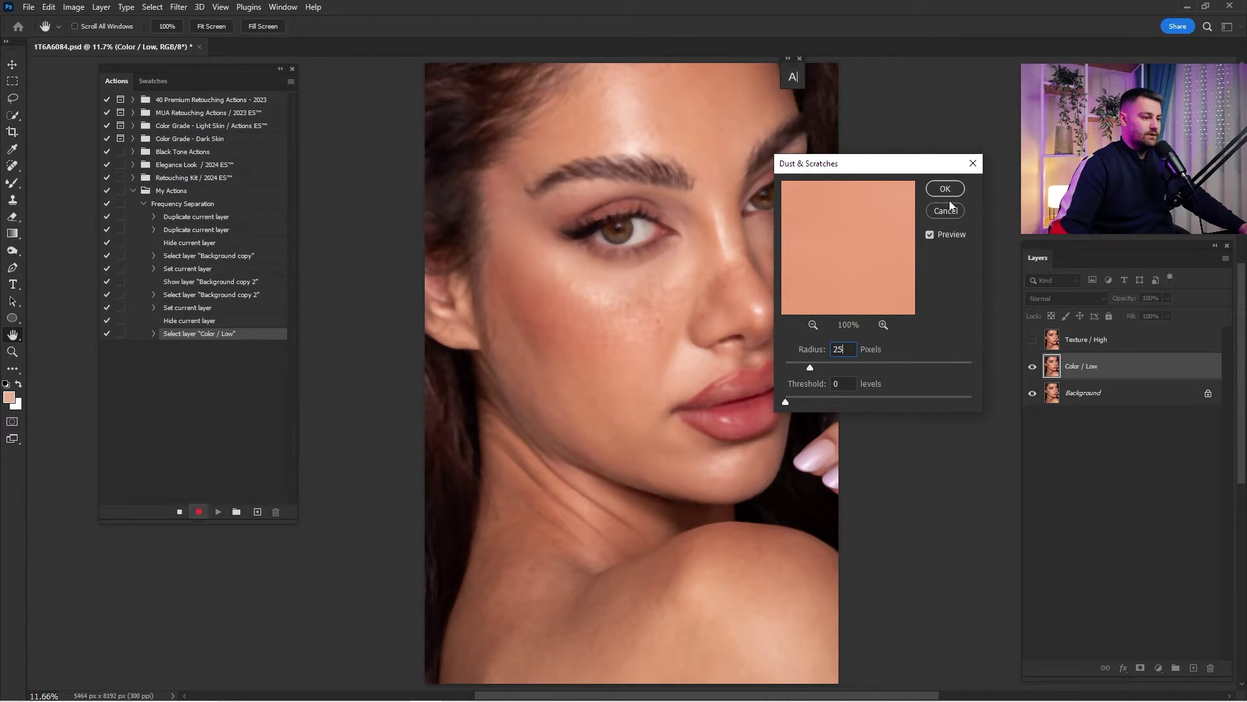
pyautogui.click(945, 192)
pyautogui.press('b')
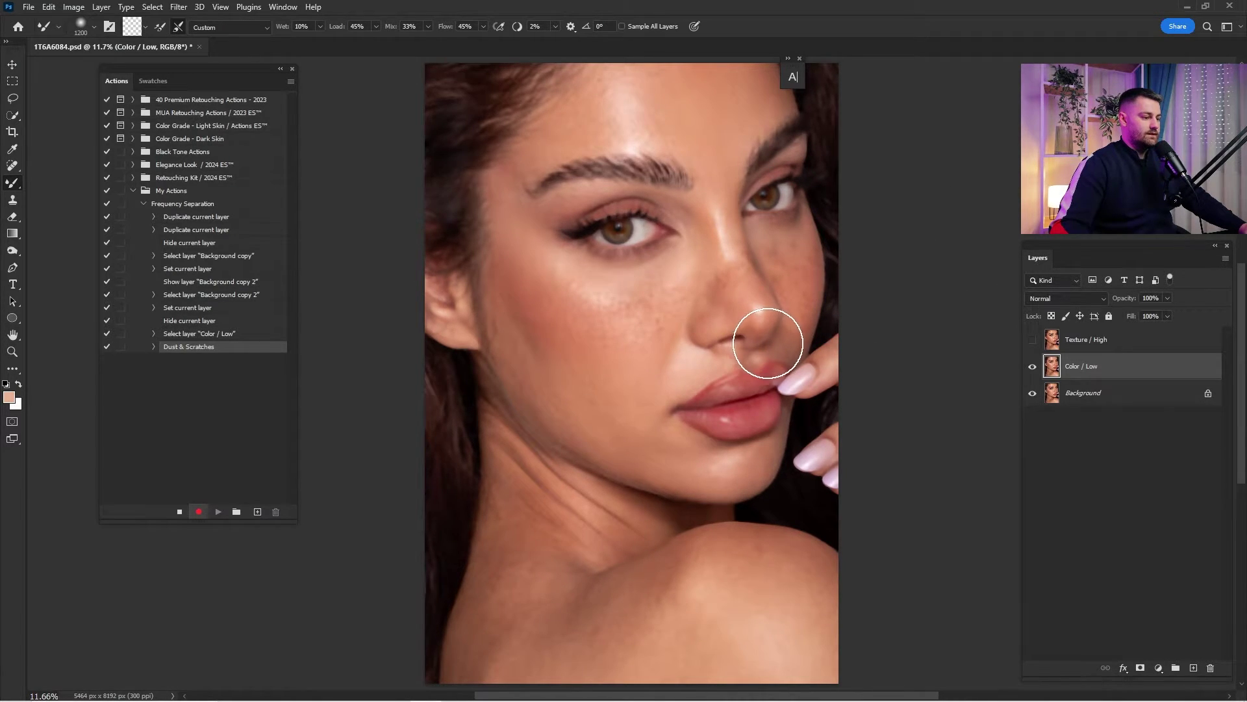
# Show and select Texture / High, then run Apply Image on it with layer Color / Low, Subtract blending, scale 2 and offset 128.
pyautogui.click(1033, 339)
pyautogui.click(1083, 345)
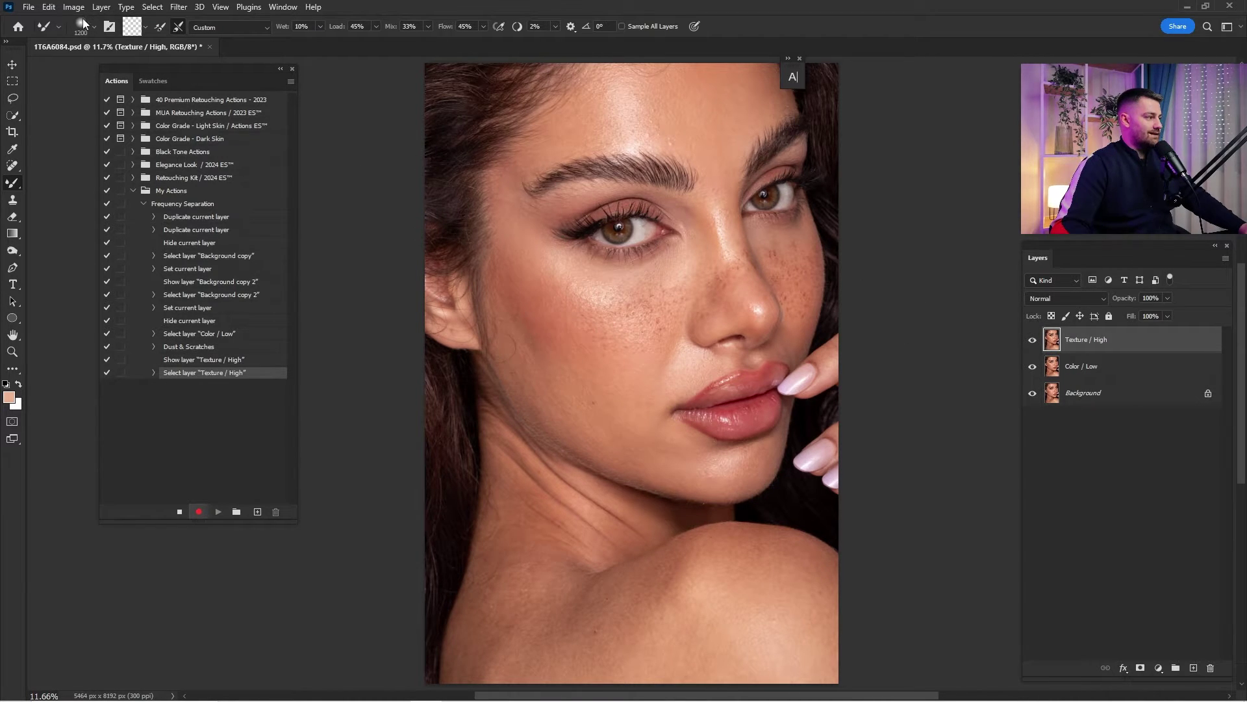
pyautogui.click(68, 9)
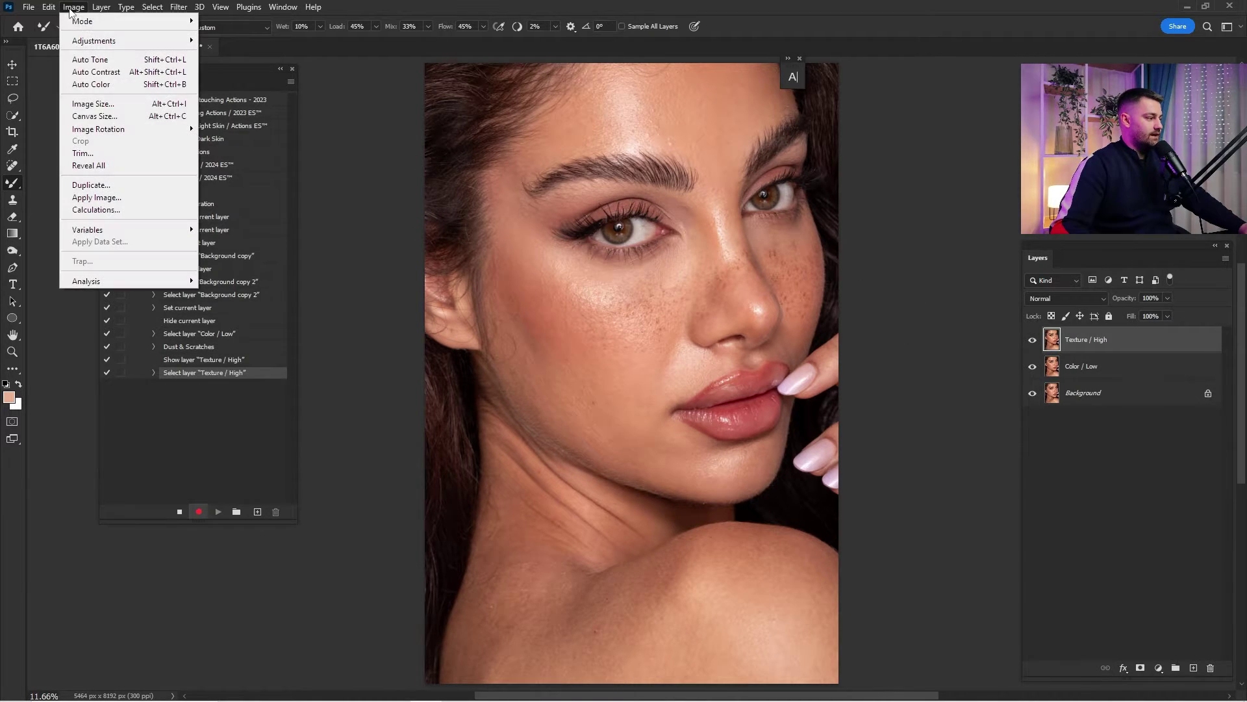
pyautogui.click(123, 197)
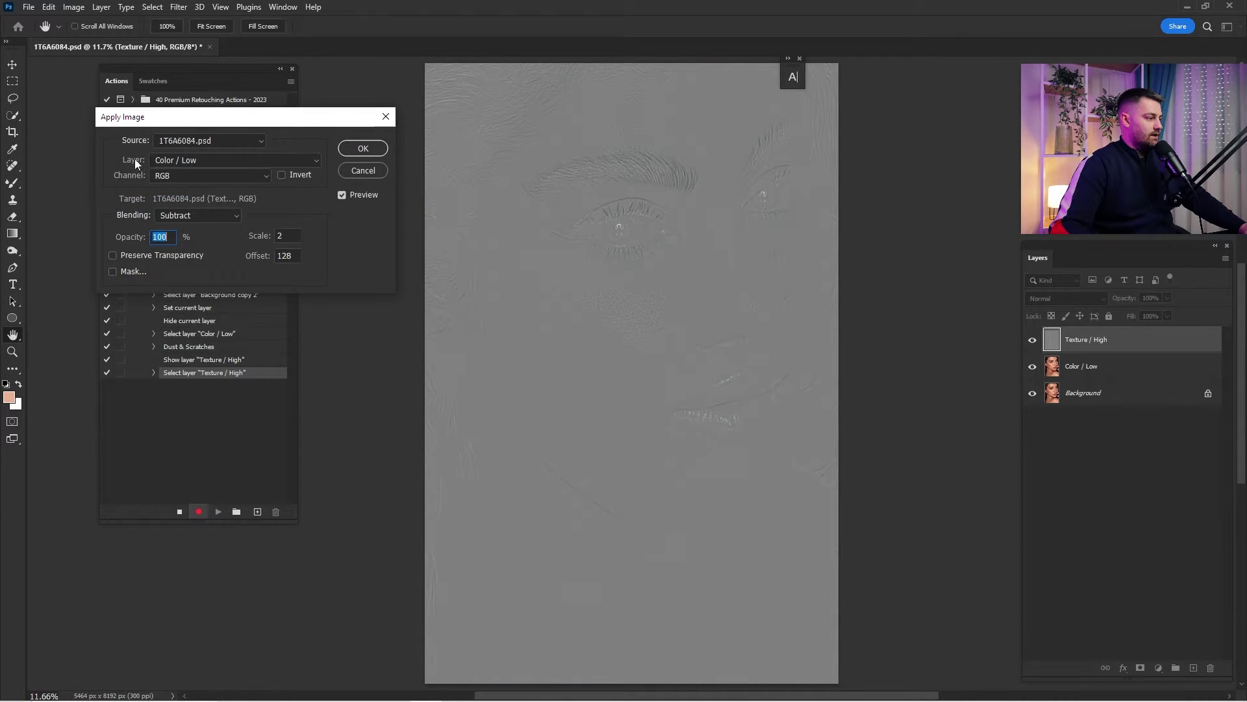
pyautogui.click(176, 161)
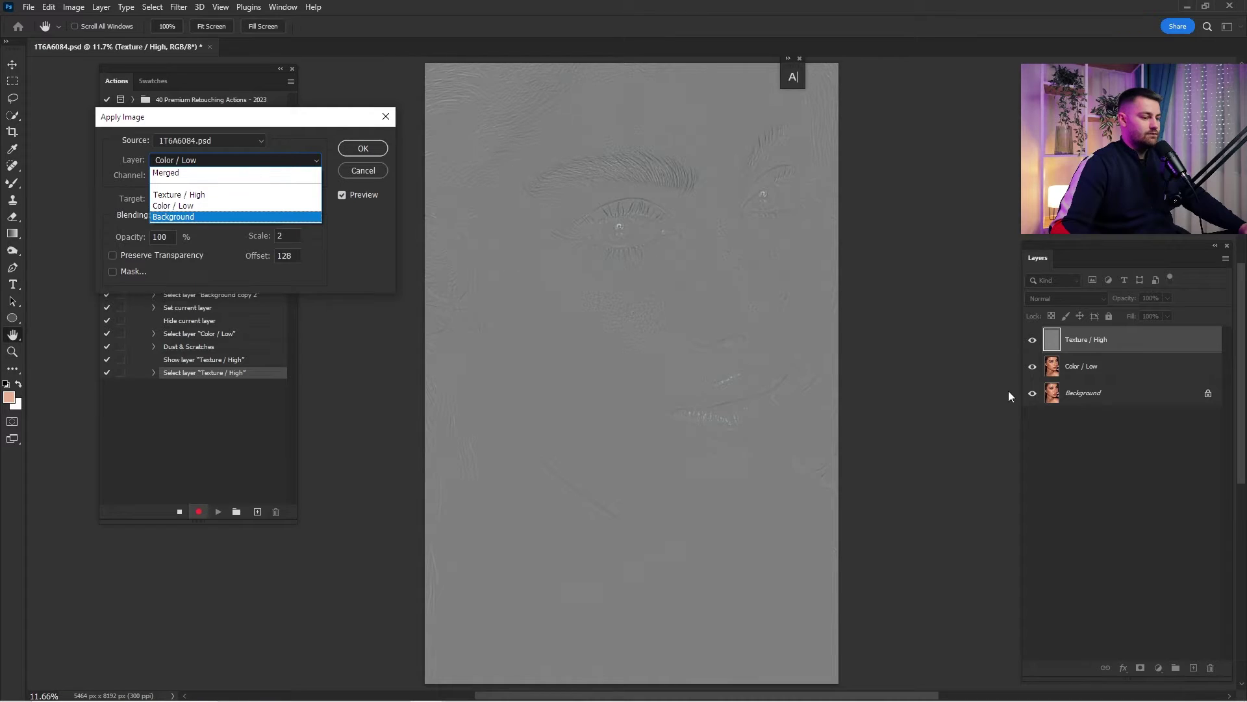
pyautogui.click(187, 207)
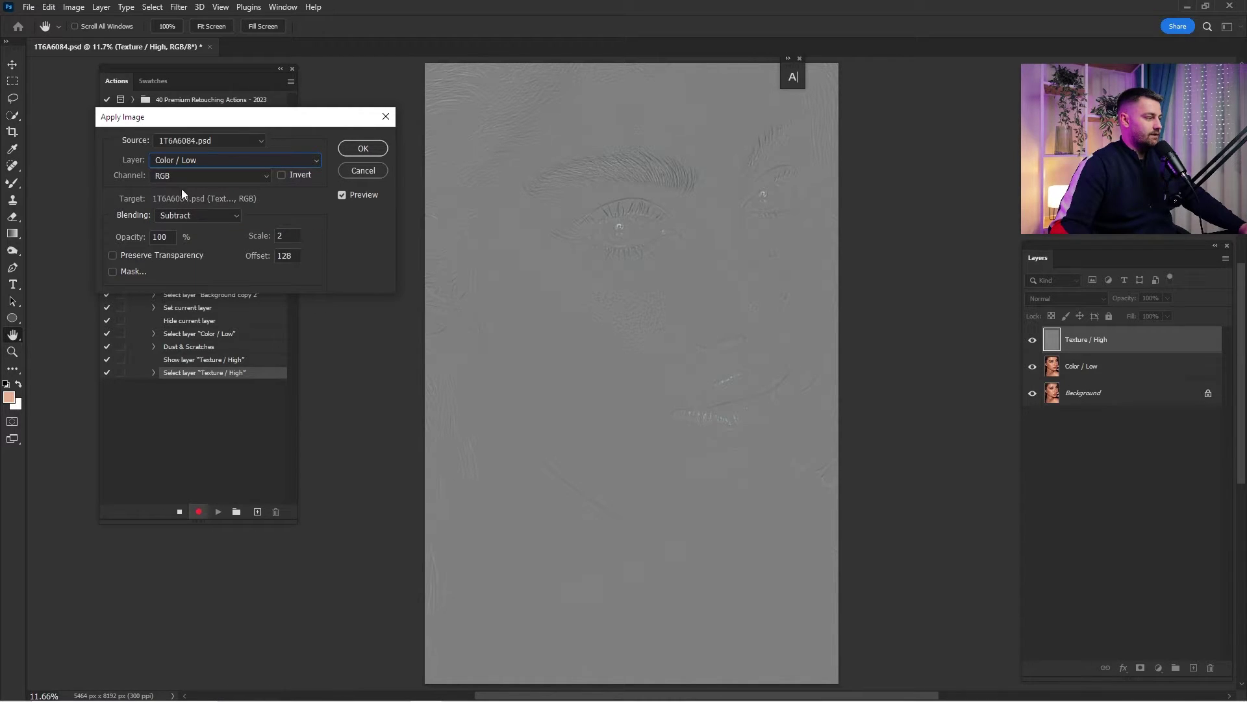
pyautogui.click(162, 216)
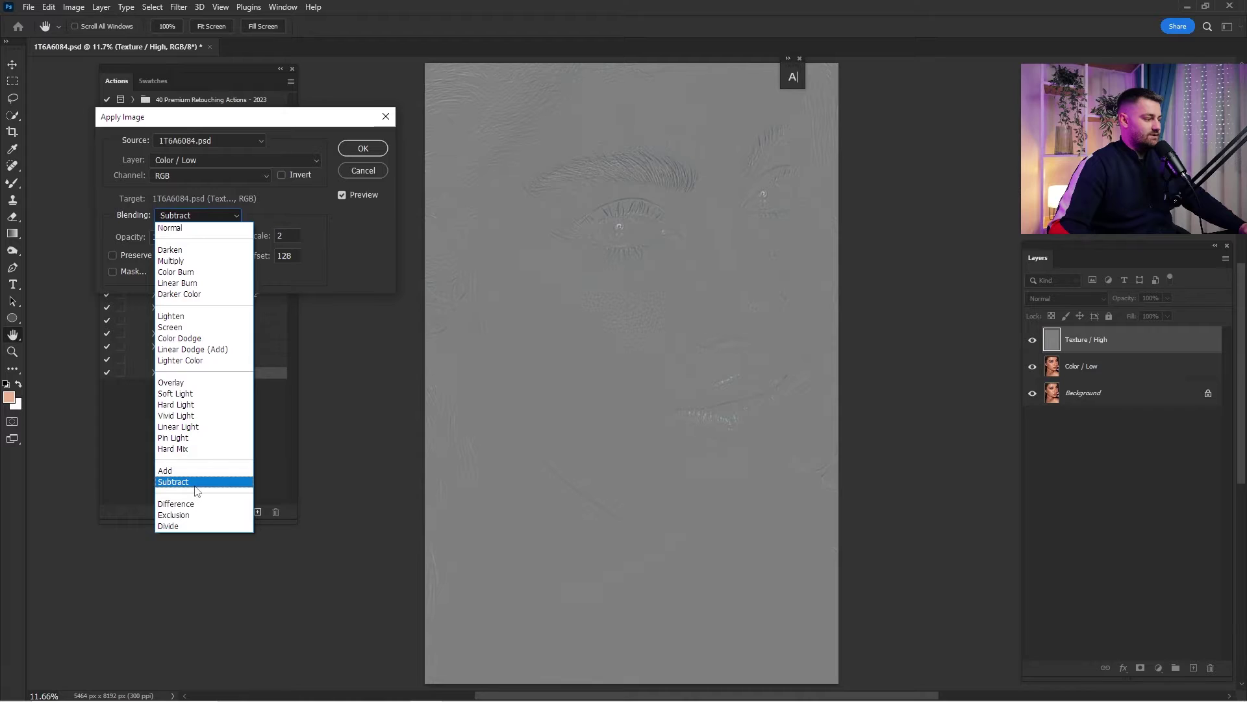
pyautogui.click(172, 481)
pyautogui.doubleClick(288, 236)
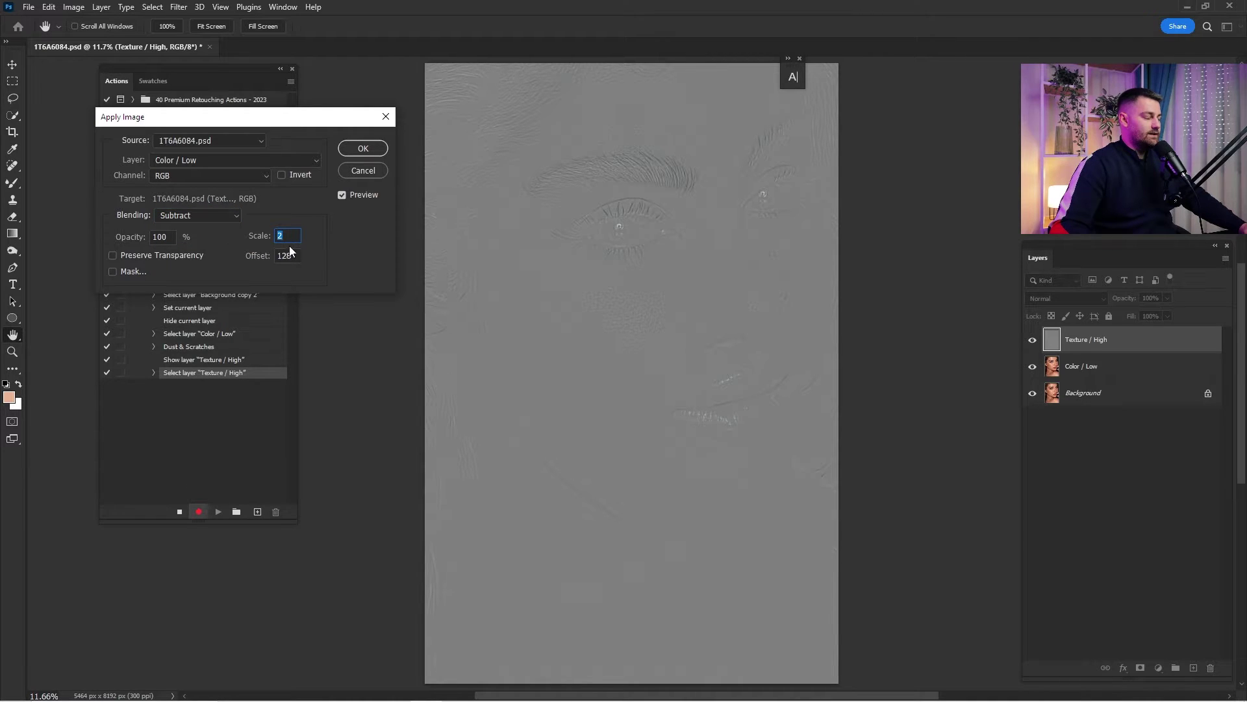
pyautogui.doubleClick(286, 256)
pyautogui.click(362, 149)
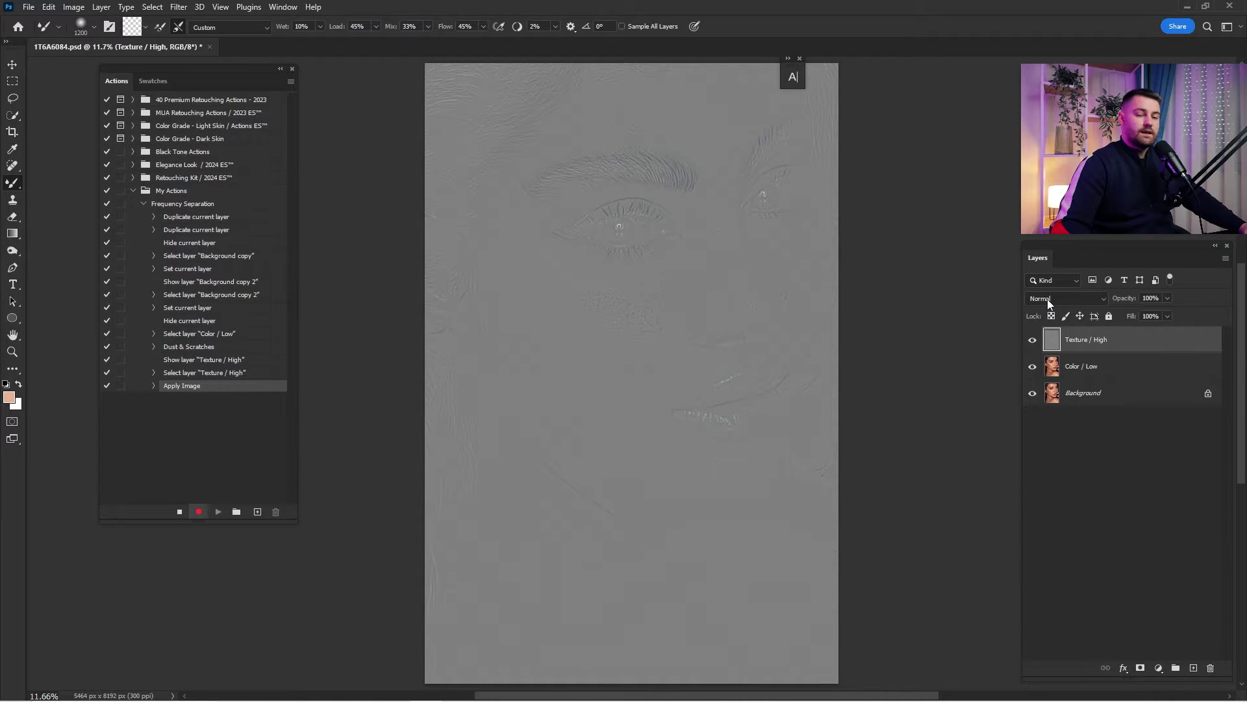
# Set the Texture / High layer's blend mode to Linear Light and toggle its visibility off and on.
pyautogui.click(1047, 299)
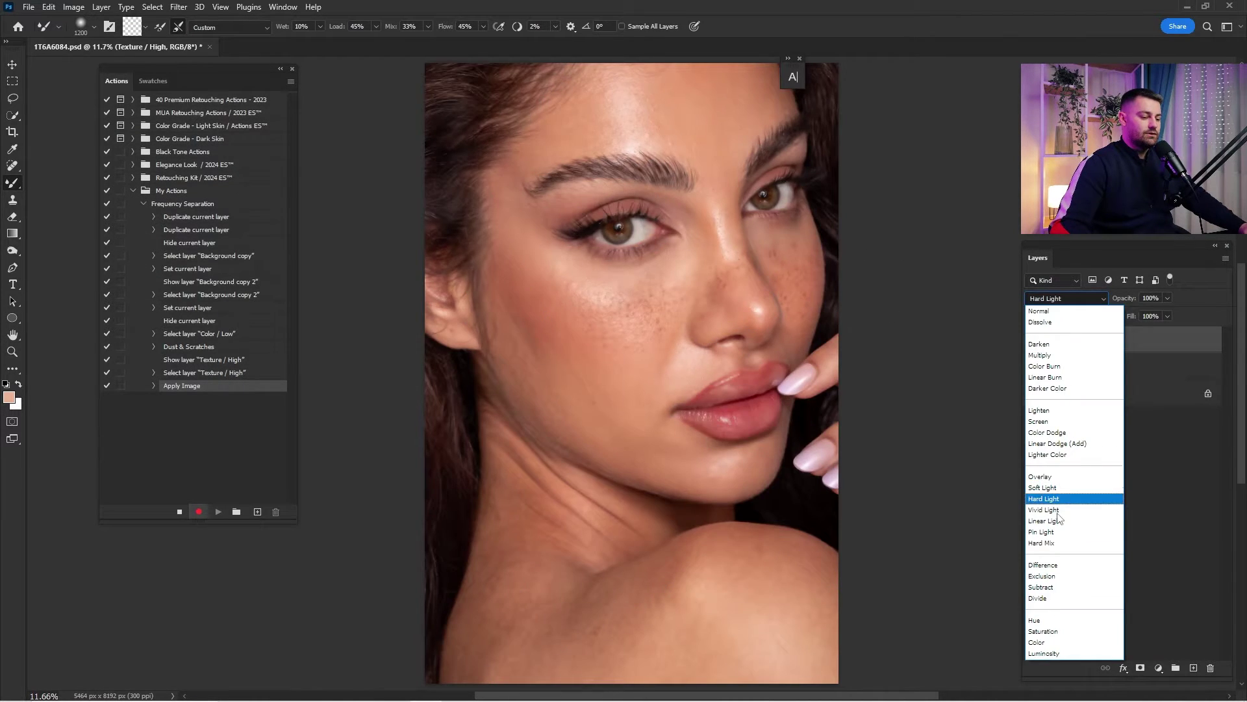
pyautogui.click(1058, 520)
pyautogui.click(1032, 341)
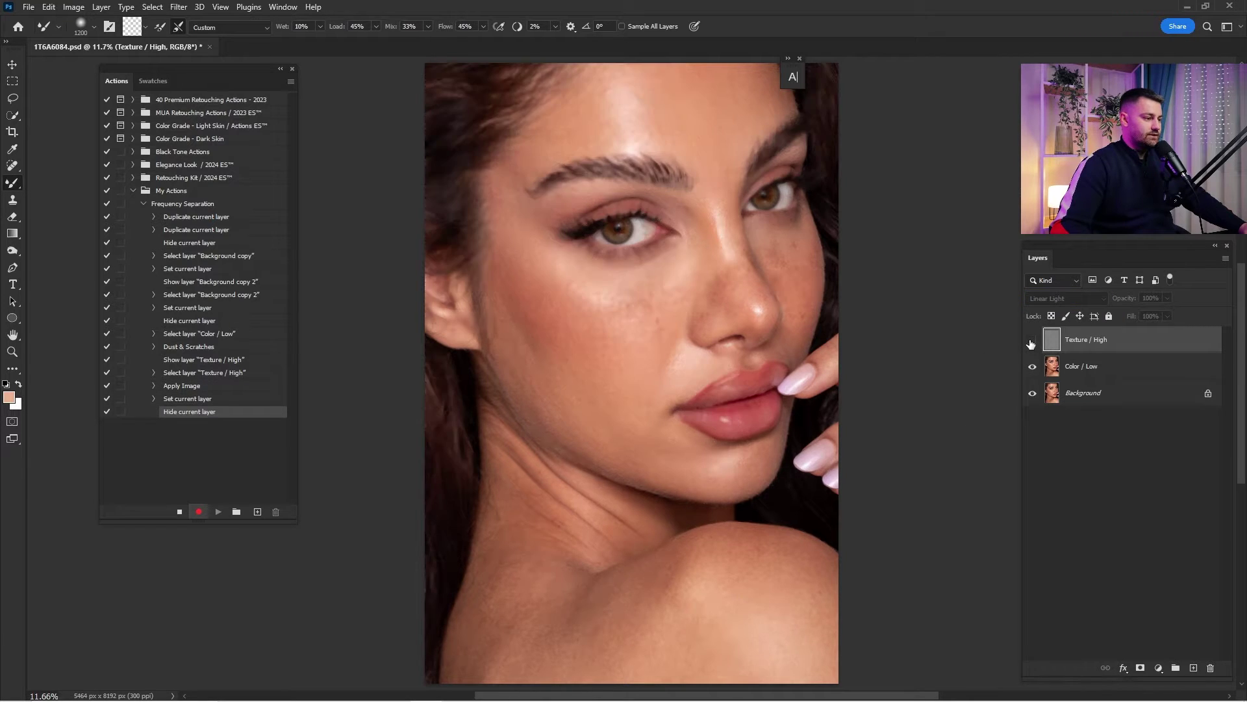
pyautogui.click(1032, 340)
# Duplicate Texture / High, set the copy's blend mode to Normal and clip it to the layer below.
pyautogui.moveTo(1122, 349); pyautogui.dragTo(1194, 664)
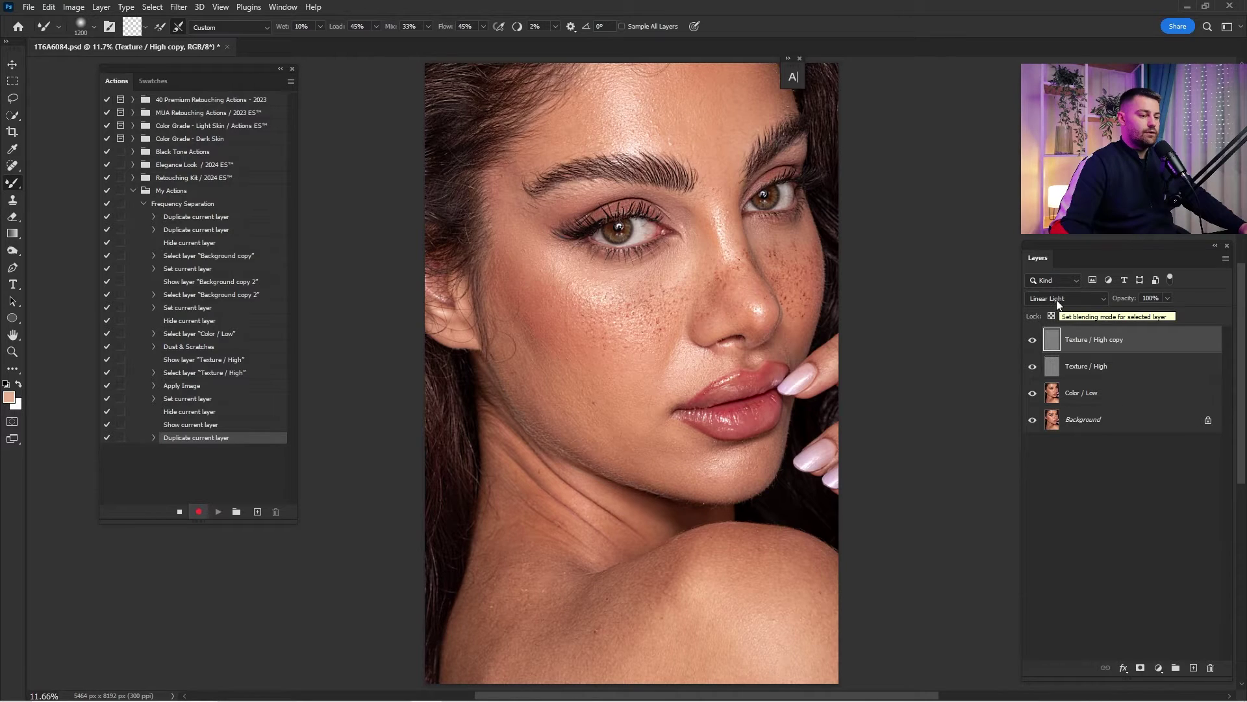
pyautogui.click(1059, 299)
pyautogui.click(1049, 312)
pyautogui.rightClick(1114, 344)
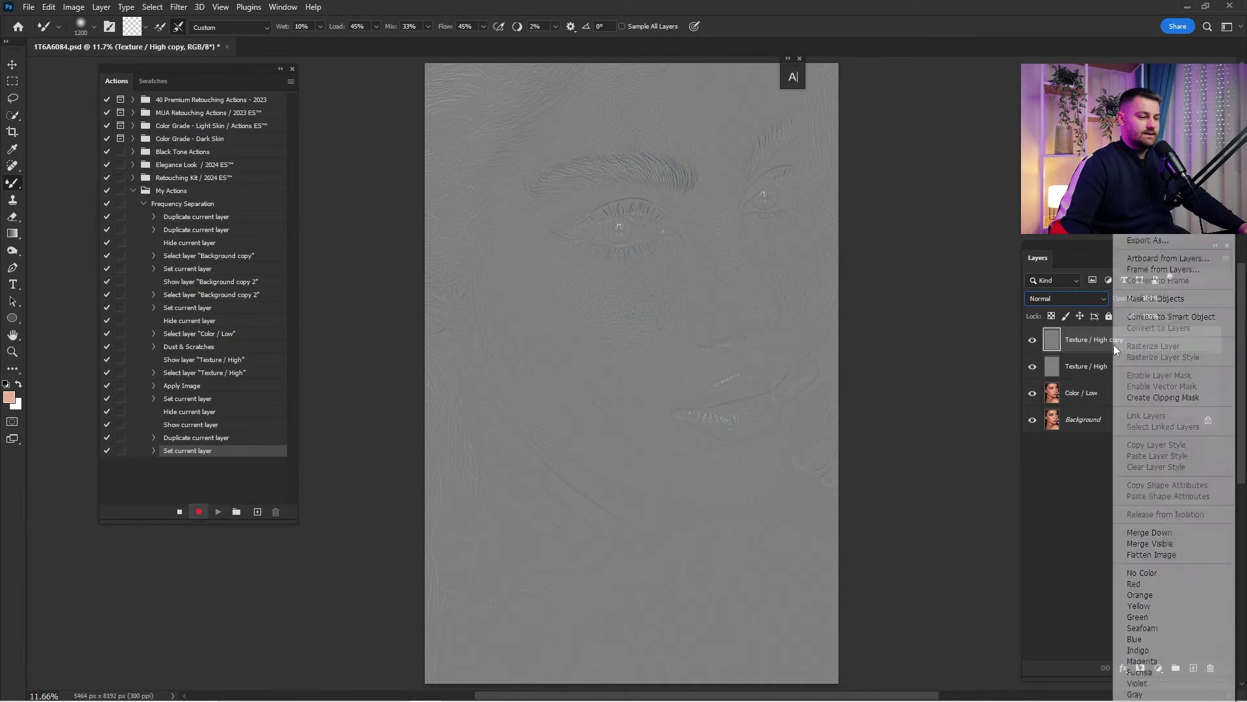
pyautogui.click(1174, 398)
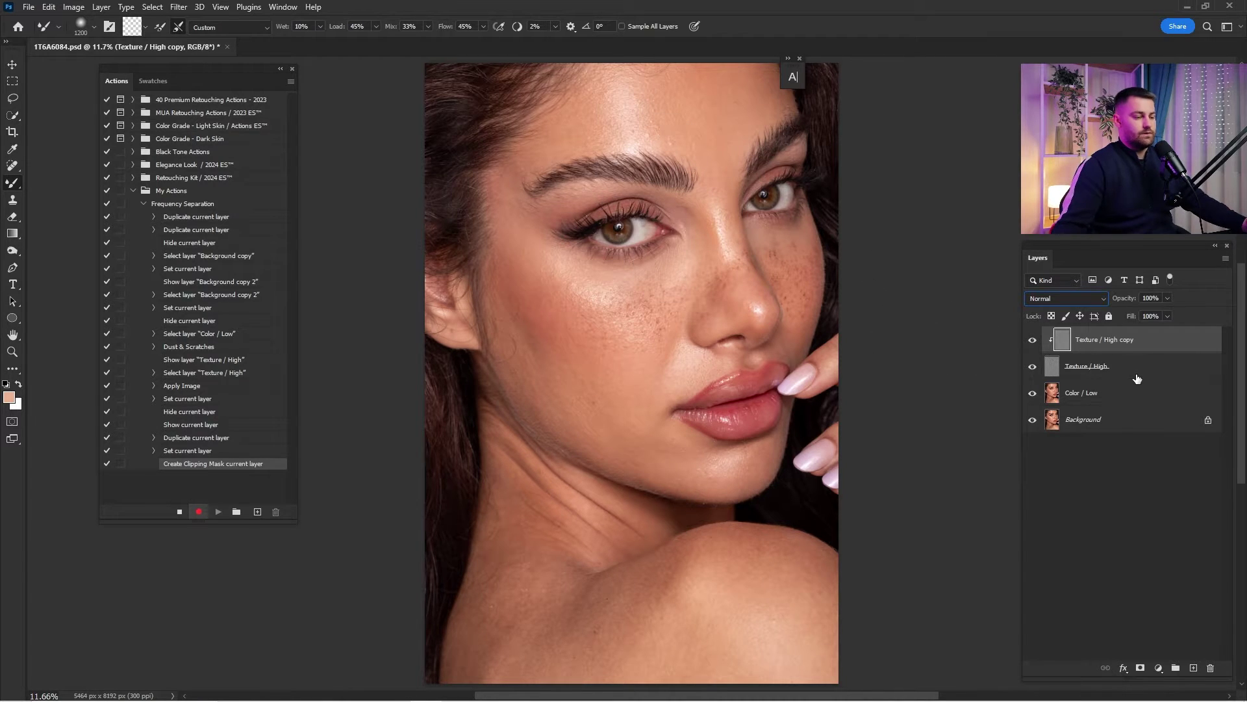
# Duplicate the Color / Low layer and clip the copy to the original Color / Low.
pyautogui.click(1086, 394)
pyautogui.moveTo(1094, 397); pyautogui.dragTo(1193, 667)
pyautogui.rightClick(1088, 401)
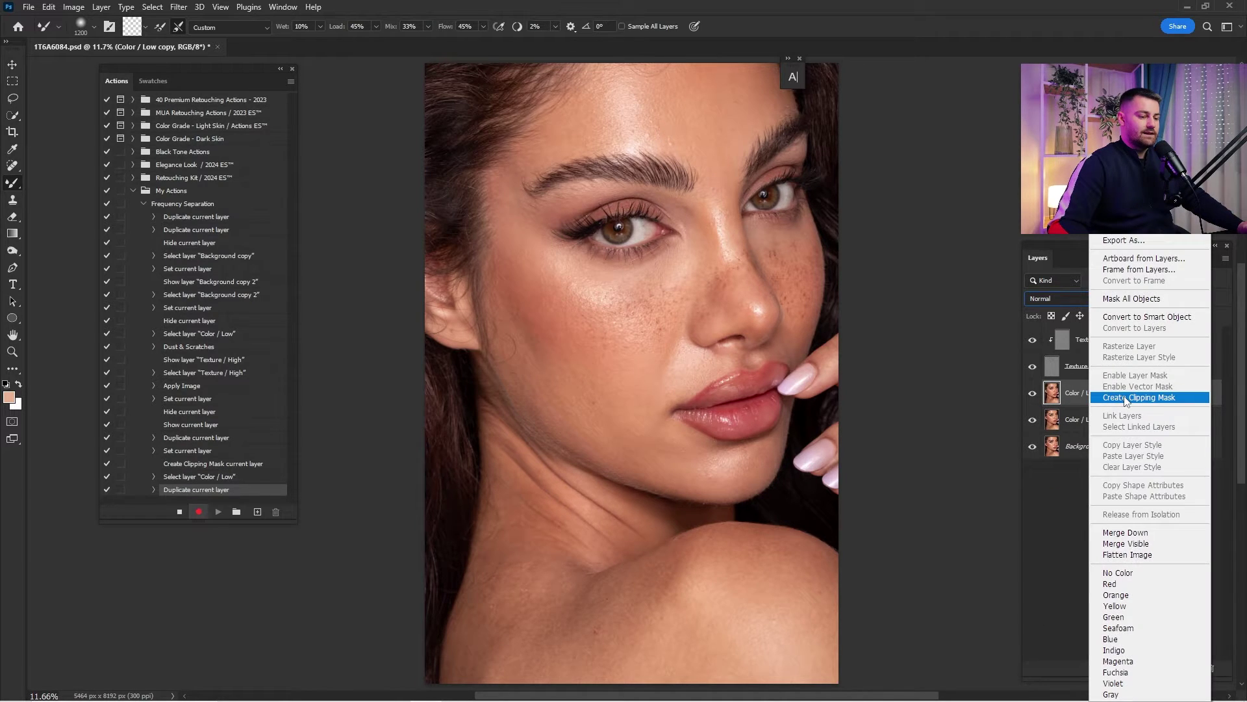
pyautogui.click(1126, 397)
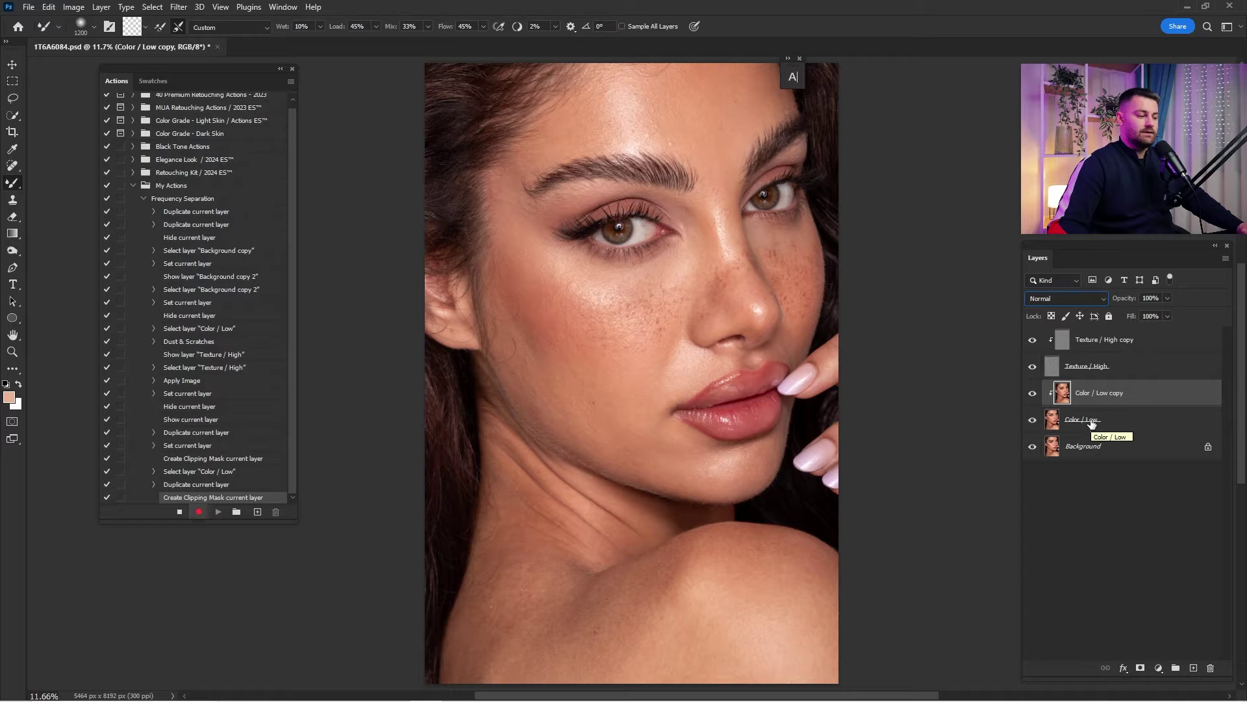
# Group the four Texture / High and Color / Low layers into a new group named Frequency Separation.
pyautogui.click(1096, 345)
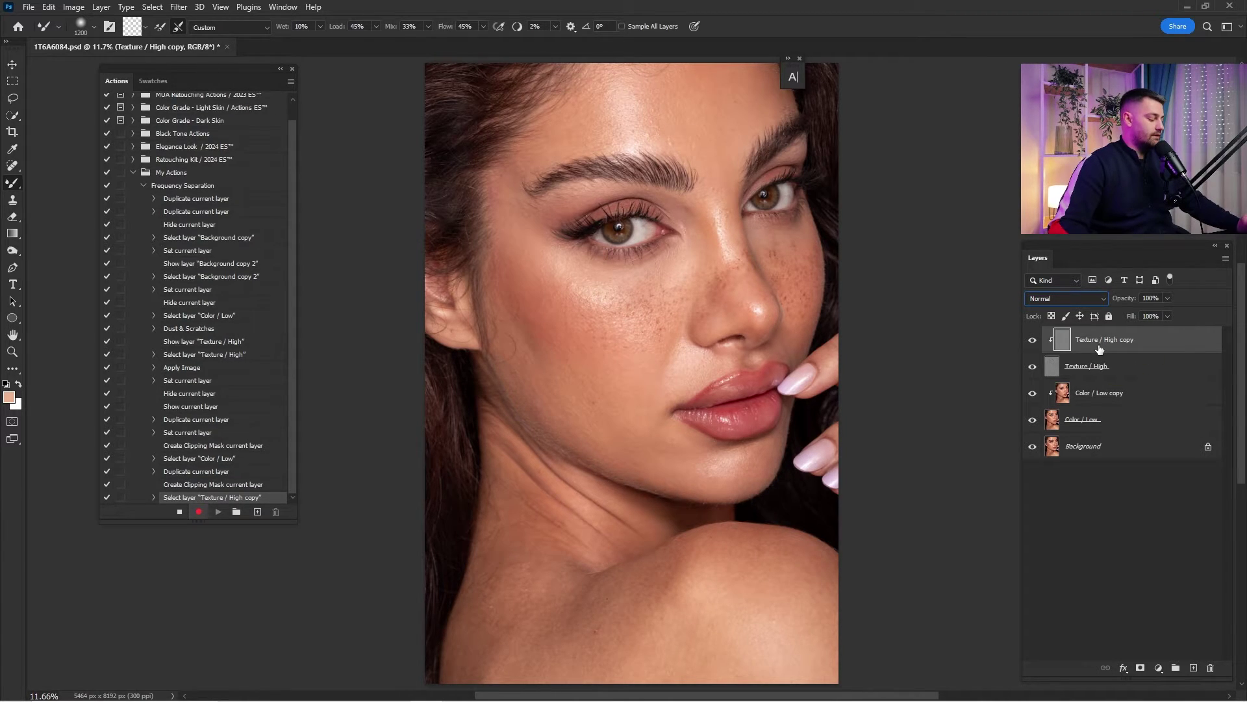
pyautogui.keyDown('shift'); pyautogui.click(1098, 426); pyautogui.keyUp('shift')
pyautogui.rightClick(1104, 344)
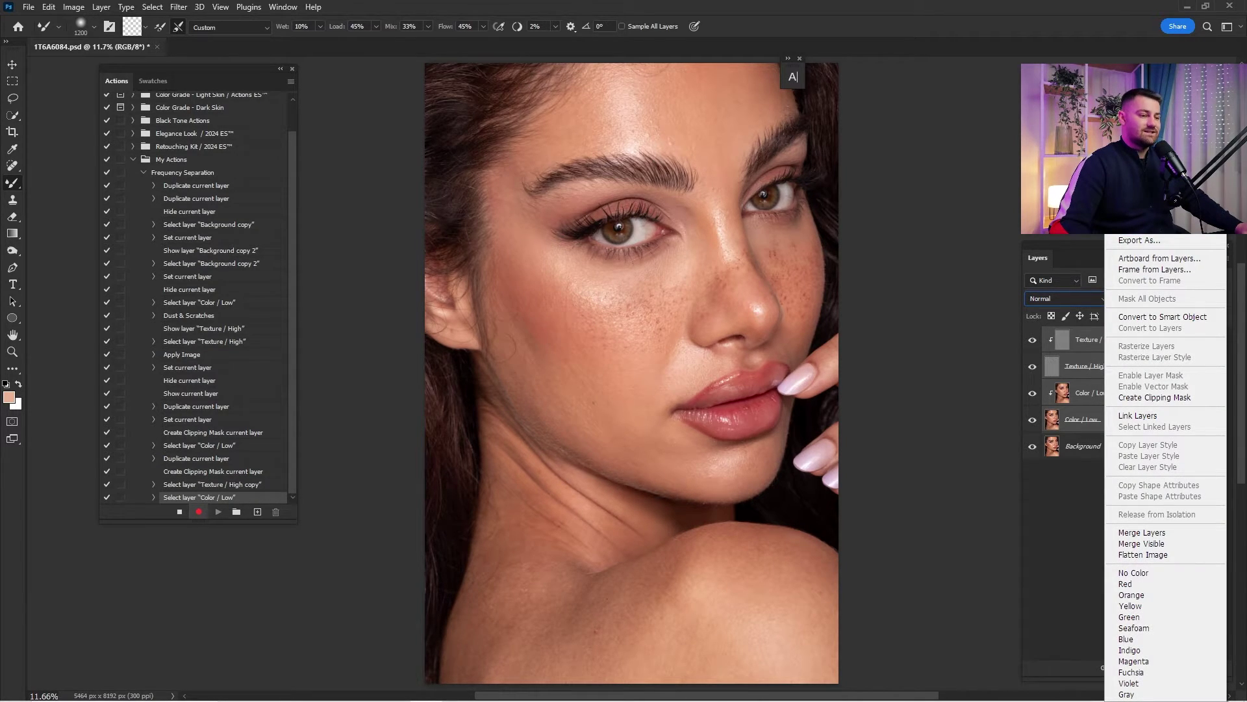
pyautogui.click(1149, 212)
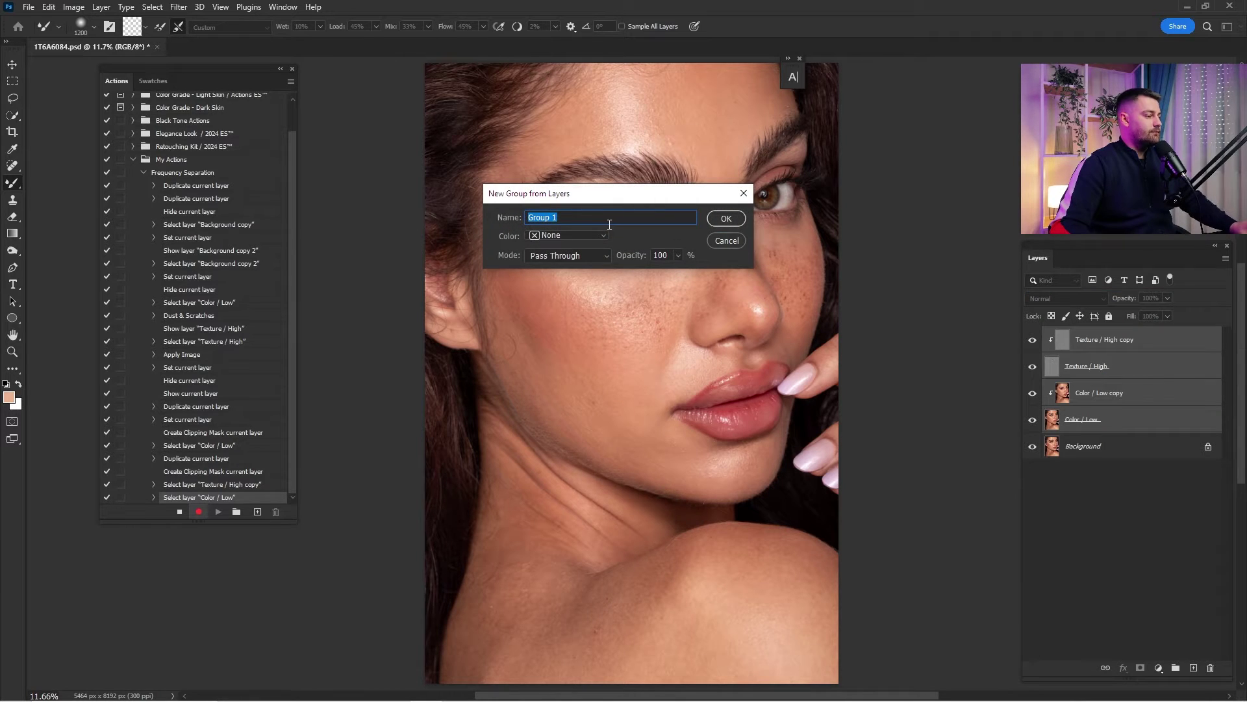
pyautogui.write('Frequency Separation')
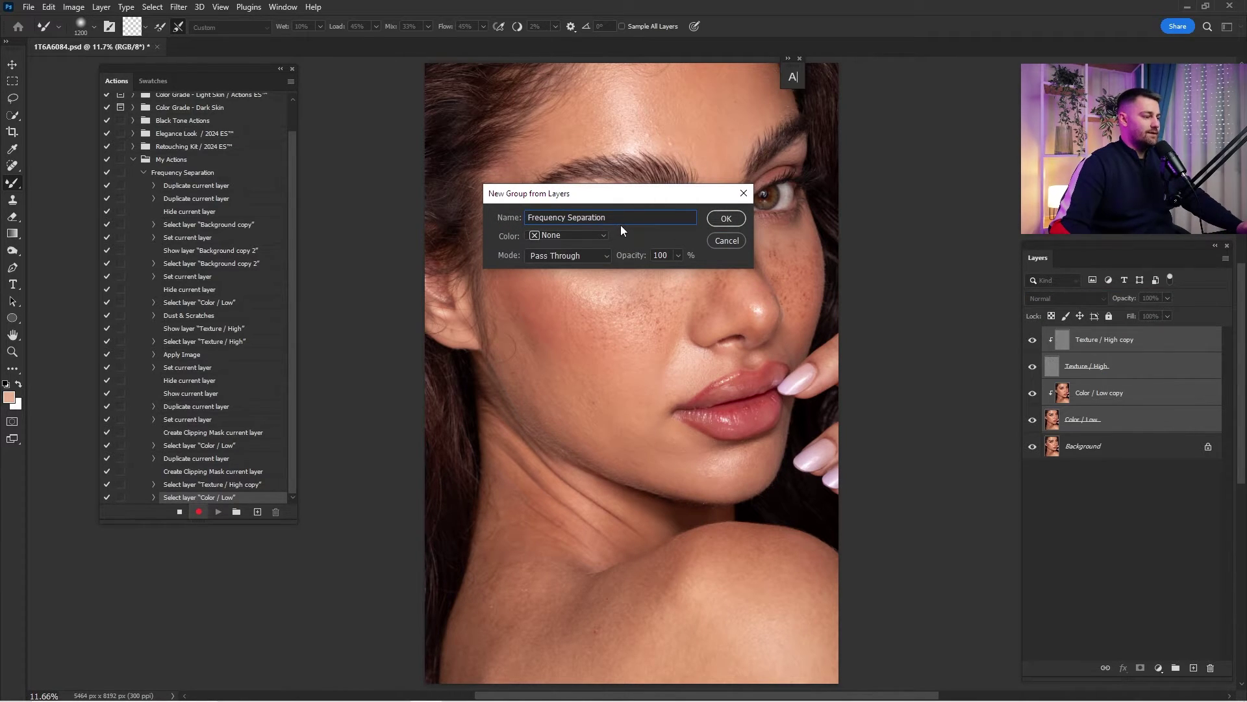
pyautogui.click(726, 218)
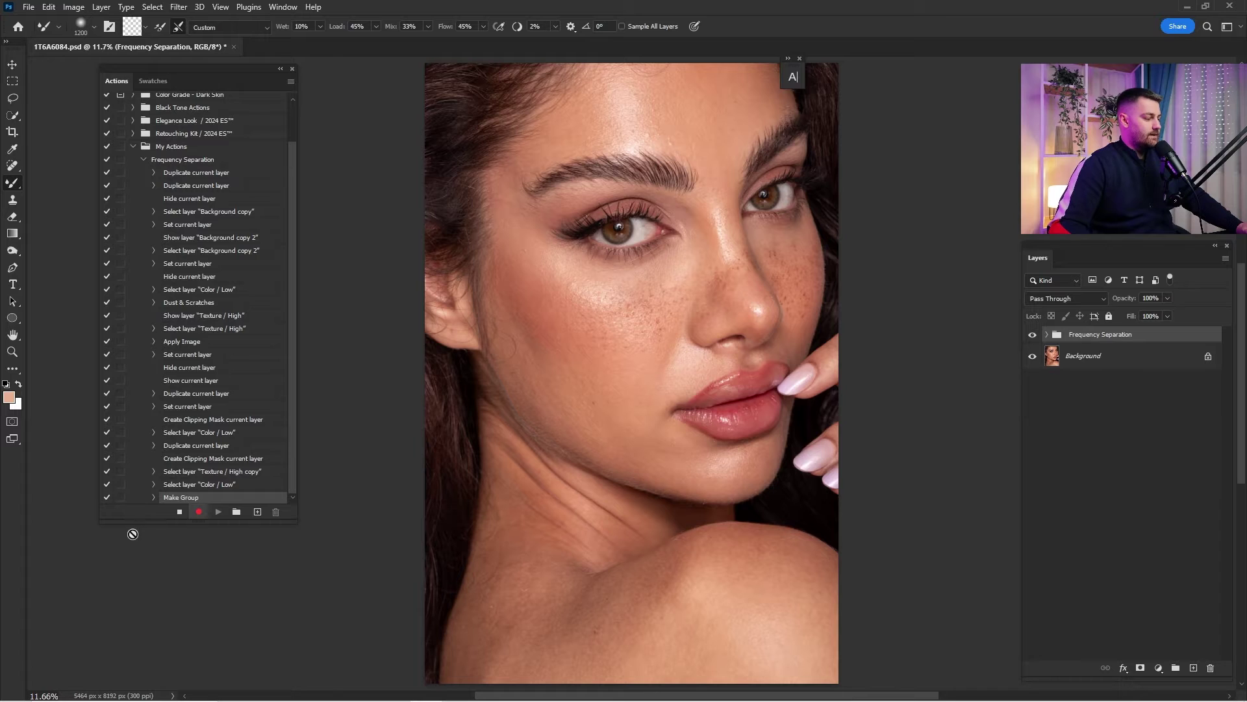
# Stop recording and collapse the Frequency Separation action's list of recorded commands.
pyautogui.click(178, 514)
pyautogui.scroll(2, 146, 207)
pyautogui.click(143, 203)
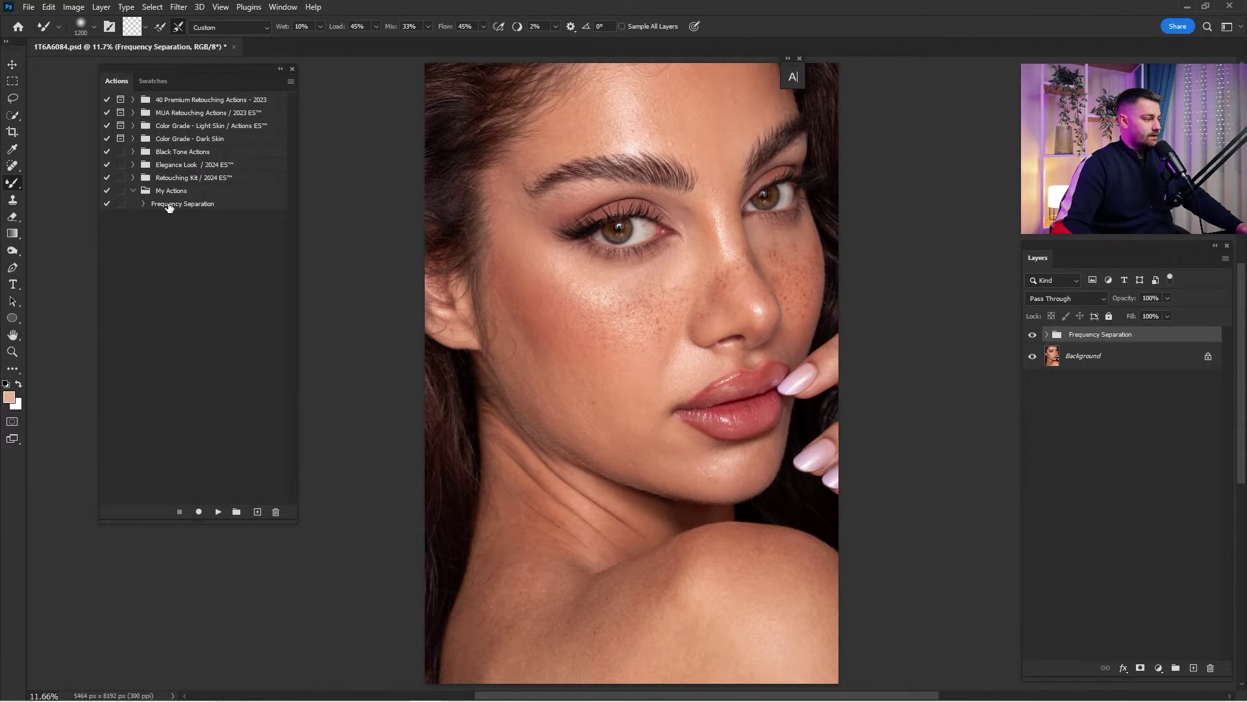
# Delete the Frequency Separation layer group and rebuild it by playing the recorded action.
pyautogui.click(1046, 335)
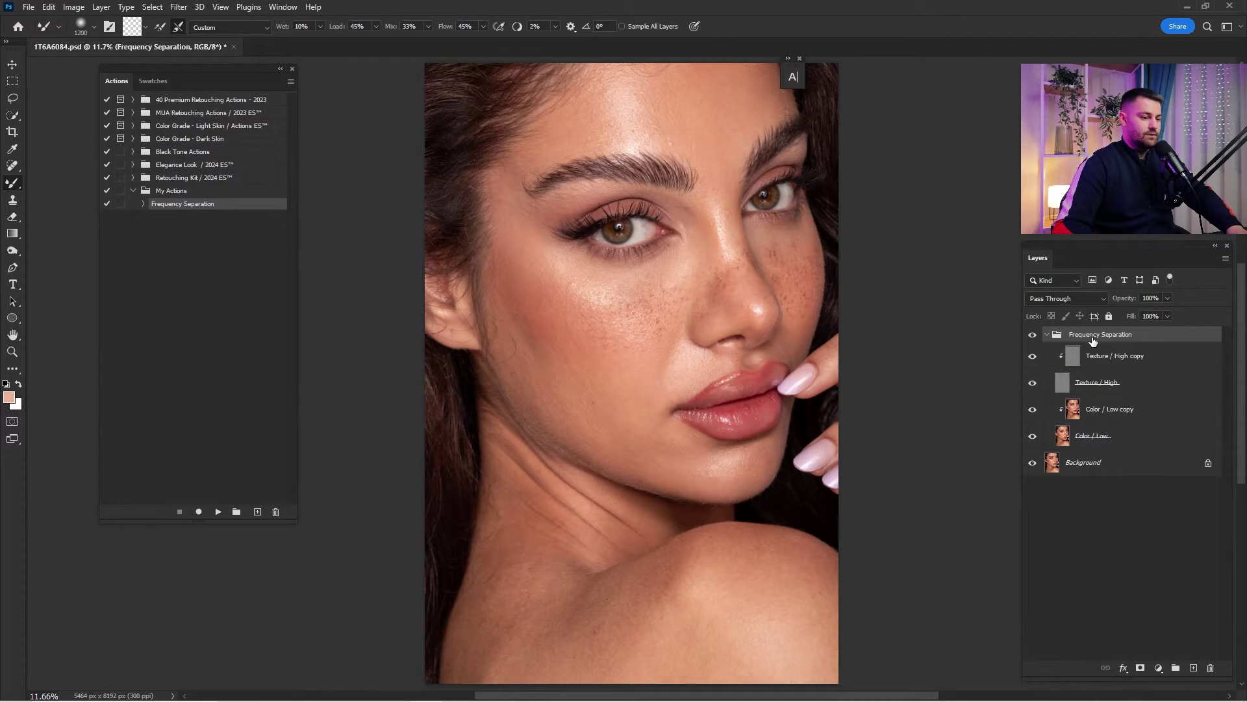
pyautogui.press('Delete')
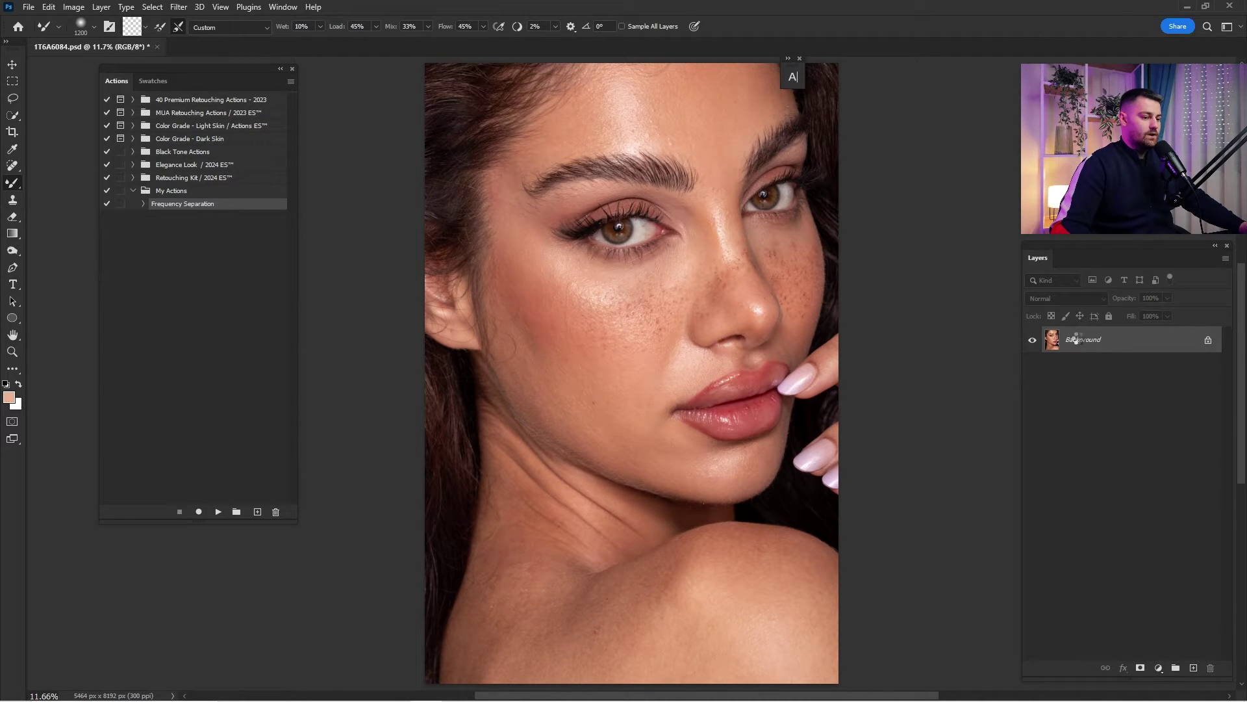
pyautogui.press('F2')
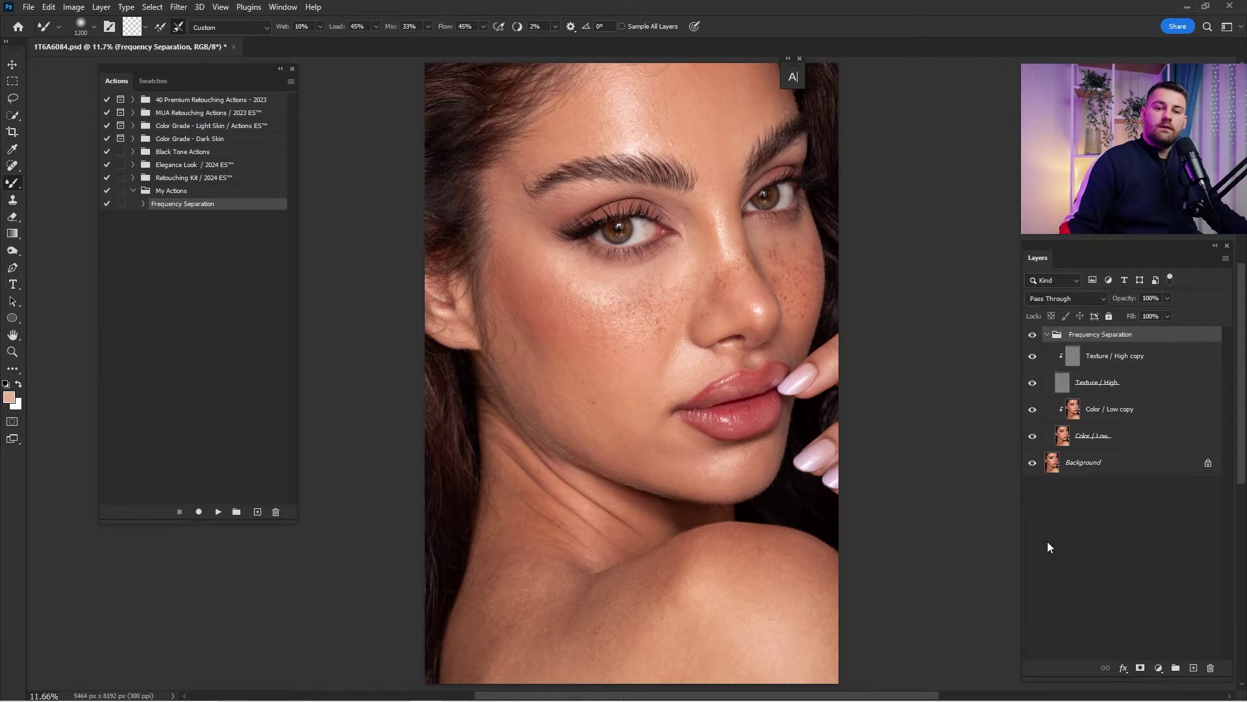
# Select the Color / Low copy layer and toggle the Texture / High and Color / Low copy layers to preview their content.
pyautogui.click(1124, 411)
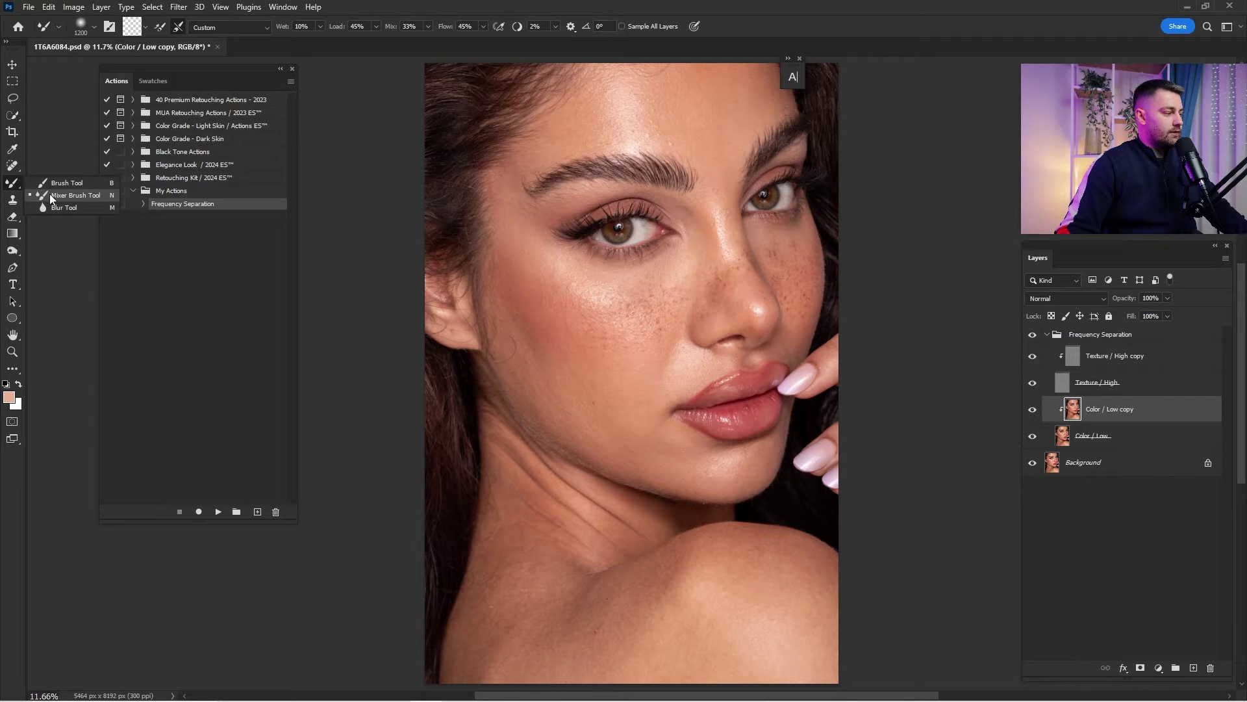
pyautogui.click(1033, 384)
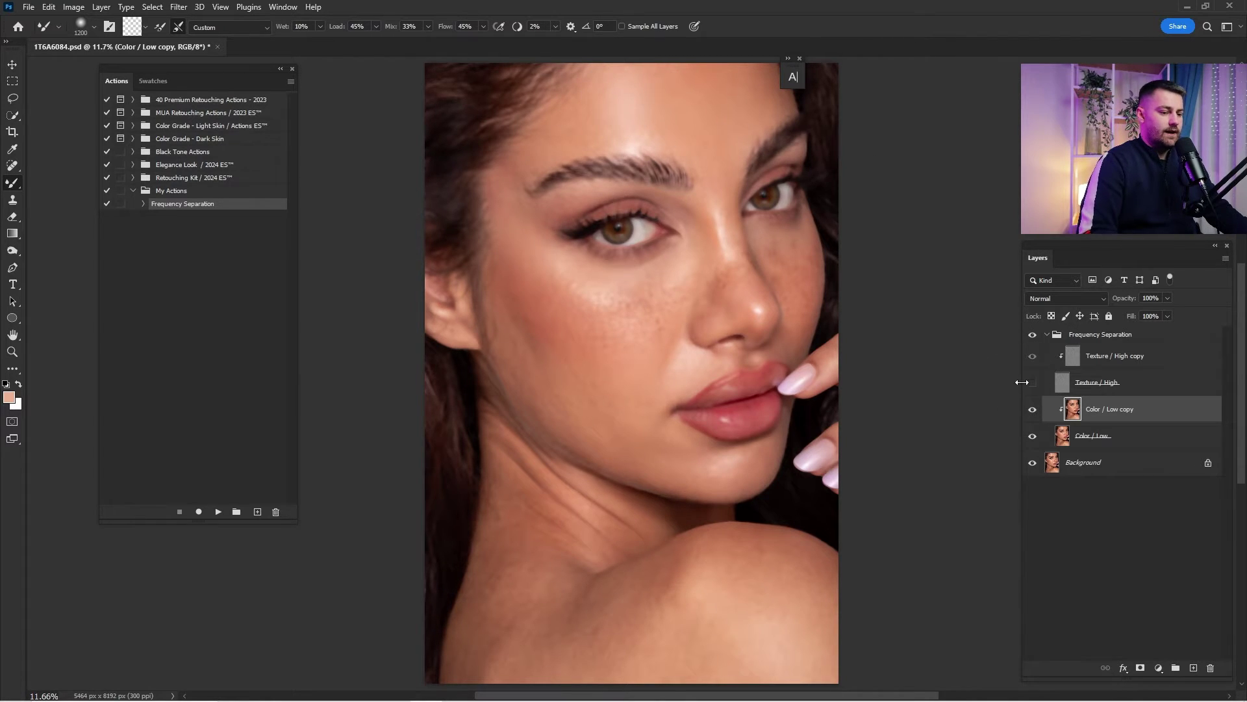
pyautogui.click(1032, 408)
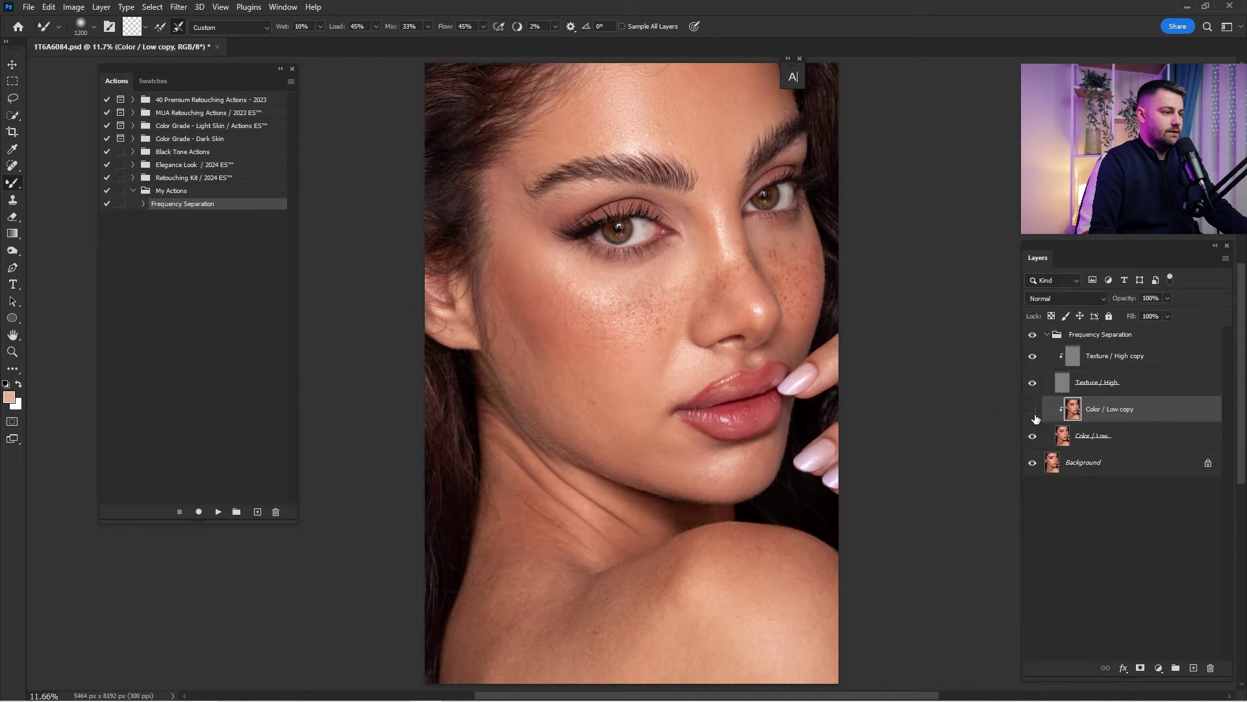
pyautogui.click(1033, 409)
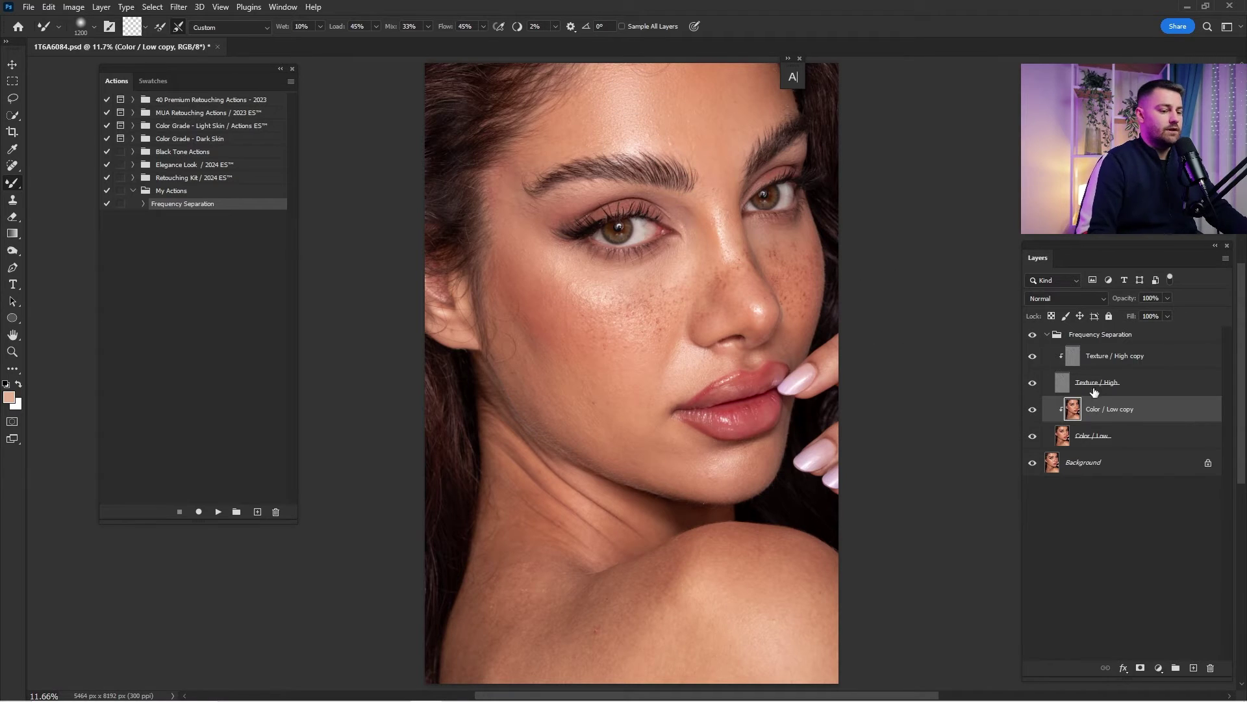
# Hide the Texture / High layer and smooth the cheek's skin tones on Color / Low copy with the Mixer Brush.
pyautogui.click(1032, 382)
pyautogui.hscroll(-2, 654, 287)
pyautogui.press('[')
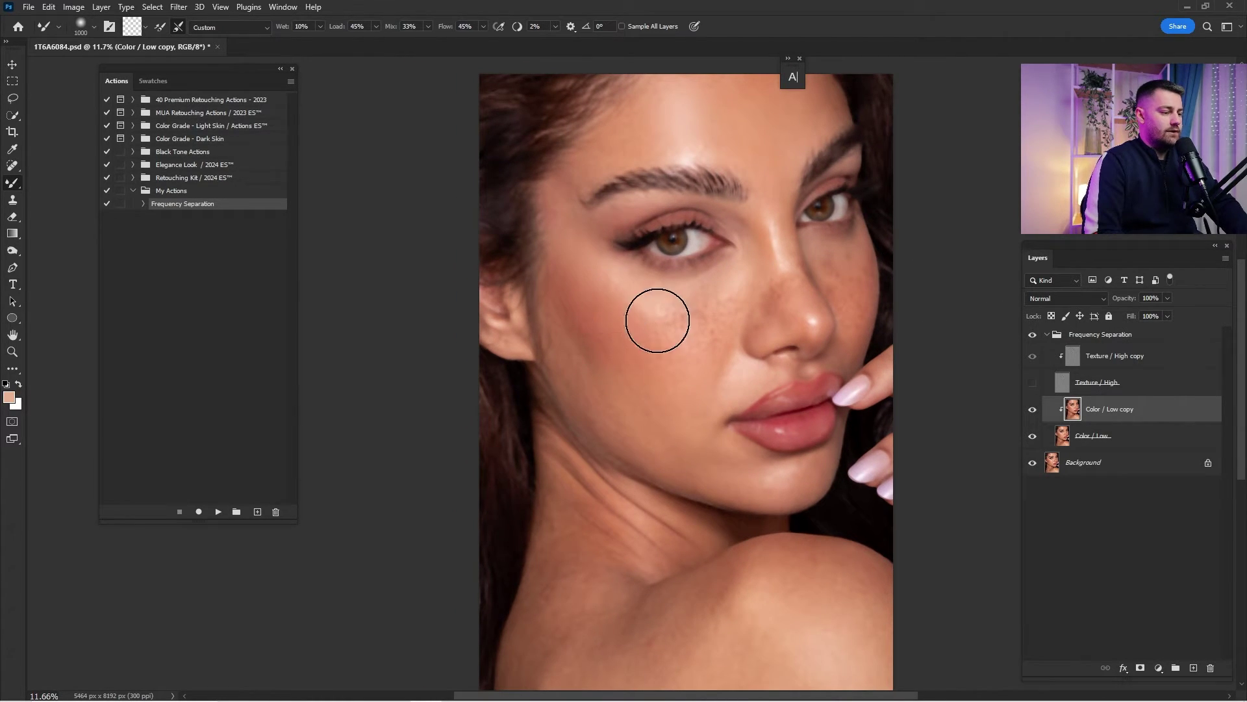
pyautogui.moveTo(601, 353)
pyautogui.mouseDown()
pyautogui.moveTo(611, 383)
pyautogui.moveTo(654, 417)
pyautogui.mouseUp()
pyautogui.moveTo(574, 312); pyautogui.dragTo(621, 384)
pyautogui.moveTo(587, 338)
pyautogui.mouseDown()
pyautogui.moveTo(647, 408)
pyautogui.moveTo(579, 322)
pyautogui.moveTo(673, 432)
pyautogui.moveTo(585, 332)
pyautogui.moveTo(651, 418)
pyautogui.moveTo(585, 364)
pyautogui.mouseUp()
# Show Texture / High and toggle the Color / Low copy layer to compare the cheek before and after smoothing.
pyautogui.click(1032, 382)
pyautogui.click(1032, 409)
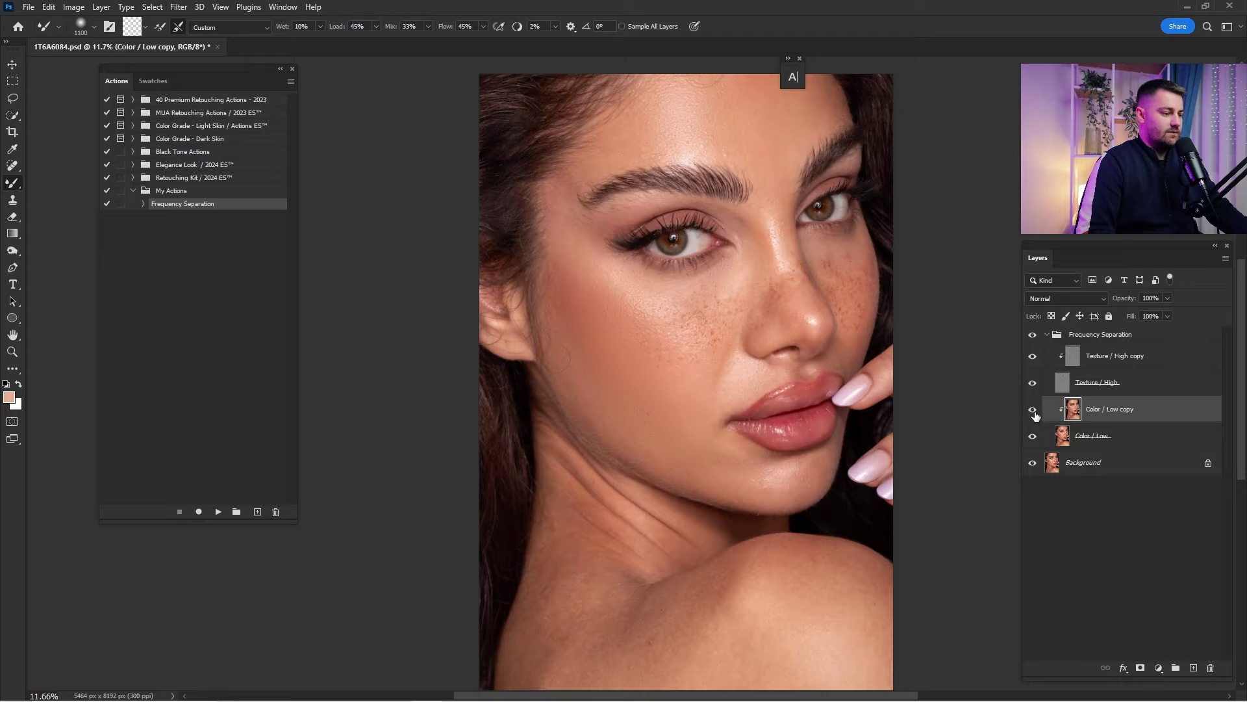
pyautogui.click(1033, 410)
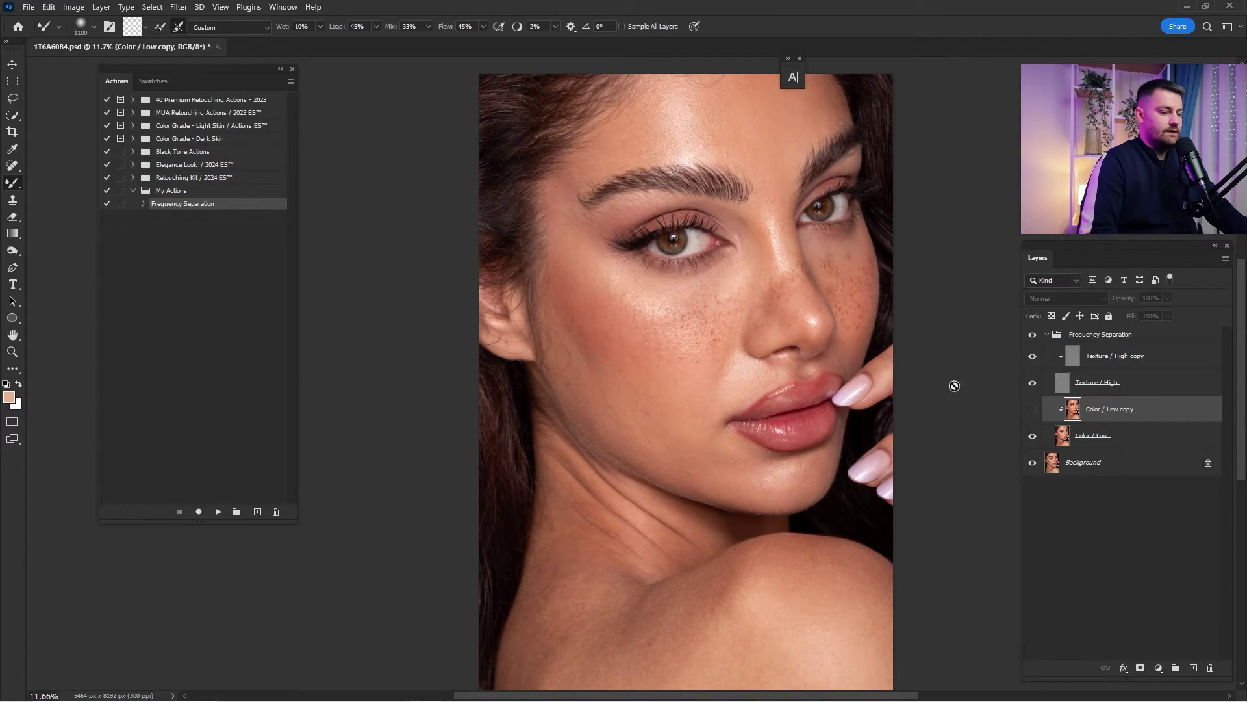
pyautogui.click(1033, 410)
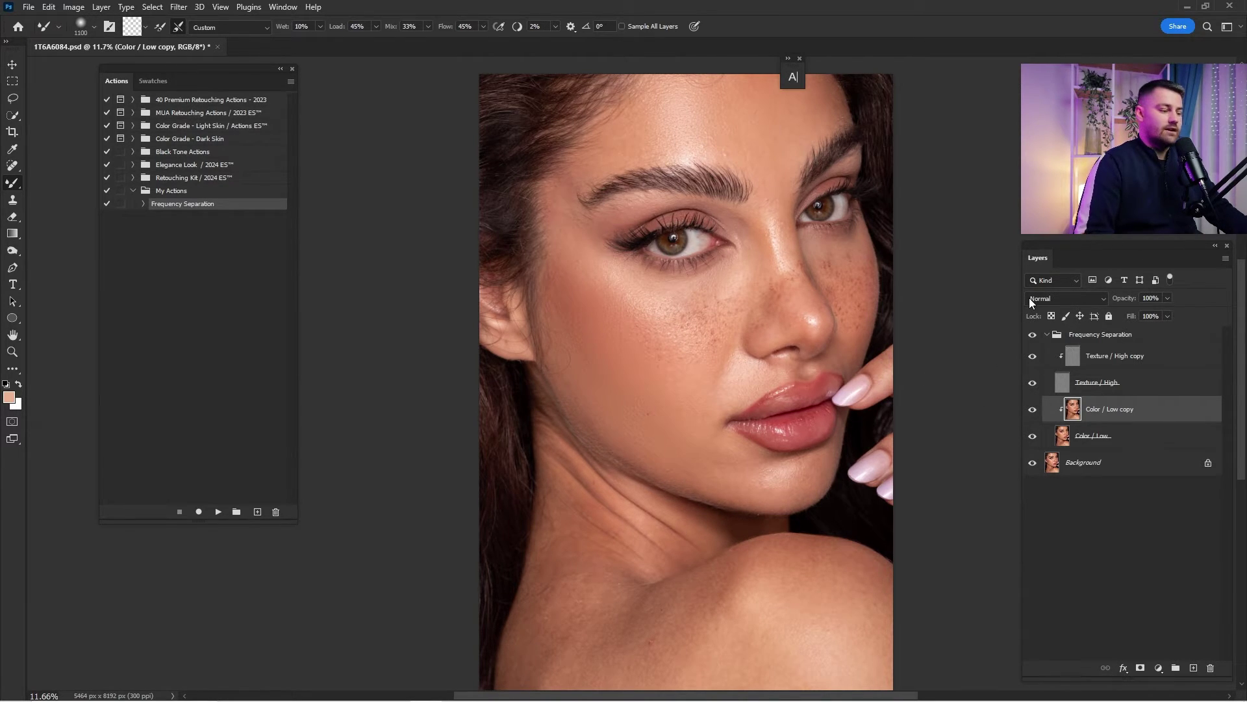
# Hide the Texture / High layer and remove the lowest neck crease on Color / Low copy with the Patch tool.
pyautogui.press('space')
pyautogui.hotkey('ctrl', 'space')
pyautogui.moveTo(631, 501); pyautogui.dragTo(685, 386)
pyautogui.click(1033, 382)
pyautogui.hotkey('ctrl', 'space')
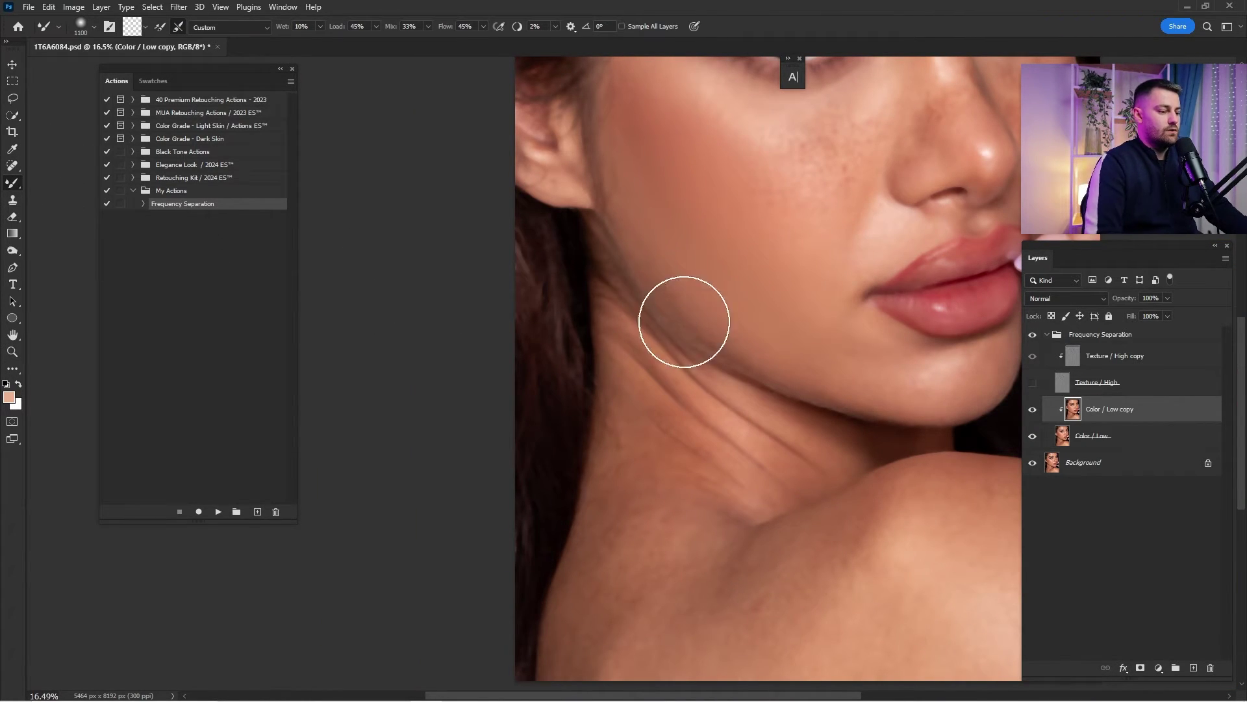
pyautogui.click(12, 166)
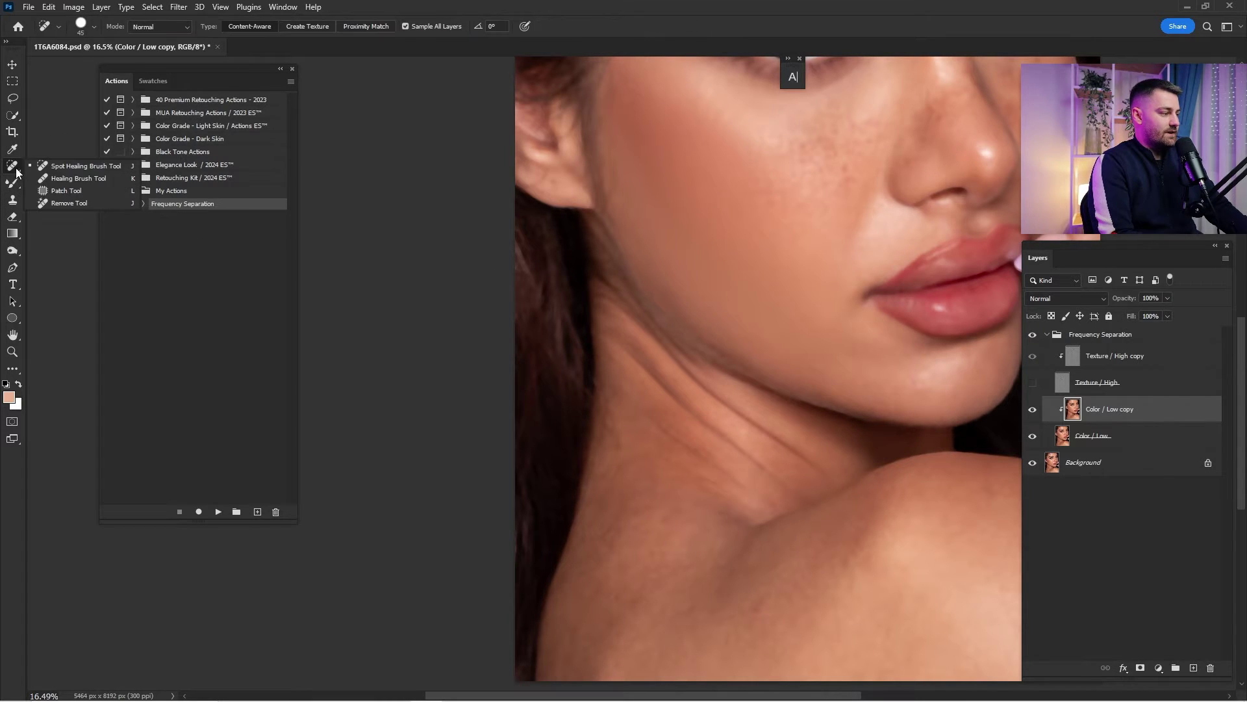
pyautogui.click(58, 189)
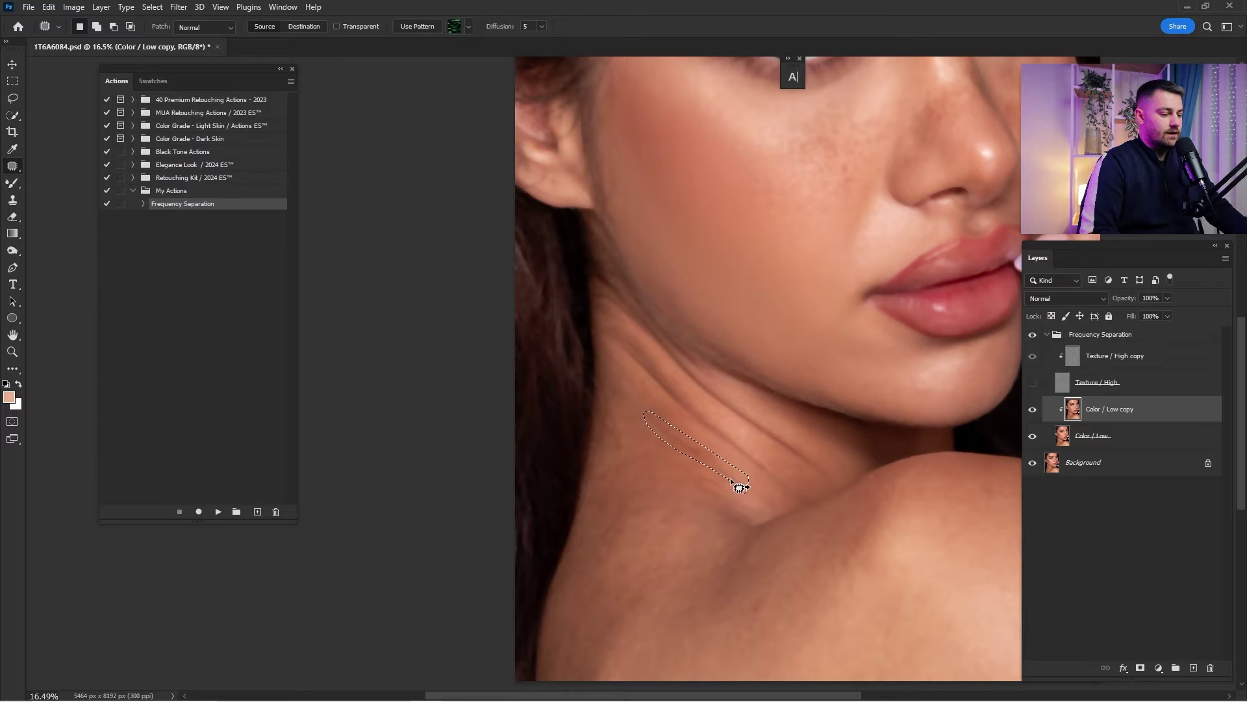
pyautogui.moveTo(700, 516); pyautogui.dragTo(702, 517)
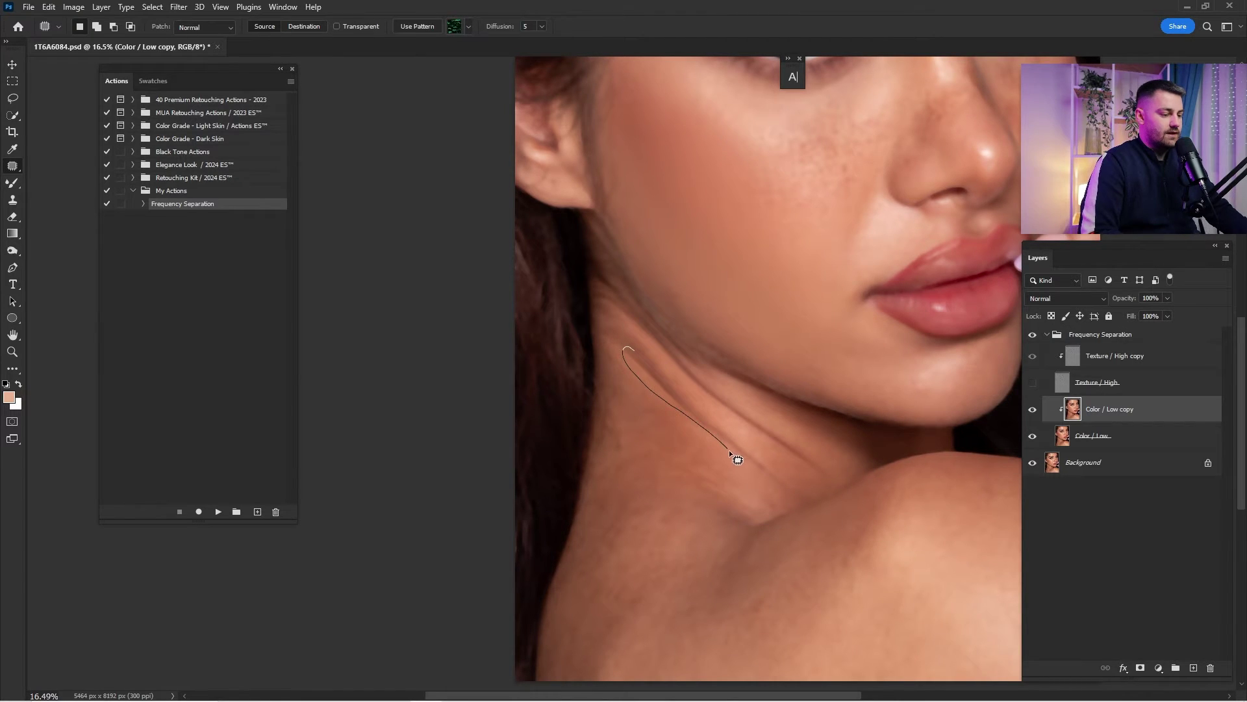
# Patch the remaining neck creases below the jawline with smoother neighbouring skin tone.
pyautogui.click(739, 482)
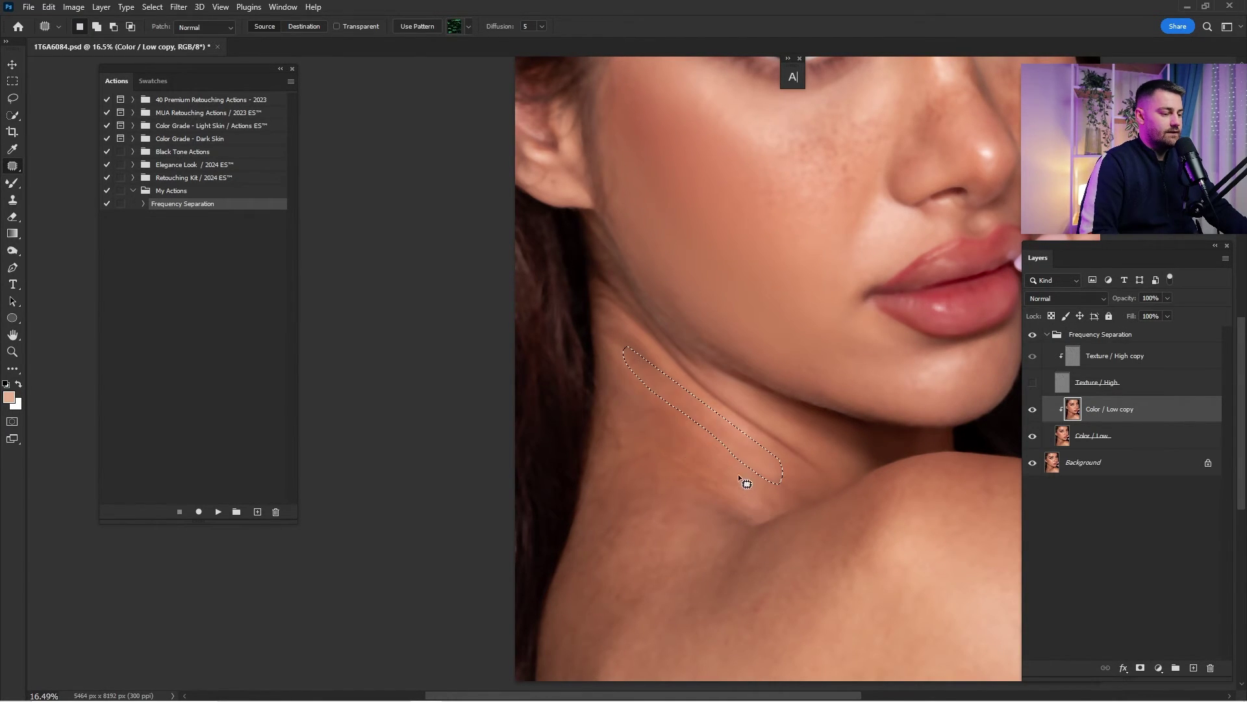
pyautogui.moveTo(679, 359)
pyautogui.mouseDown()
pyautogui.moveTo(747, 427)
pyautogui.moveTo(813, 454)
pyautogui.moveTo(765, 459)
pyautogui.mouseUp()
pyautogui.click(633, 349)
pyautogui.moveTo(674, 385); pyautogui.dragTo(644, 357)
pyautogui.moveTo(650, 371); pyautogui.dragTo(680, 437)
pyautogui.click(776, 468)
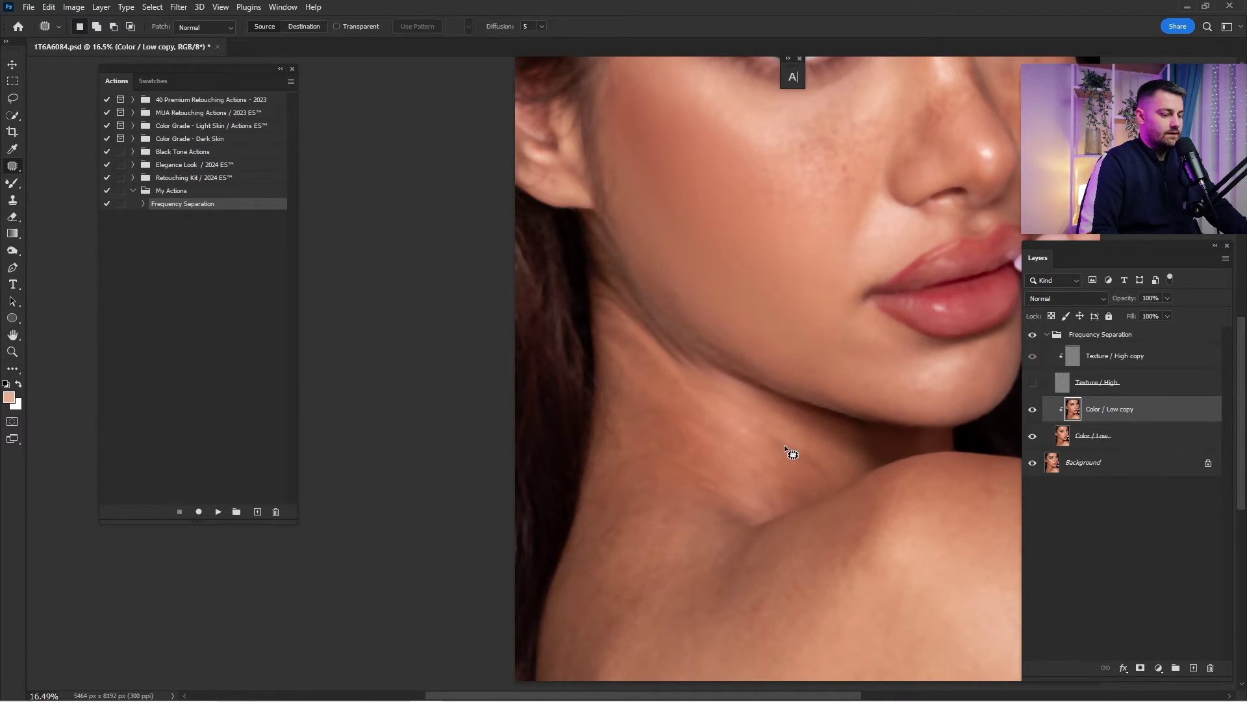
pyautogui.moveTo(829, 454); pyautogui.dragTo(812, 442)
pyautogui.moveTo(810, 455); pyautogui.dragTo(768, 460)
pyautogui.click(769, 443)
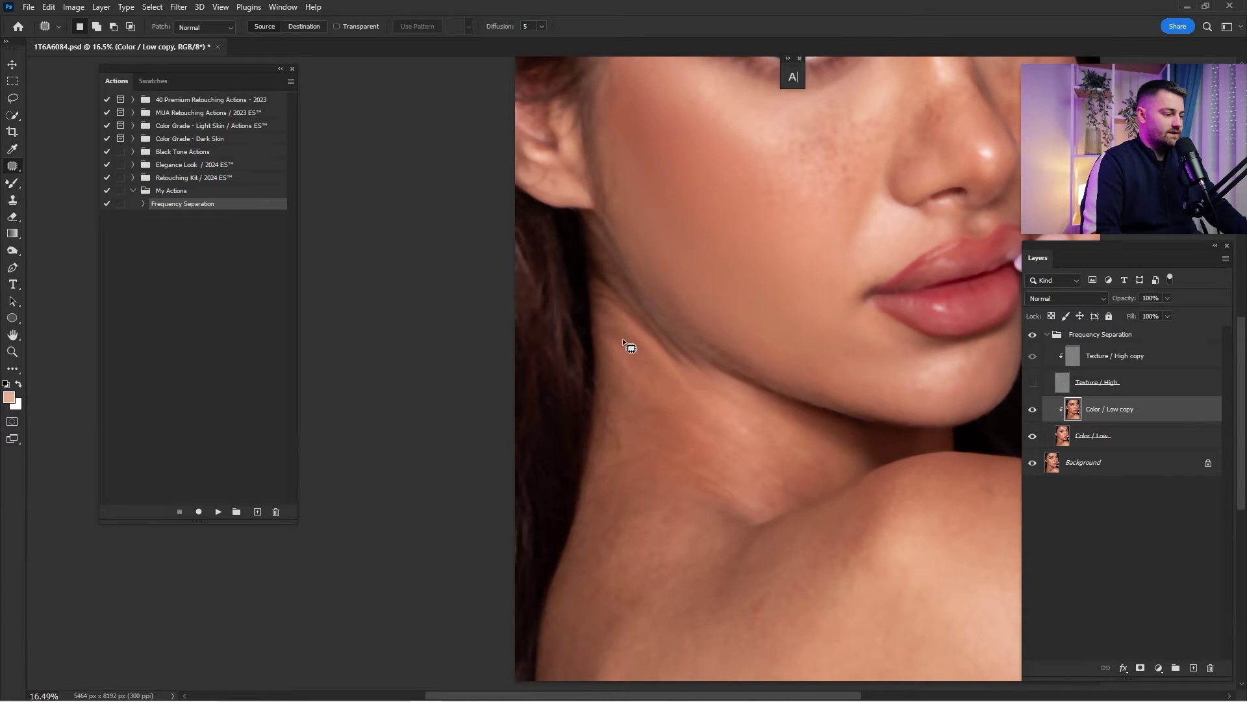
pyautogui.moveTo(647, 344); pyautogui.dragTo(650, 354)
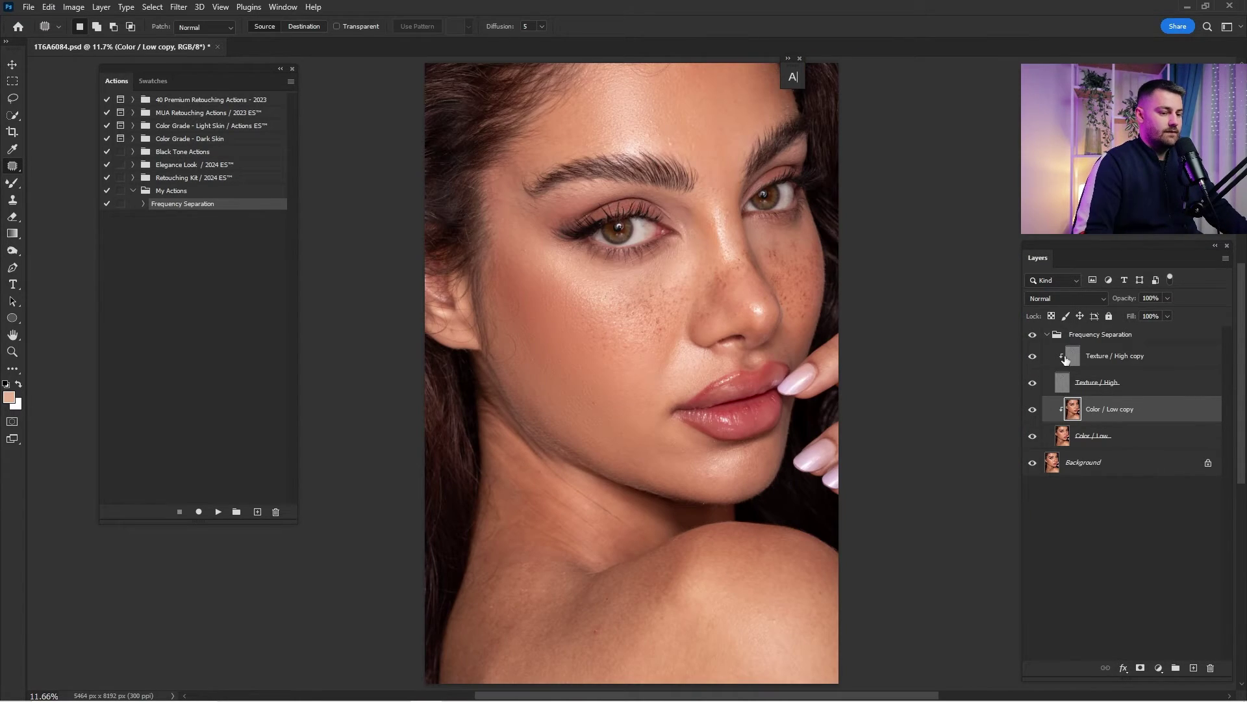
# Toggle the Color / Low copy layer to compare the neck before and after patching.
pyautogui.click(1033, 409)
pyautogui.click(1033, 411)
pyautogui.click(1034, 412)
pyautogui.click(1035, 411)
# Hide the Texture / High layer and blend the patched neck tones below the jaw on Color / Low copy with the Mixer Brush.
pyautogui.click(1035, 381)
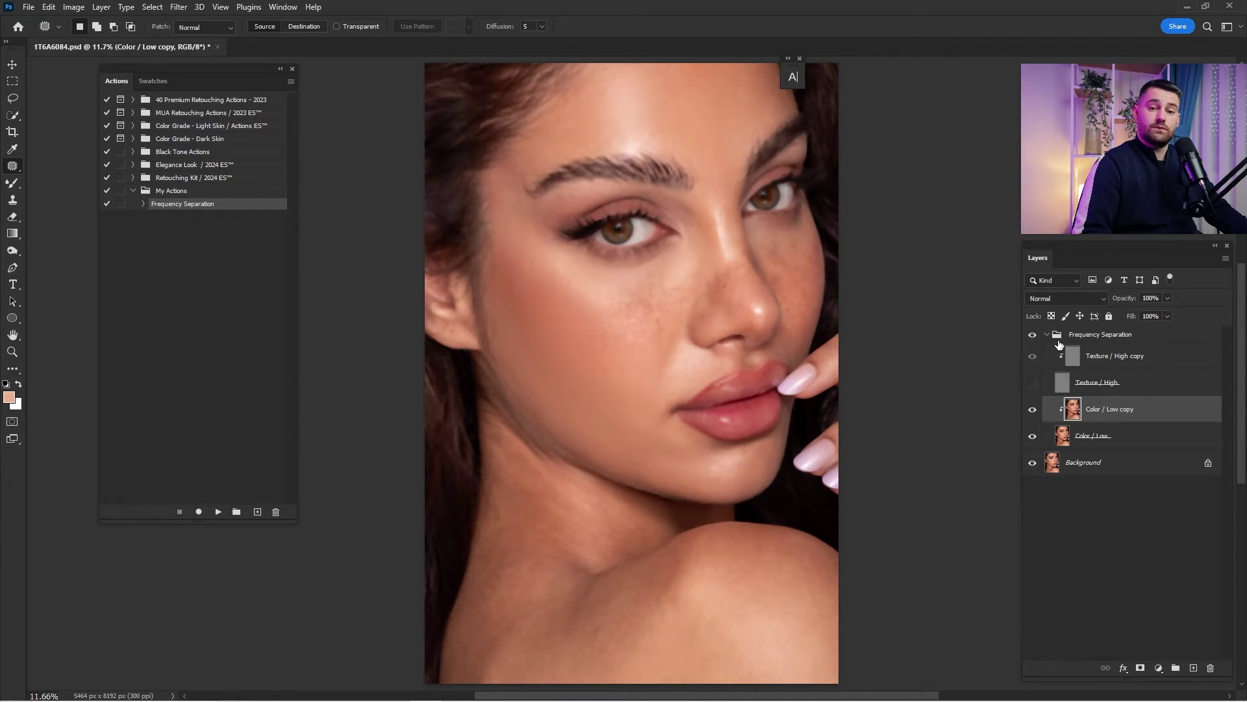
pyautogui.press('z')
pyautogui.moveTo(613, 459); pyautogui.dragTo(669, 474)
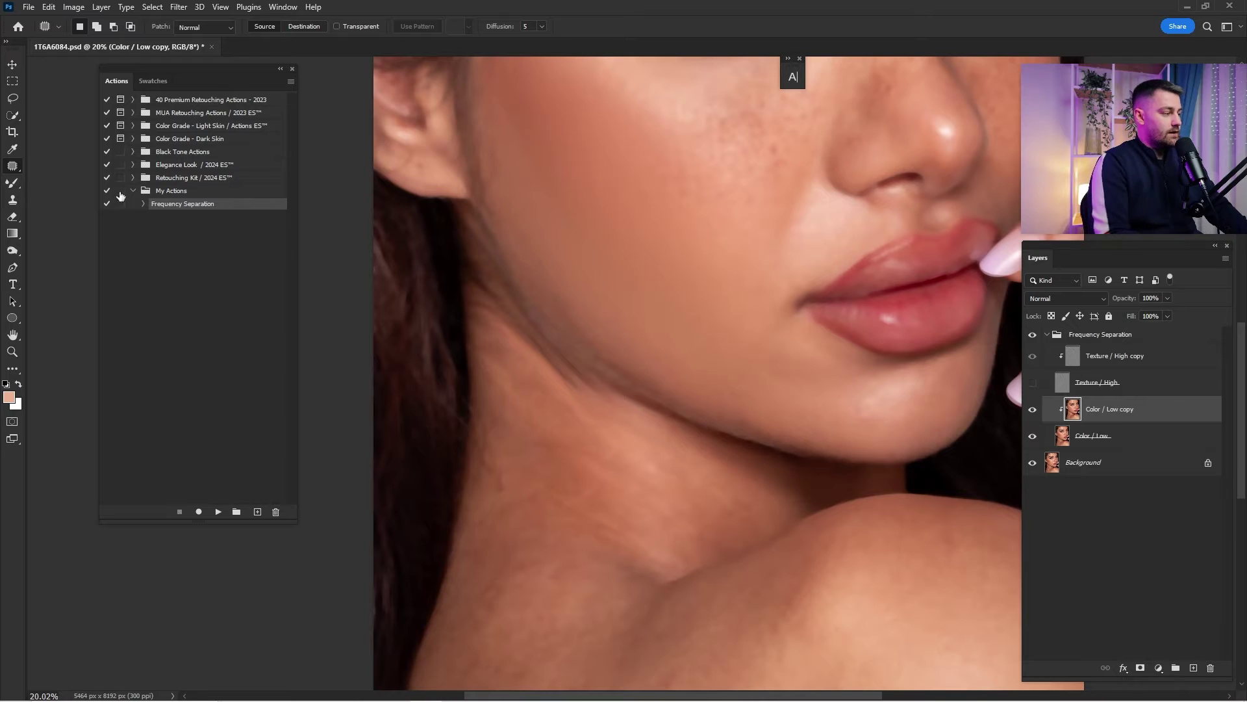
pyautogui.click(12, 184)
pyautogui.press('[')
pyautogui.press('[')
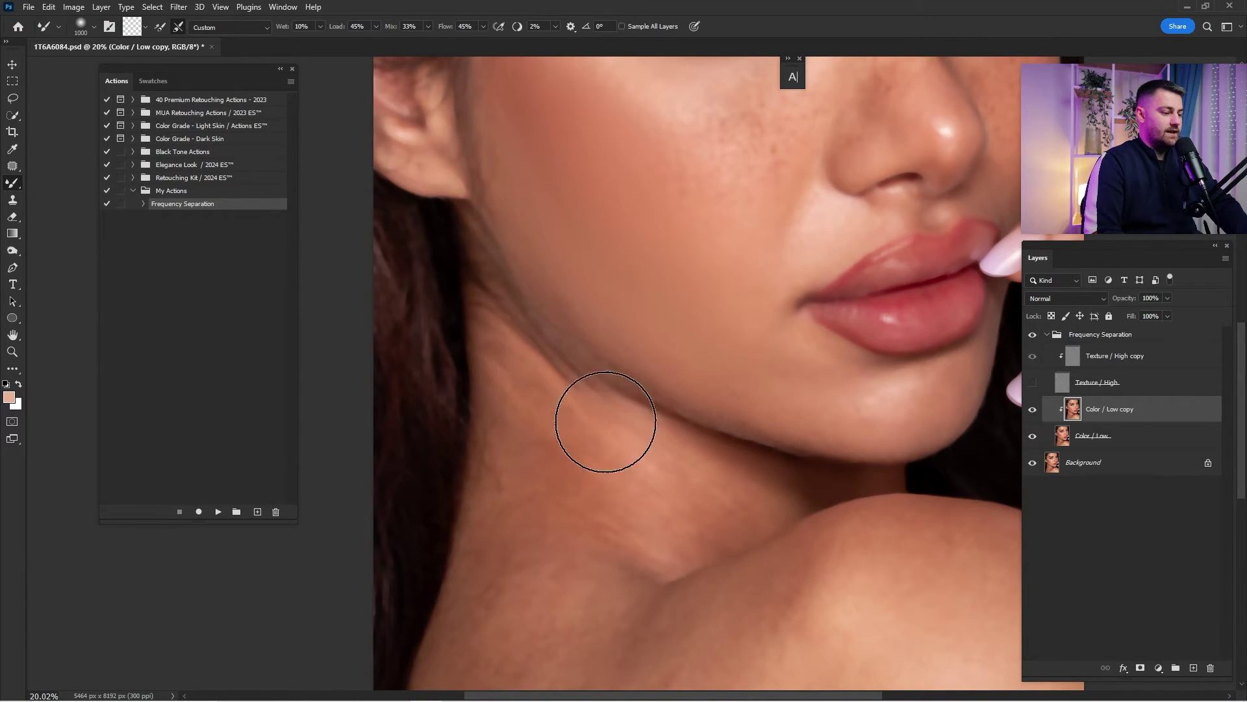
pyautogui.press(']')
pyautogui.moveTo(684, 491); pyautogui.dragTo(652, 480)
# Finish blending the neck tones, reducing the Mixer Brush to 800 px, and show the Texture / High layer again.
pyautogui.press('[')
pyautogui.moveTo(515, 381)
pyautogui.mouseDown()
pyautogui.moveTo(530, 506)
pyautogui.moveTo(521, 468)
pyautogui.moveTo(642, 515)
pyautogui.moveTo(707, 519)
pyautogui.moveTo(545, 387)
pyautogui.moveTo(711, 488)
pyautogui.moveTo(540, 471)
pyautogui.moveTo(511, 534)
pyautogui.moveTo(677, 504)
pyautogui.moveTo(721, 517)
pyautogui.moveTo(547, 409)
pyautogui.moveTo(577, 410)
pyautogui.moveTo(512, 332)
pyautogui.moveTo(503, 334)
pyautogui.moveTo(659, 439)
pyautogui.moveTo(574, 404)
pyautogui.moveTo(721, 519)
pyautogui.mouseUp()
pyautogui.press(']')
pyautogui.press('[')
pyautogui.press('[')
pyautogui.press('[')
pyautogui.press('[')
pyautogui.press(']')
pyautogui.press(']')
pyautogui.click(1032, 382)
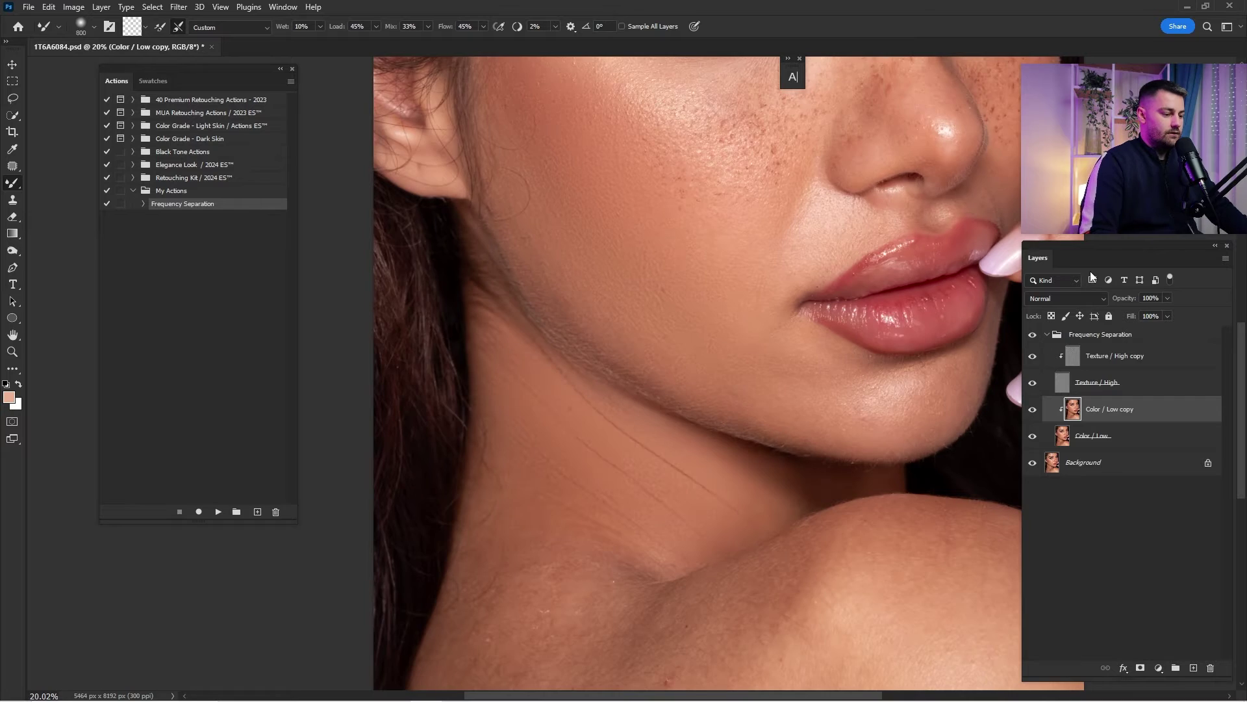
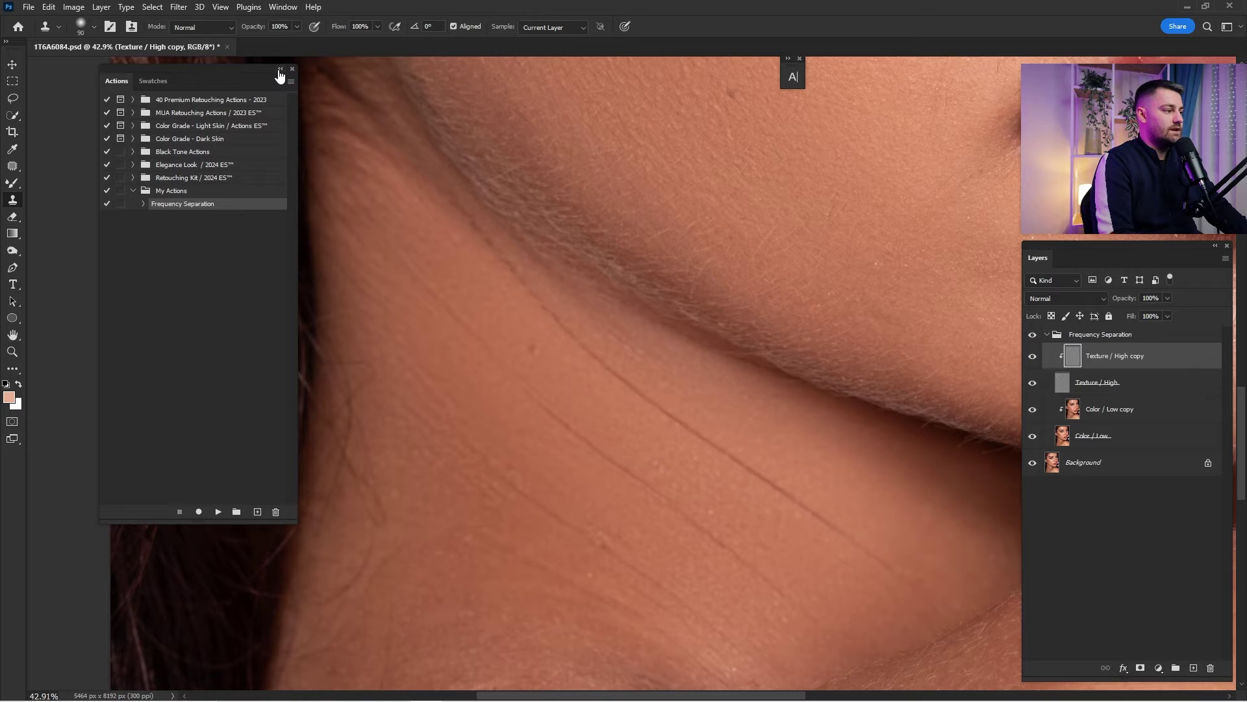
# Collapse the Actions panel and cover the lower part of the long neck crease on Texture / High copy with a 175 px Clone Stamp.
pyautogui.click(280, 69)
pyautogui.scroll(-2, 585, 344)
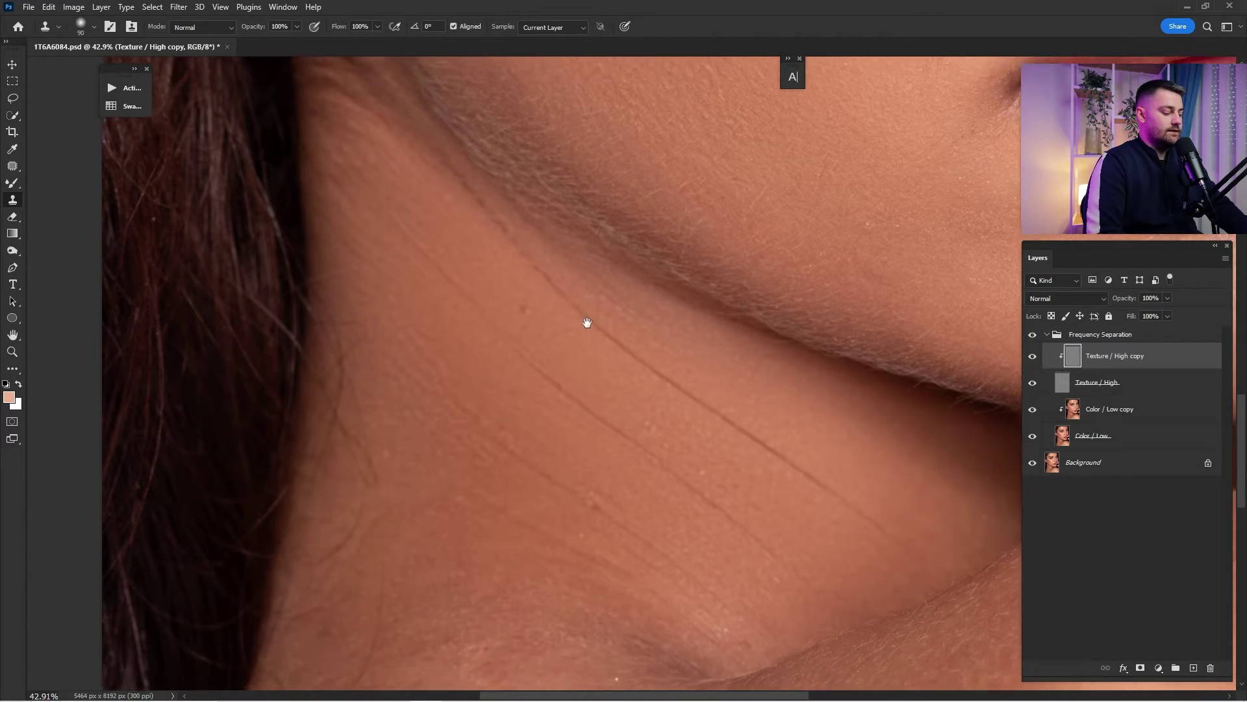
pyautogui.press(']')
pyautogui.scroll(2, 643, 339)
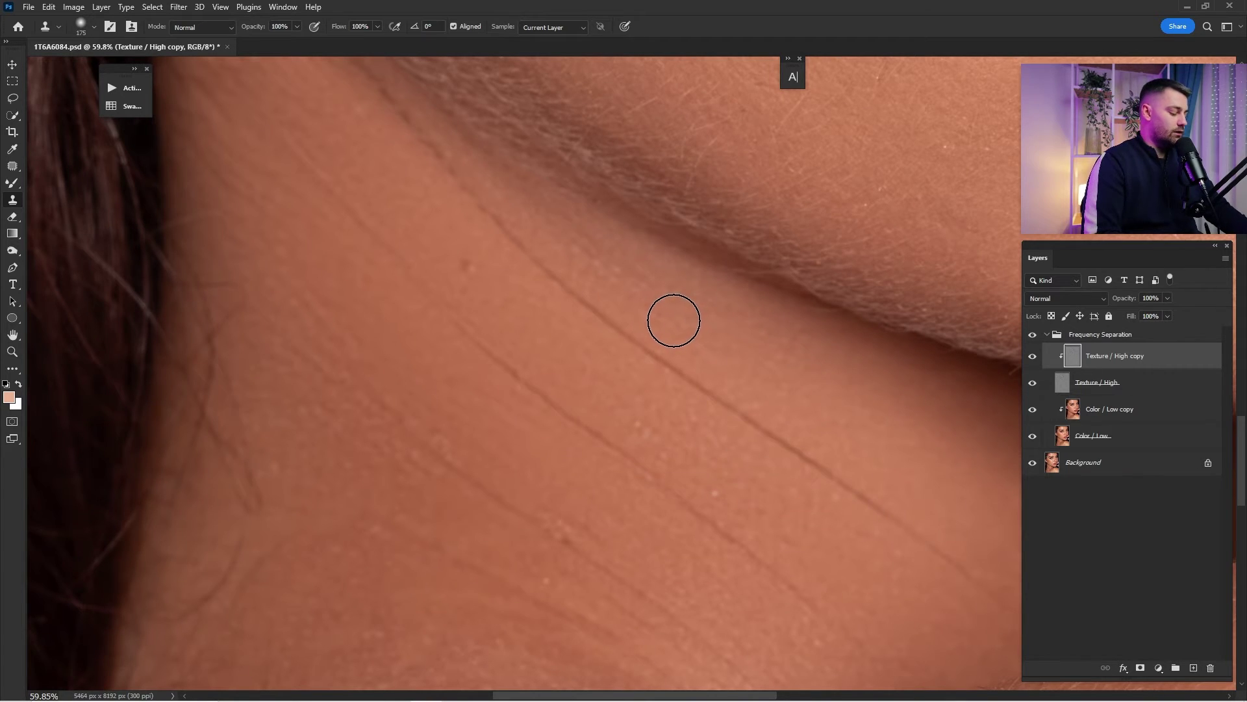
pyautogui.press('alt')
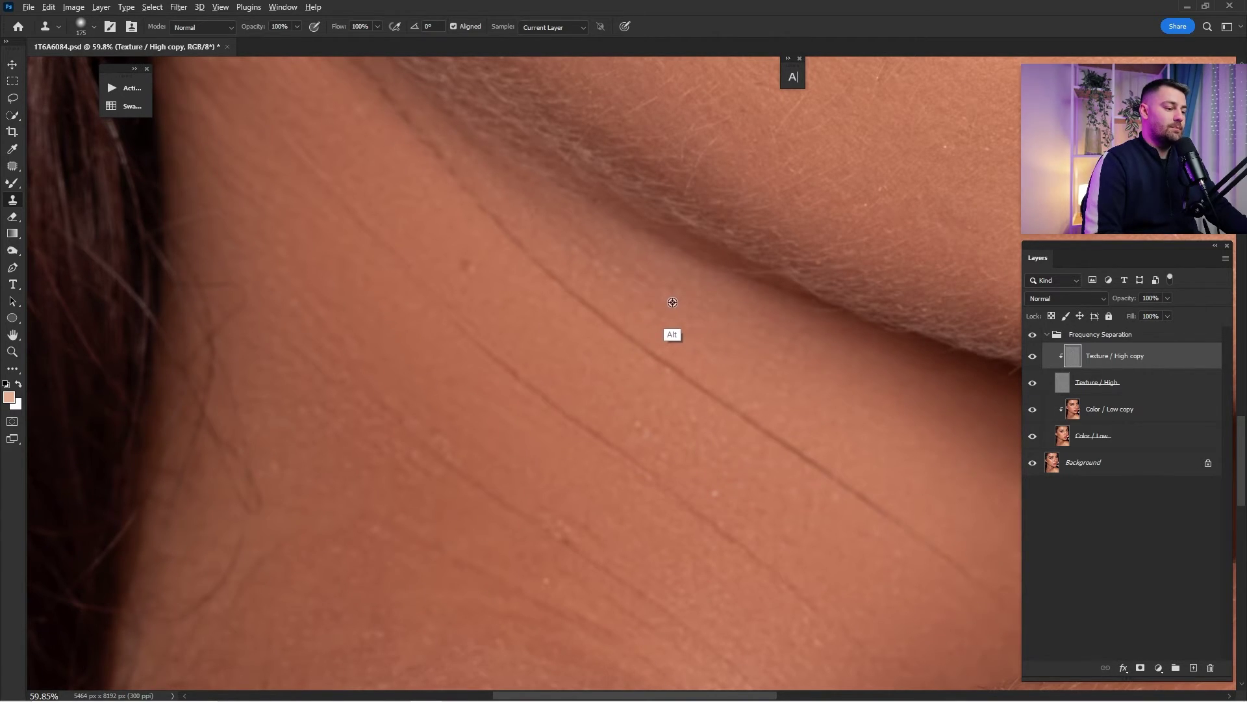
pyautogui.keyDown('alt'); pyautogui.click(672, 302); pyautogui.keyUp('alt')
pyautogui.moveTo(643, 340); pyautogui.dragTo(928, 536)
# Clone nearby neck texture over the upper part of the long crease, up towards the jawline.
pyautogui.keyDown('alt'); pyautogui.click(530, 307); pyautogui.keyUp('alt')
pyautogui.moveTo(539, 263)
pyautogui.mouseDown()
pyautogui.moveTo(608, 325)
pyautogui.moveTo(649, 340)
pyautogui.mouseUp()
pyautogui.keyDown('alt'); pyautogui.click(580, 330); pyautogui.keyUp('alt')
pyautogui.moveTo(489, 207)
pyautogui.mouseDown()
pyautogui.moveTo(568, 278)
pyautogui.moveTo(496, 266)
pyautogui.mouseUp()
pyautogui.keyDown('alt'); pyautogui.click(544, 297); pyautogui.keyUp('alt')
pyautogui.click(452, 193)
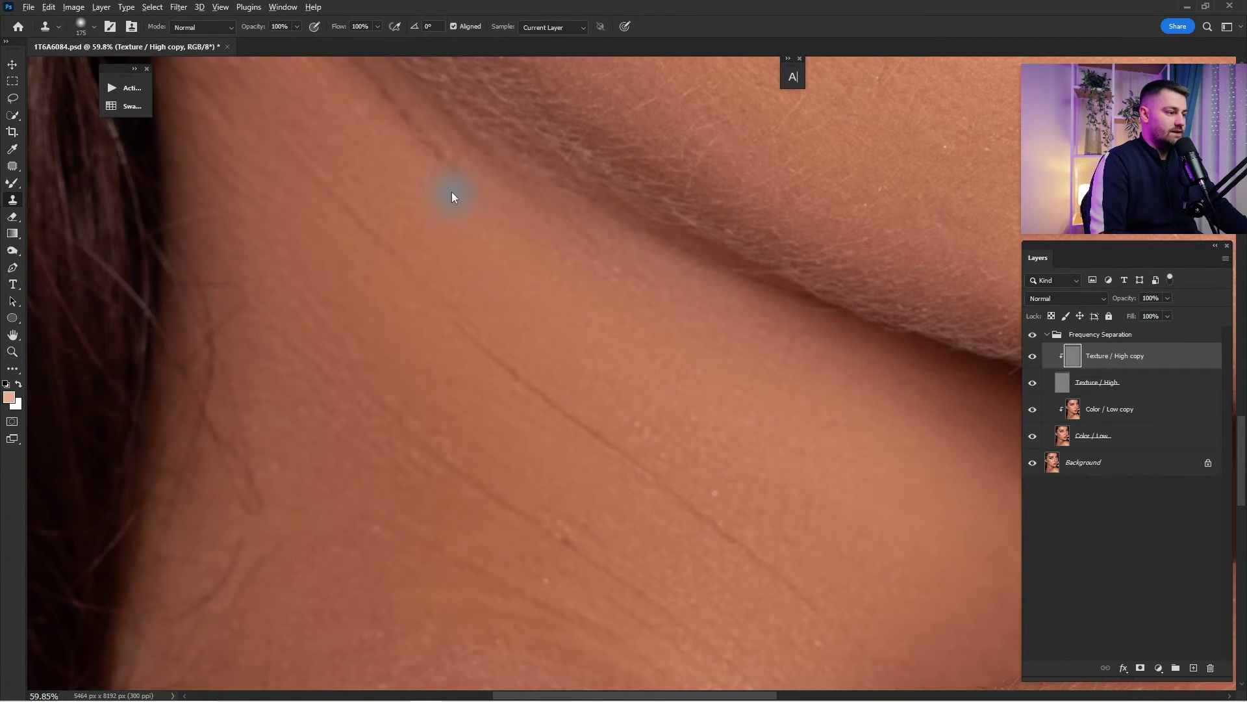
pyautogui.moveTo(454, 197); pyautogui.dragTo(472, 305)
# Try to cover the second neck crease with texture sampled from the cheek above the jawline.
pyautogui.press('z')
pyautogui.moveTo(765, 372)
pyautogui.mouseDown()
pyautogui.moveTo(724, 306)
pyautogui.moveTo(688, 345)
pyautogui.moveTo(726, 338)
pyautogui.mouseUp()
pyautogui.press('s')
pyautogui.keyDown('alt'); pyautogui.click(747, 211); pyautogui.keyUp('alt')
pyautogui.moveTo(523, 502)
pyautogui.mouseDown()
pyautogui.moveTo(553, 483)
pyautogui.moveTo(704, 620)
pyautogui.mouseUp()
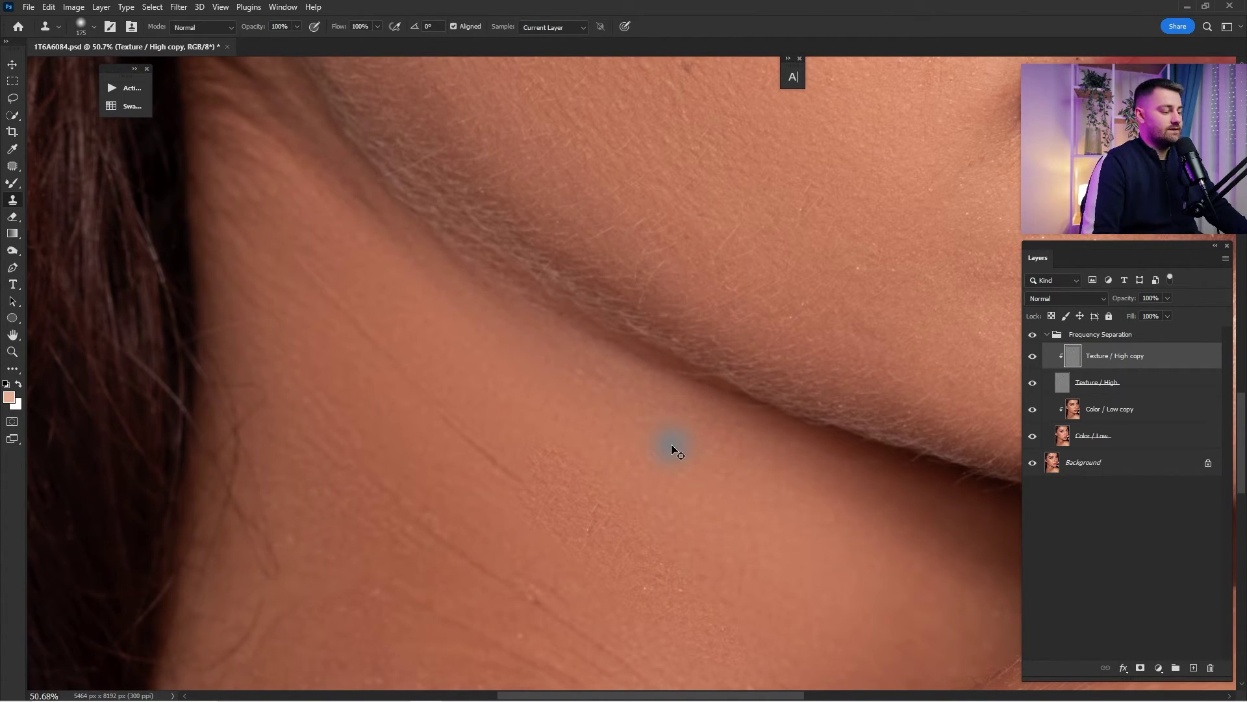
pyautogui.hotkey('ctrl', 'z')
# Clone matching neck texture over the second long crease and the faint line above it.
pyautogui.moveTo(614, 325); pyautogui.dragTo(686, 194)
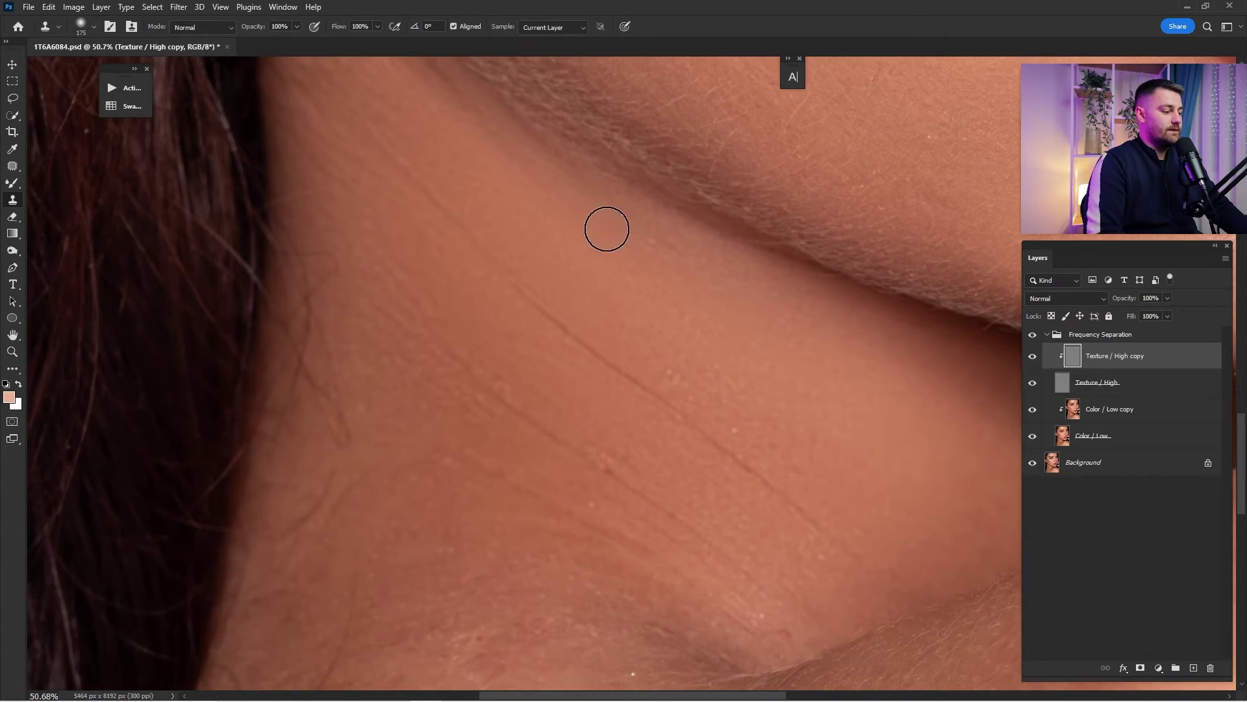
pyautogui.keyDown('alt'); pyautogui.click(606, 315); pyautogui.keyUp('alt')
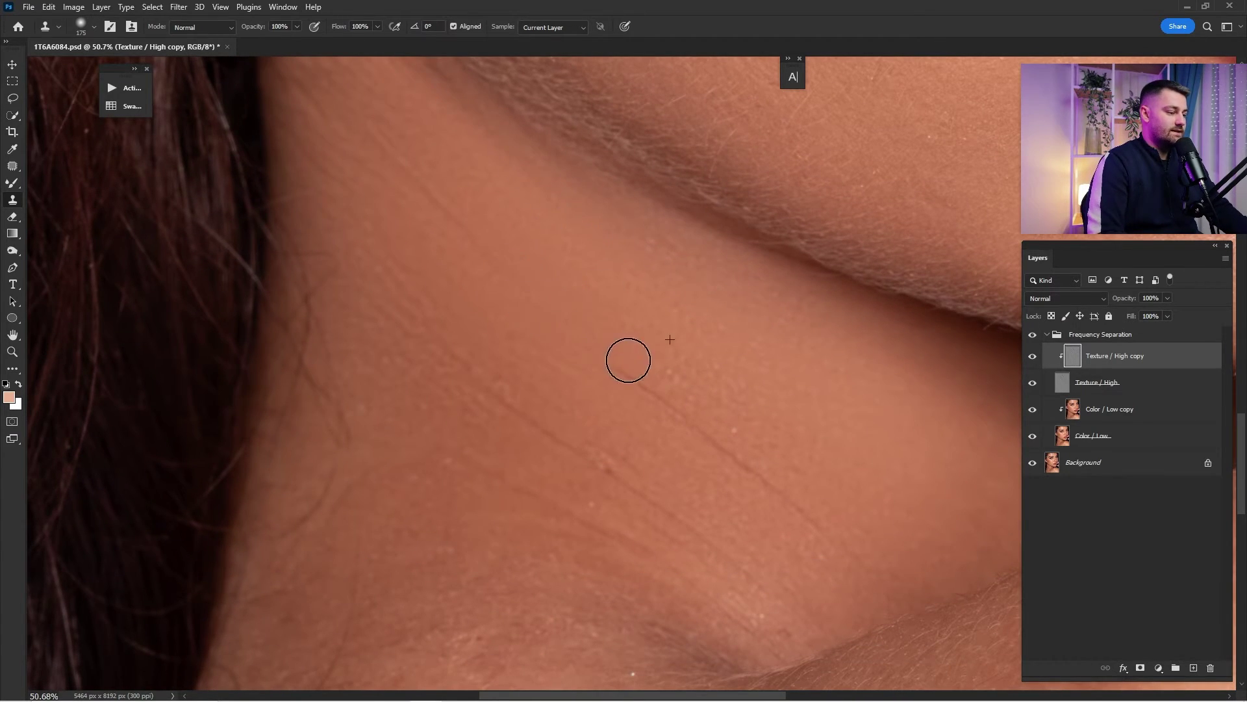
pyautogui.keyDown('alt'); pyautogui.click(832, 497); pyautogui.keyUp('alt')
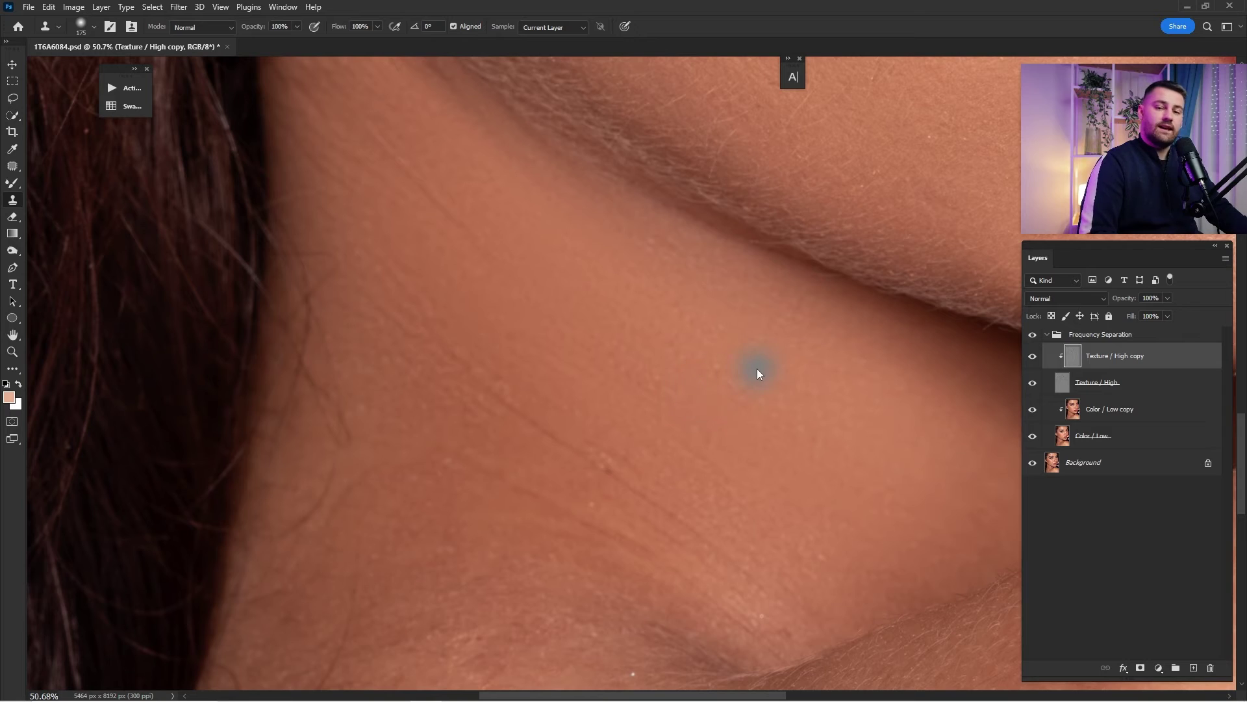
pyautogui.keyDown('alt'); pyautogui.click(469, 168); pyautogui.keyUp('alt')
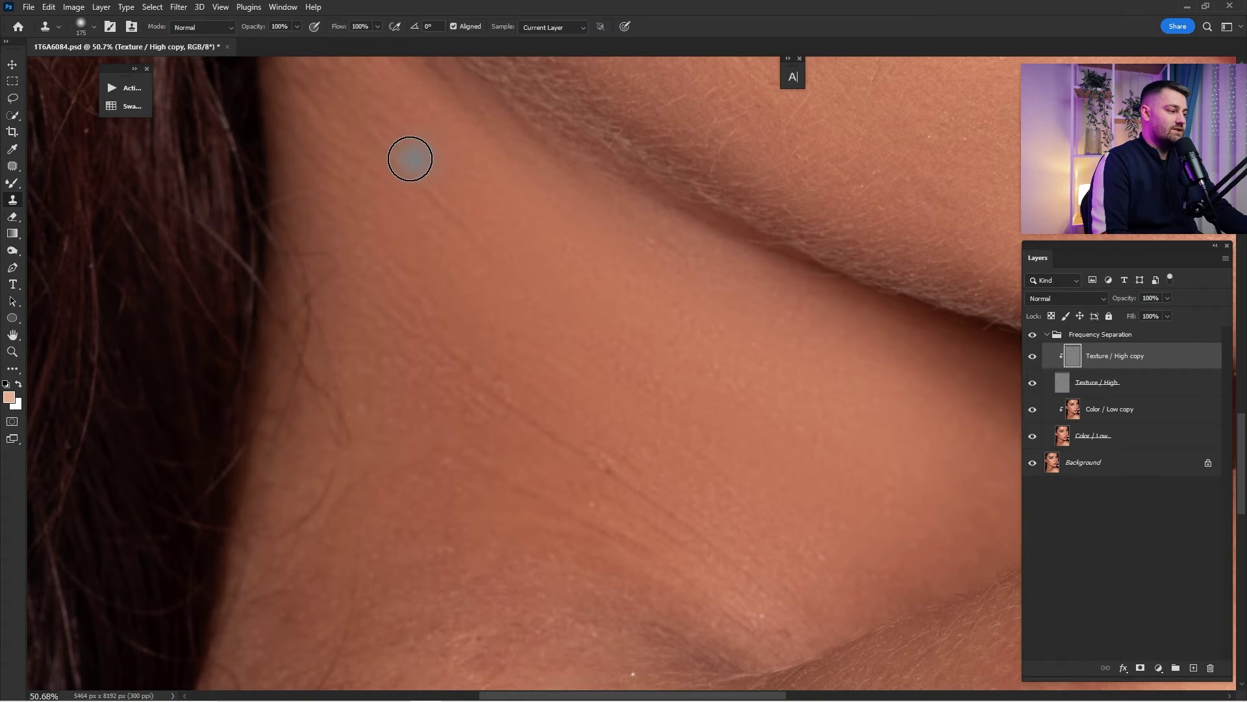
pyautogui.moveTo(395, 150)
pyautogui.mouseDown()
pyautogui.moveTo(568, 355)
pyautogui.moveTo(602, 323)
pyautogui.moveTo(596, 258)
pyautogui.mouseUp()
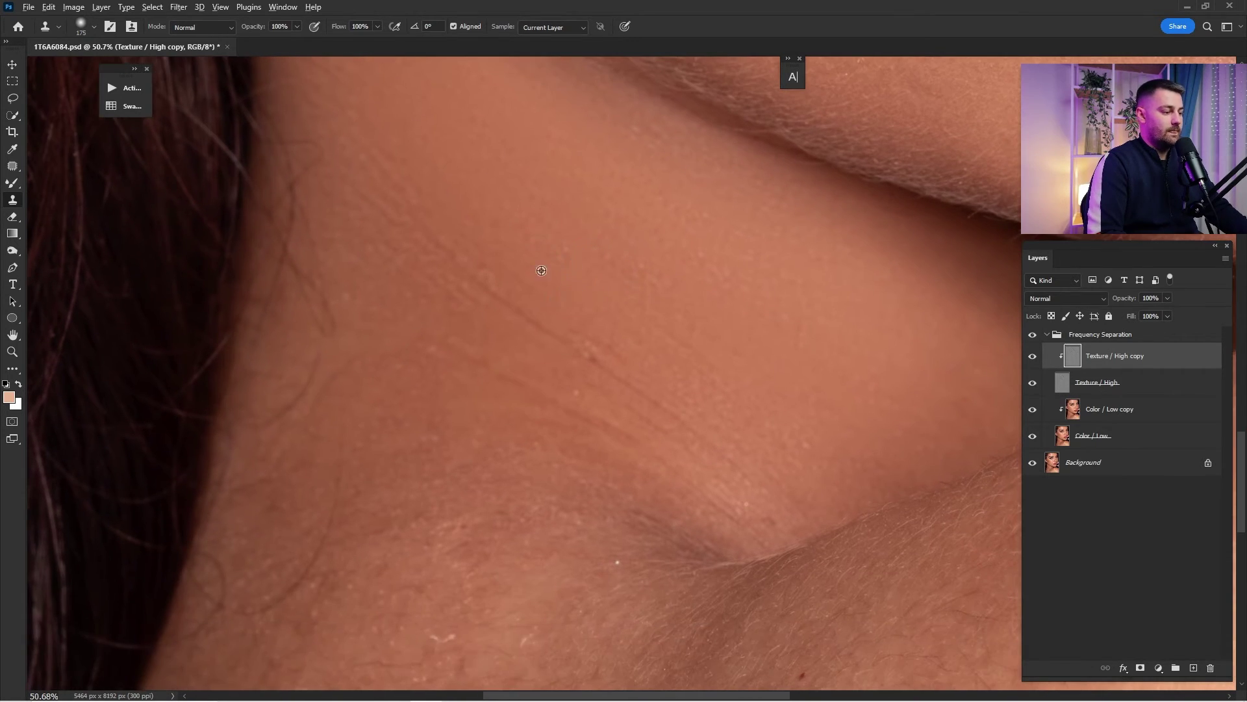
# Clone adjacent skin texture over the remaining creases on the lower neck, resampling the source along the way.
pyautogui.keyDown('alt'); pyautogui.click(540, 271); pyautogui.keyUp('alt')
pyautogui.moveTo(467, 297)
pyautogui.mouseDown()
pyautogui.moveTo(716, 437)
pyautogui.moveTo(726, 421)
pyautogui.mouseUp()
pyautogui.moveTo(536, 388)
pyautogui.mouseDown()
pyautogui.moveTo(668, 473)
pyautogui.moveTo(458, 345)
pyautogui.mouseUp()
pyautogui.moveTo(531, 362); pyautogui.dragTo(625, 518)
pyautogui.keyDown('alt'); pyautogui.click(562, 382); pyautogui.keyUp('alt')
pyautogui.moveTo(490, 360)
pyautogui.mouseDown()
pyautogui.moveTo(538, 423)
pyautogui.moveTo(468, 327)
pyautogui.mouseUp()
pyautogui.moveTo(626, 345); pyautogui.dragTo(519, 281)
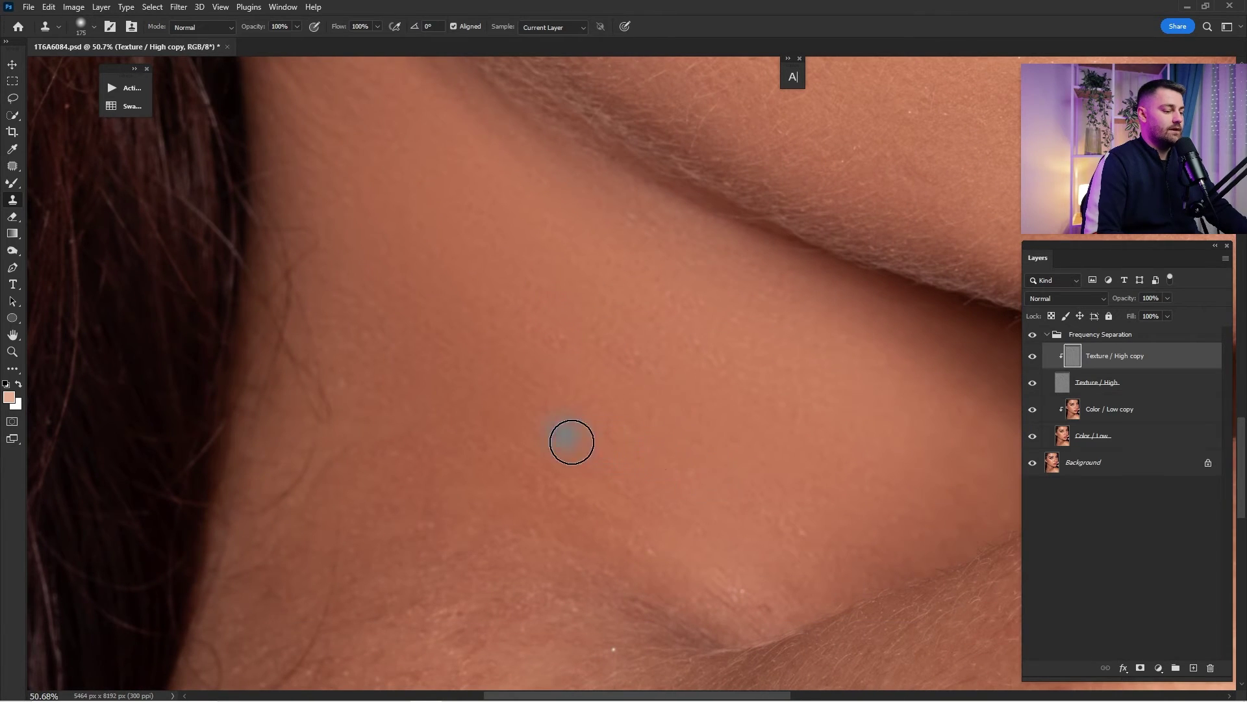
# Reduce the Clone Stamp to 125 px and cover the curved stray hair on the cheek beside the earlobe.
pyautogui.moveTo(767, 371); pyautogui.dragTo(663, 379)
pyautogui.moveTo(757, 145); pyautogui.dragTo(747, 360)
pyautogui.moveTo(699, 365); pyautogui.dragTo(867, 325)
pyautogui.moveTo(634, 345)
pyautogui.mouseDown()
pyautogui.moveTo(723, 355)
pyautogui.moveTo(668, 352)
pyautogui.mouseUp()
pyautogui.moveTo(703, 398); pyautogui.dragTo(675, 400)
pyautogui.keyDown('alt'); pyautogui.click(704, 522); pyautogui.keyUp('alt')
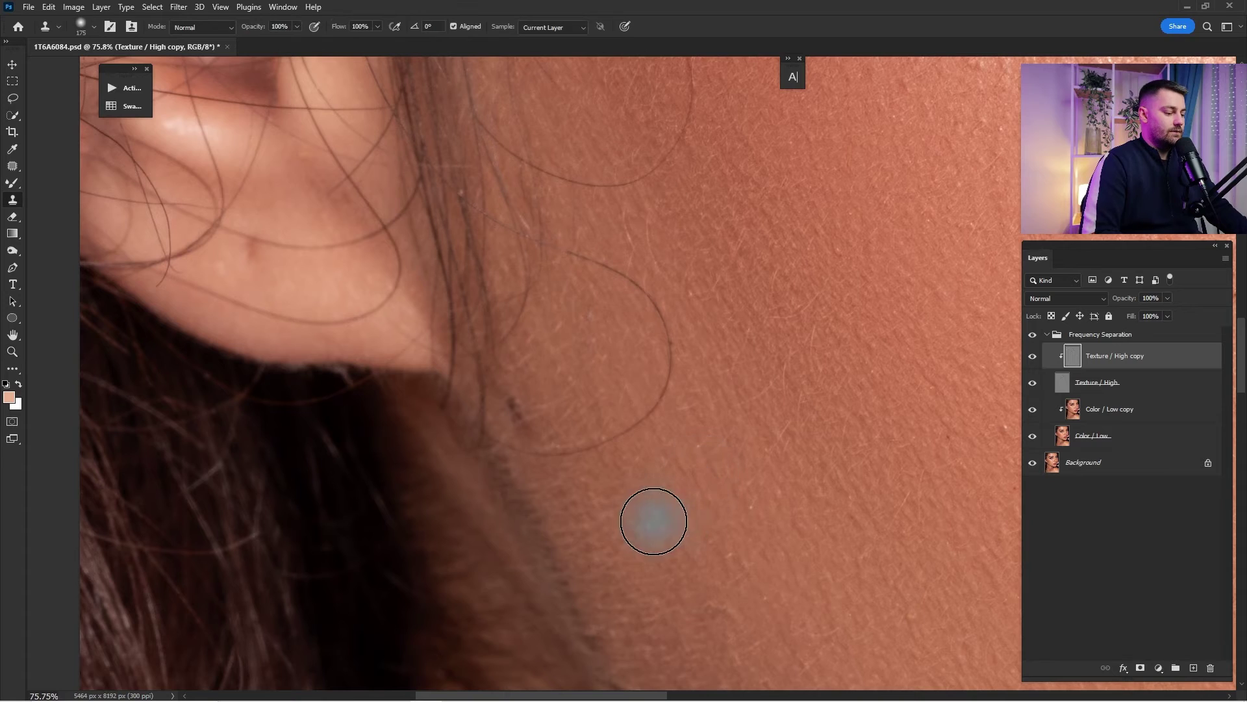
pyautogui.press('[')
pyautogui.press('[')
pyautogui.keyDown('alt'); pyautogui.click(590, 482); pyautogui.keyUp('alt')
pyautogui.moveTo(549, 461)
pyautogui.mouseDown()
pyautogui.moveTo(654, 418)
pyautogui.moveTo(632, 319)
pyautogui.moveTo(671, 325)
pyautogui.mouseUp()
pyautogui.keyDown('alt'); pyautogui.click(681, 347); pyautogui.keyUp('alt')
pyautogui.keyDown('alt'); pyautogui.click(675, 305); pyautogui.keyUp('alt')
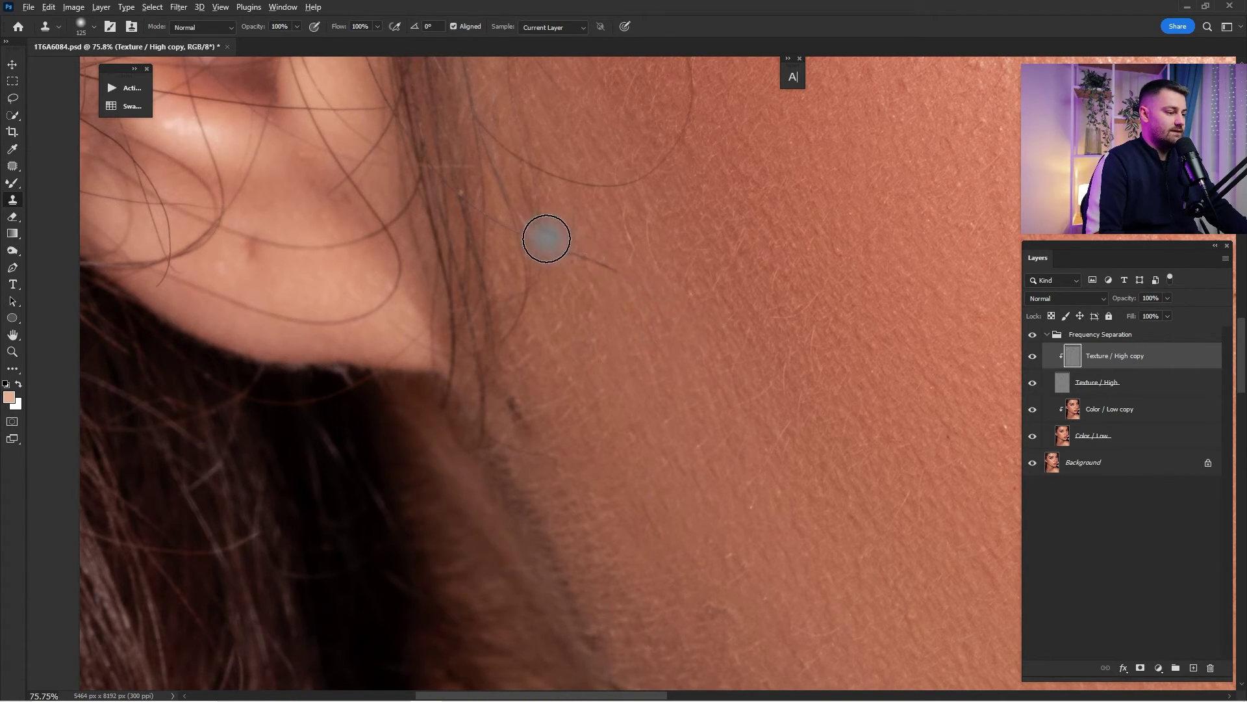
# Clone cheek texture over the leftover stray hair fragments beside the ear.
pyautogui.moveTo(547, 239); pyautogui.dragTo(579, 255)
pyautogui.moveTo(689, 218); pyautogui.dragTo(692, 378)
pyautogui.moveTo(690, 259); pyautogui.dragTo(698, 218)
pyautogui.keyDown('alt'); pyautogui.click(679, 335); pyautogui.keyUp('alt')
pyautogui.moveTo(614, 350); pyautogui.dragTo(541, 342)
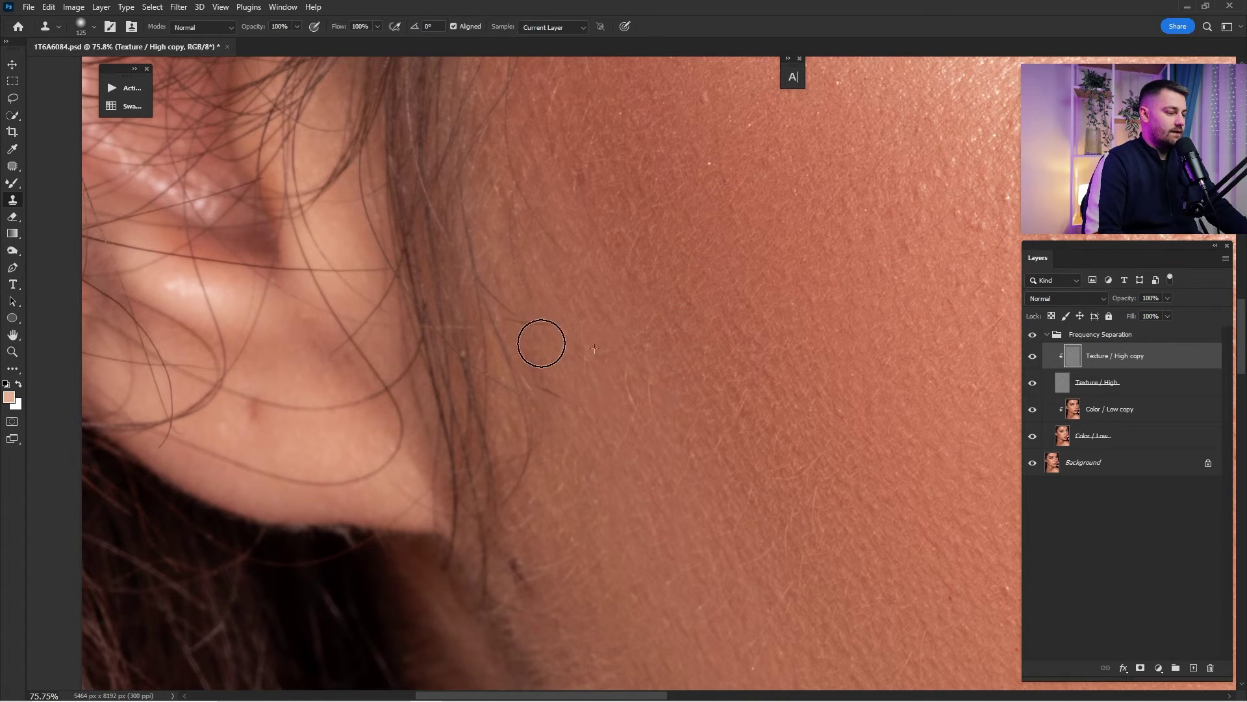
pyautogui.keyDown('alt'); pyautogui.click(618, 419); pyautogui.keyUp('alt')
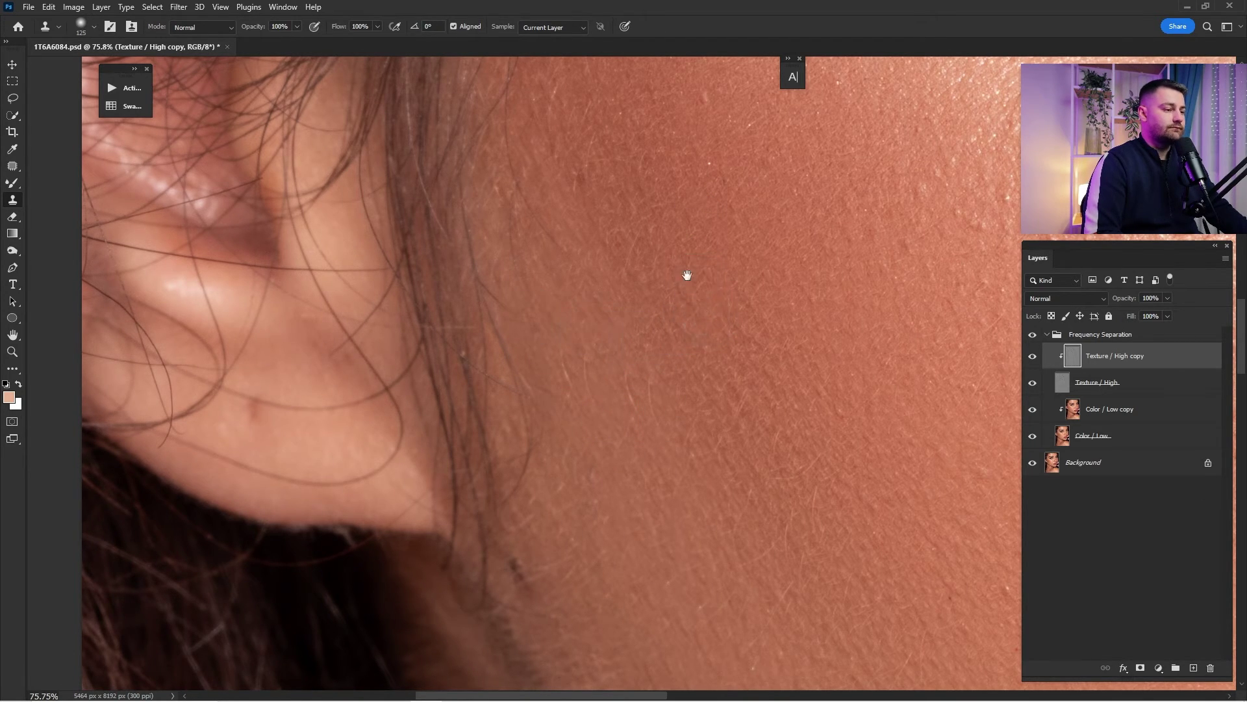
# Clone clean skin texture over small flaws on the upper face with the Clone Stamp reduced to 80 px.
pyautogui.moveTo(688, 273)
pyautogui.mouseDown()
pyautogui.moveTo(637, 382)
pyautogui.moveTo(668, 314)
pyautogui.mouseUp()
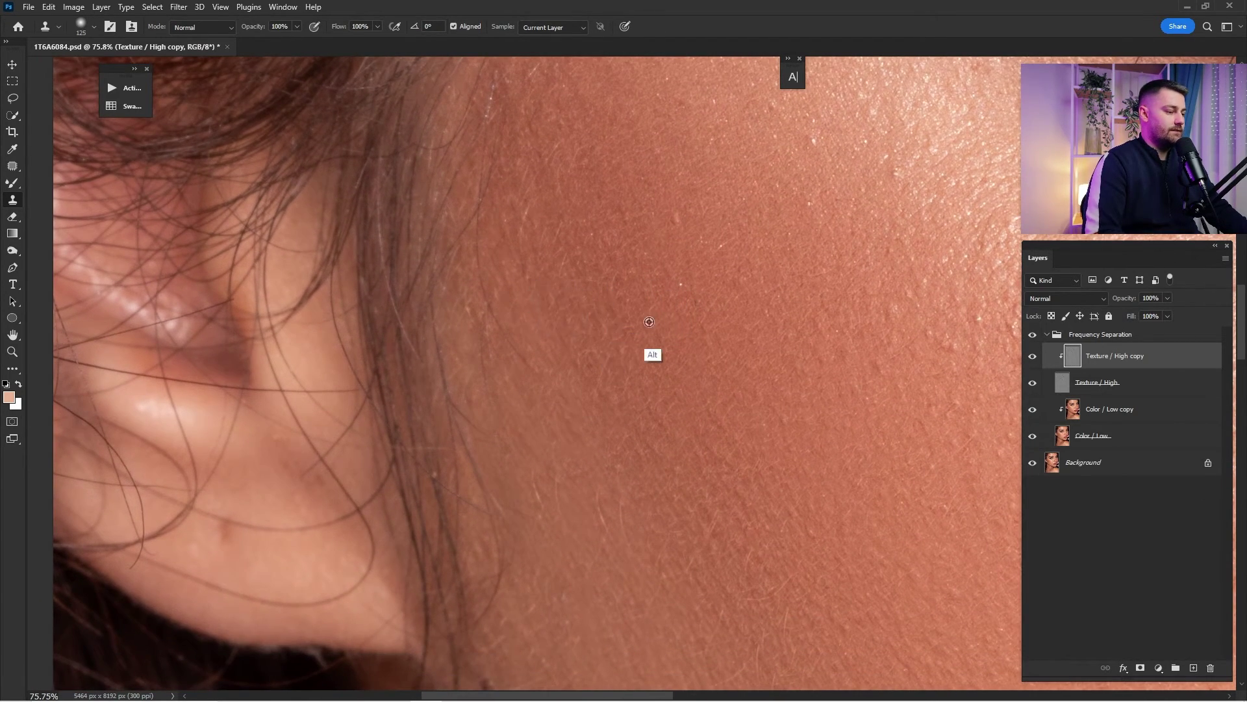
pyautogui.moveTo(754, 208); pyautogui.dragTo(703, 354)
pyautogui.moveTo(681, 258); pyautogui.dragTo(668, 437)
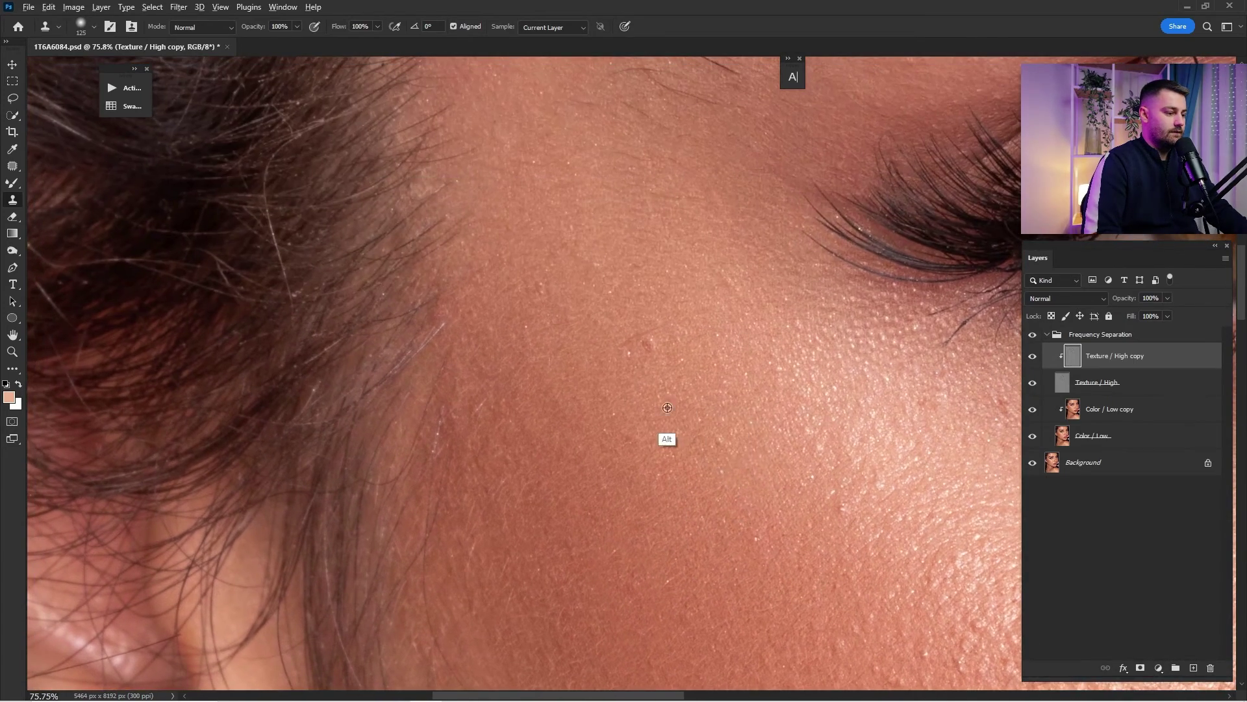
pyautogui.moveTo(692, 291); pyautogui.dragTo(618, 446)
pyautogui.moveTo(786, 258); pyautogui.dragTo(849, 264)
pyautogui.moveTo(849, 263)
pyautogui.mouseDown()
pyautogui.moveTo(731, 287)
pyautogui.moveTo(707, 256)
pyautogui.moveTo(684, 269)
pyautogui.moveTo(743, 297)
pyautogui.moveTo(760, 264)
pyautogui.mouseUp()
pyautogui.press('[')
pyautogui.press('[')
pyautogui.press('[')
pyautogui.keyDown('alt'); pyautogui.click(684, 269); pyautogui.keyUp('alt')
pyautogui.keyDown('alt'); pyautogui.click(703, 294); pyautogui.keyUp('alt')
pyautogui.click(741, 301)
pyautogui.keyDown('alt'); pyautogui.click(807, 280); pyautogui.keyUp('alt')
pyautogui.keyDown('alt'); pyautogui.click(793, 269); pyautogui.keyUp('alt')
pyautogui.moveTo(752, 308); pyautogui.dragTo(794, 296)
# Clone forehead texture over the curved stray hair along the forehead's upper edge with a 125 px brush.
pyautogui.moveTo(896, 239); pyautogui.dragTo(762, 322)
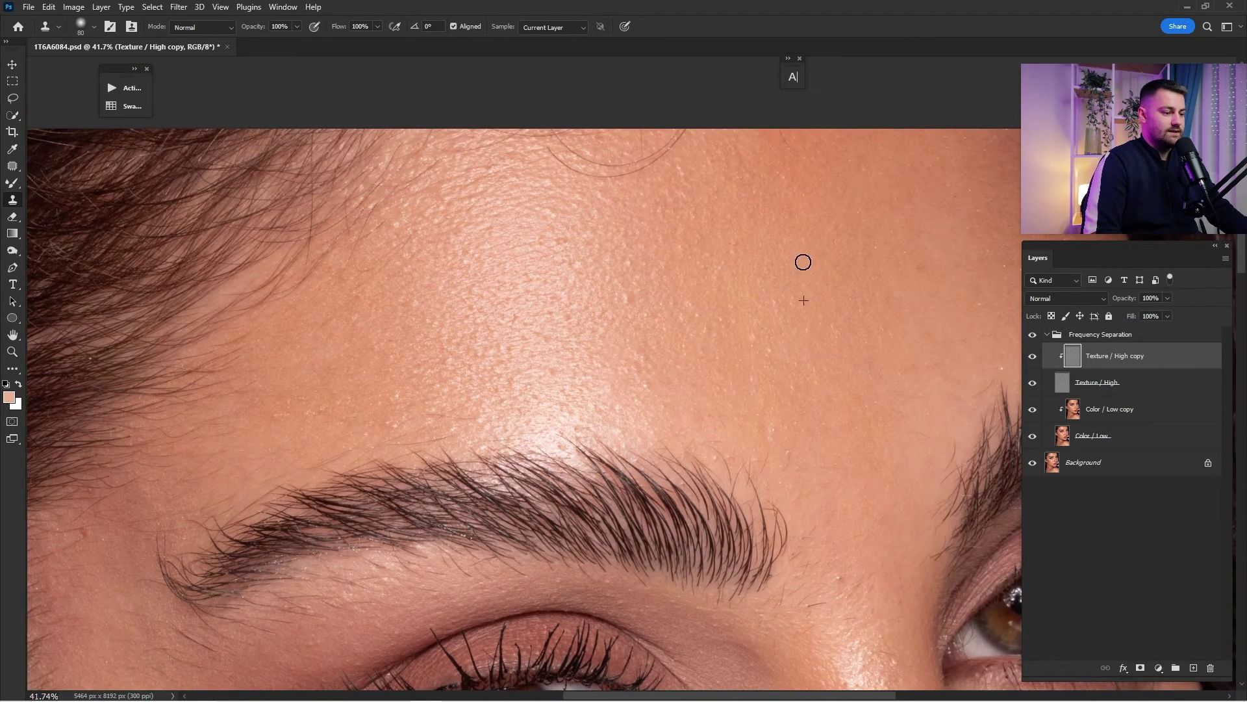
pyautogui.scroll(3, 803, 262)
pyautogui.hscroll(-4, 819, 261)
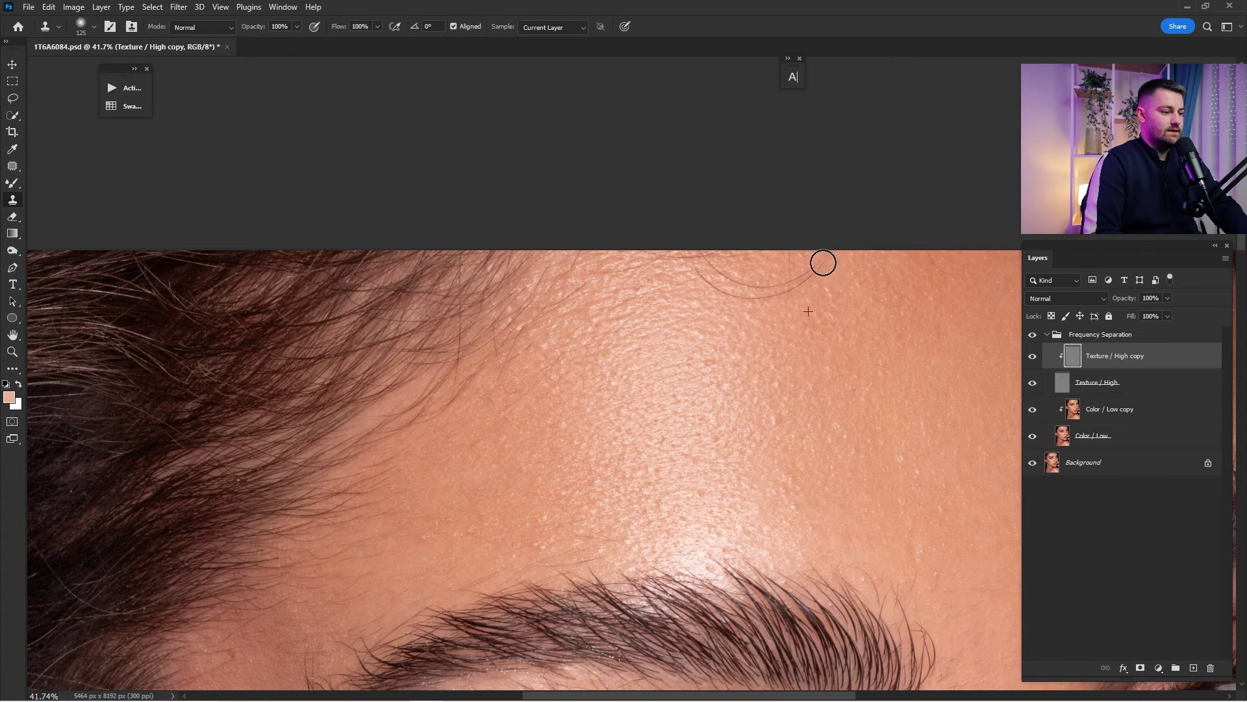
pyautogui.scroll(-2, 715, 276)
pyautogui.hscroll(3, 636, 283)
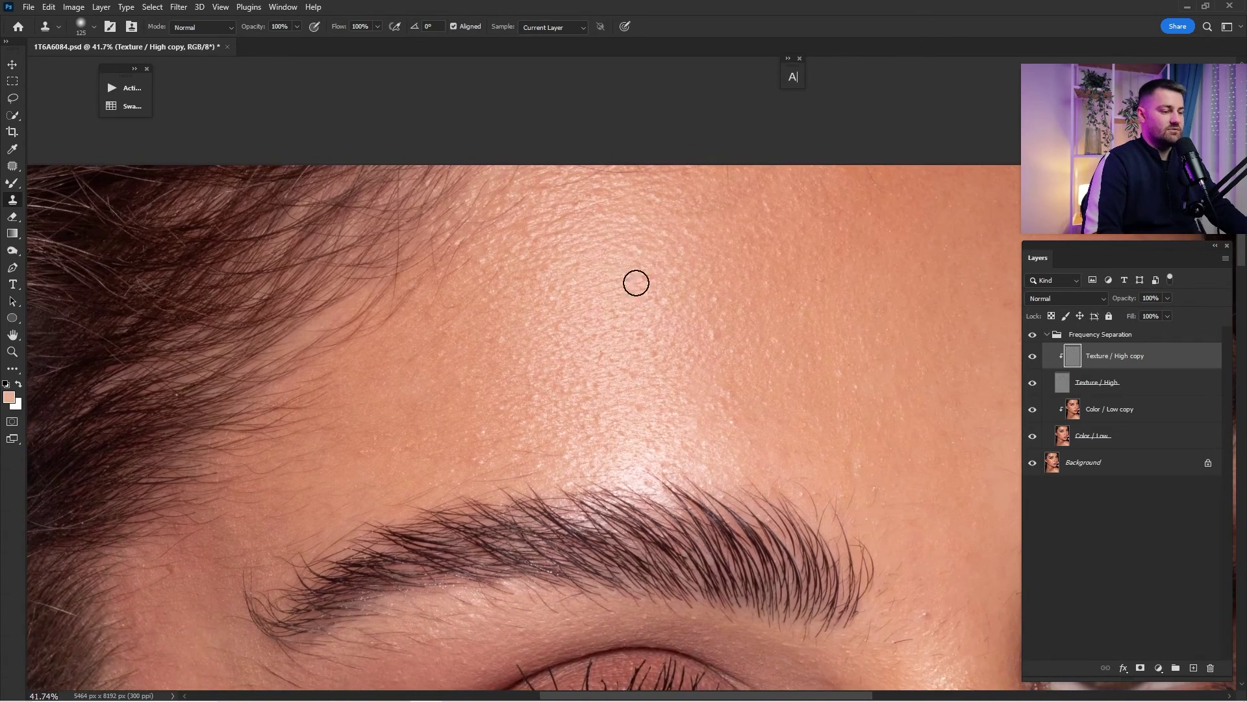
# Try cloning the coarse texture of the forehead's highlight onto the smoother skin above the inner eyebrow.
pyautogui.keyDown('alt'); pyautogui.click(625, 287); pyautogui.keyUp('alt')
pyautogui.moveTo(889, 283); pyautogui.dragTo(885, 277)
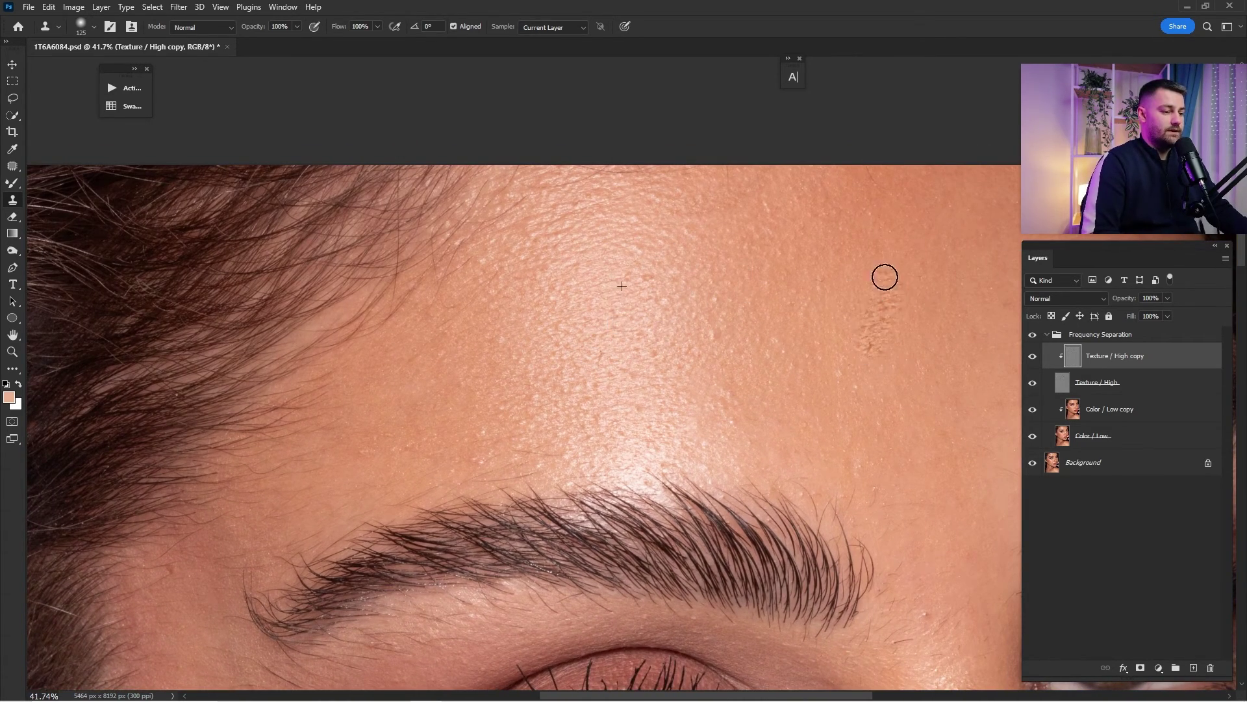
pyautogui.moveTo(691, 334); pyautogui.dragTo(794, 302)
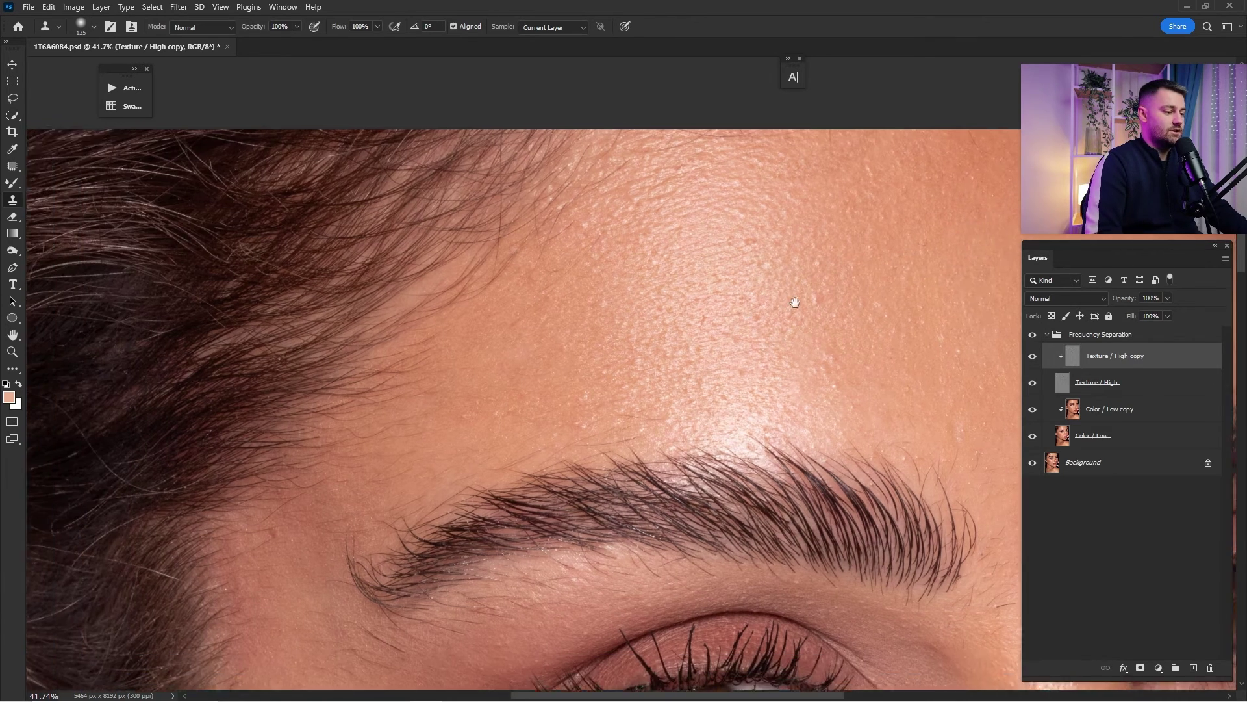
# Clone clean forehead texture over the uneven skin and stray hairs between the hairline and the outer eyebrow.
pyautogui.moveTo(634, 350); pyautogui.dragTo(779, 312)
pyautogui.keyDown('alt'); pyautogui.click(820, 237); pyautogui.keyUp('alt')
pyautogui.keyDown('alt'); pyautogui.click(687, 330); pyautogui.keyUp('alt')
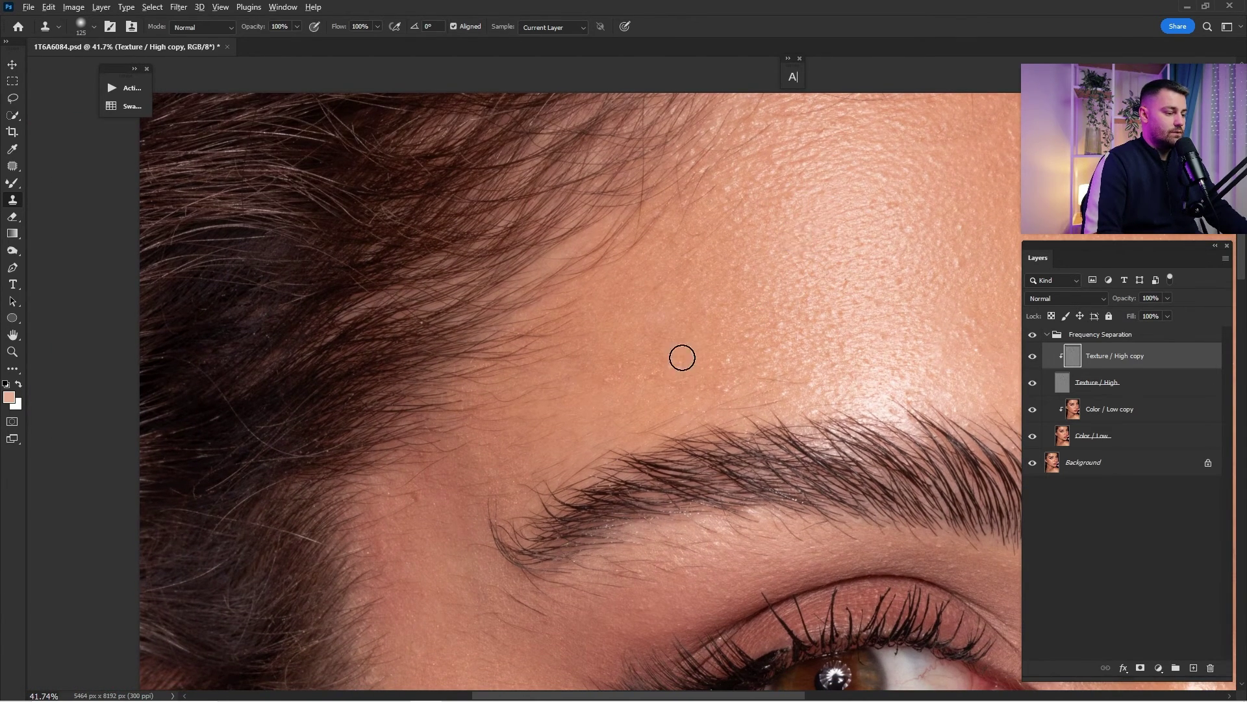
pyautogui.click(609, 375)
pyautogui.keyDown('alt'); pyautogui.click(654, 386); pyautogui.keyUp('alt')
pyautogui.click(640, 385)
pyautogui.keyDown('alt'); pyautogui.click(737, 342); pyautogui.keyUp('alt')
pyautogui.click(752, 267)
pyautogui.keyDown('alt'); pyautogui.click(694, 383); pyautogui.keyUp('alt')
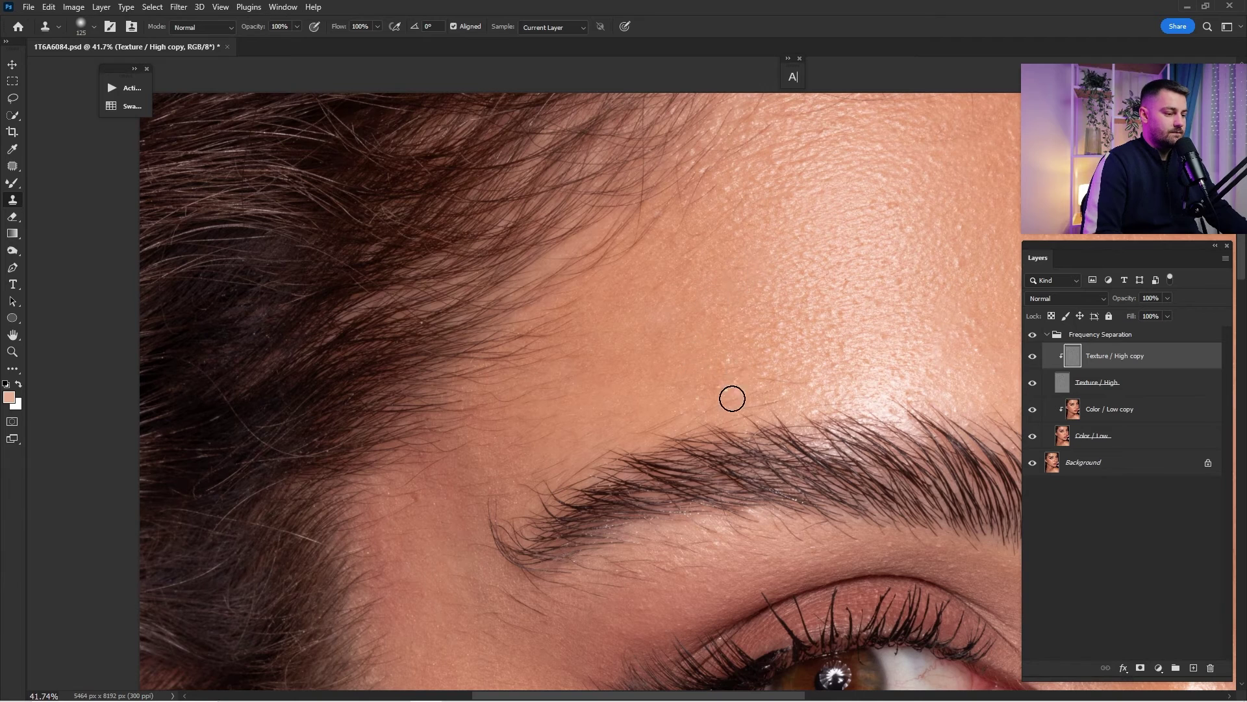
# Smooth the tones of the upper back and shoulder on the Color / Low copy layer with a 1500 px Mixer Brush, reducing it to 1200 px.
pyautogui.moveTo(413, 496); pyautogui.dragTo(560, 326)
pyautogui.moveTo(727, 676)
pyautogui.mouseDown()
pyautogui.moveTo(673, 384)
pyautogui.moveTo(515, 384)
pyautogui.mouseUp()
pyautogui.press('z')
pyautogui.hotkey('ctrl', '0')
pyautogui.hotkey('alt', '[')
pyautogui.hotkey('alt', '[')
pyautogui.press('b')
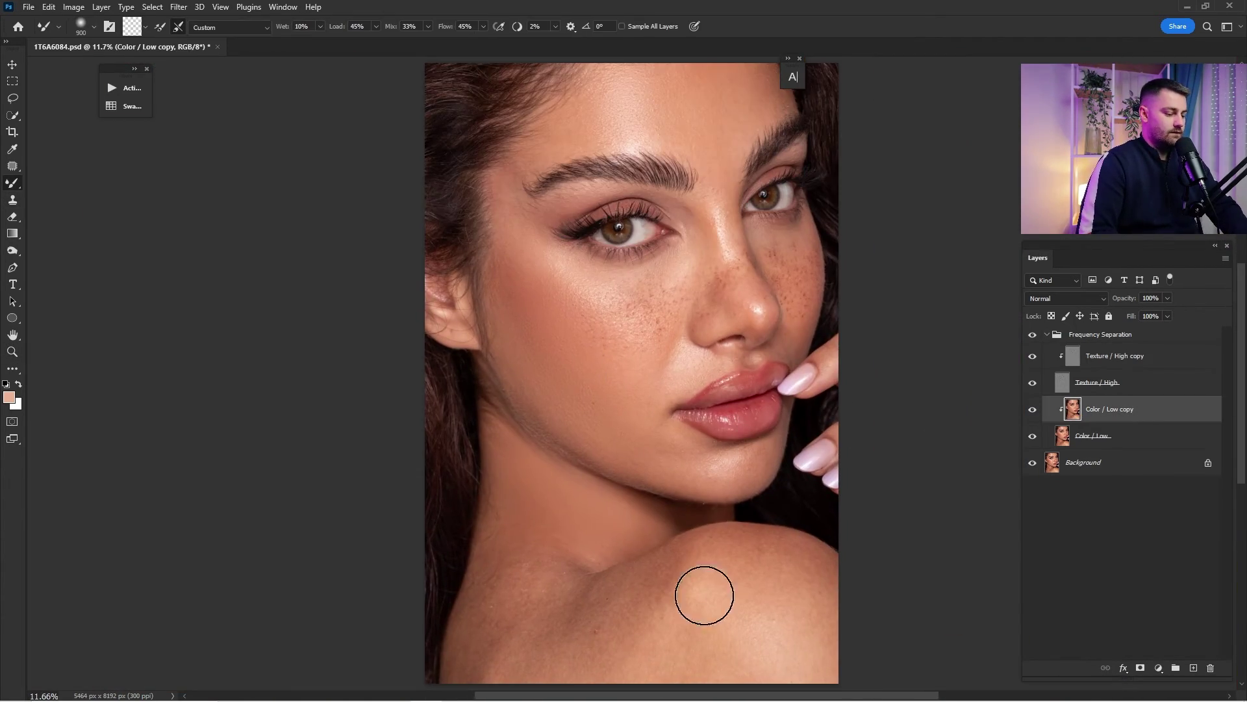
pyautogui.press(']')
pyautogui.press(']')
pyautogui.press(']')
pyautogui.press(']')
pyautogui.press(']')
pyautogui.press(']')
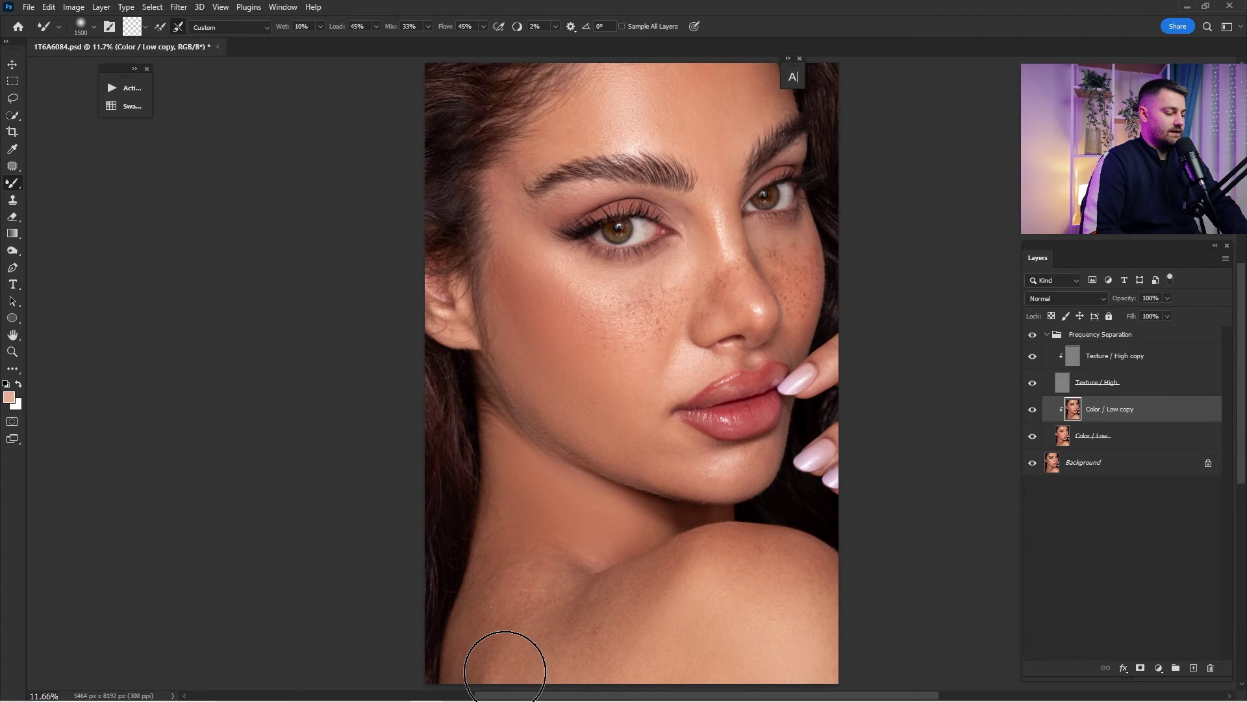
pyautogui.moveTo(505, 671)
pyautogui.mouseDown()
pyautogui.moveTo(512, 596)
pyautogui.moveTo(602, 651)
pyautogui.moveTo(549, 621)
pyautogui.moveTo(562, 649)
pyautogui.moveTo(523, 535)
pyautogui.moveTo(540, 602)
pyautogui.moveTo(583, 621)
pyautogui.moveTo(672, 626)
pyautogui.moveTo(677, 591)
pyautogui.moveTo(655, 605)
pyautogui.moveTo(694, 591)
pyautogui.moveTo(634, 627)
pyautogui.moveTo(748, 612)
pyautogui.mouseUp()
pyautogui.press('[')
pyautogui.press('[')
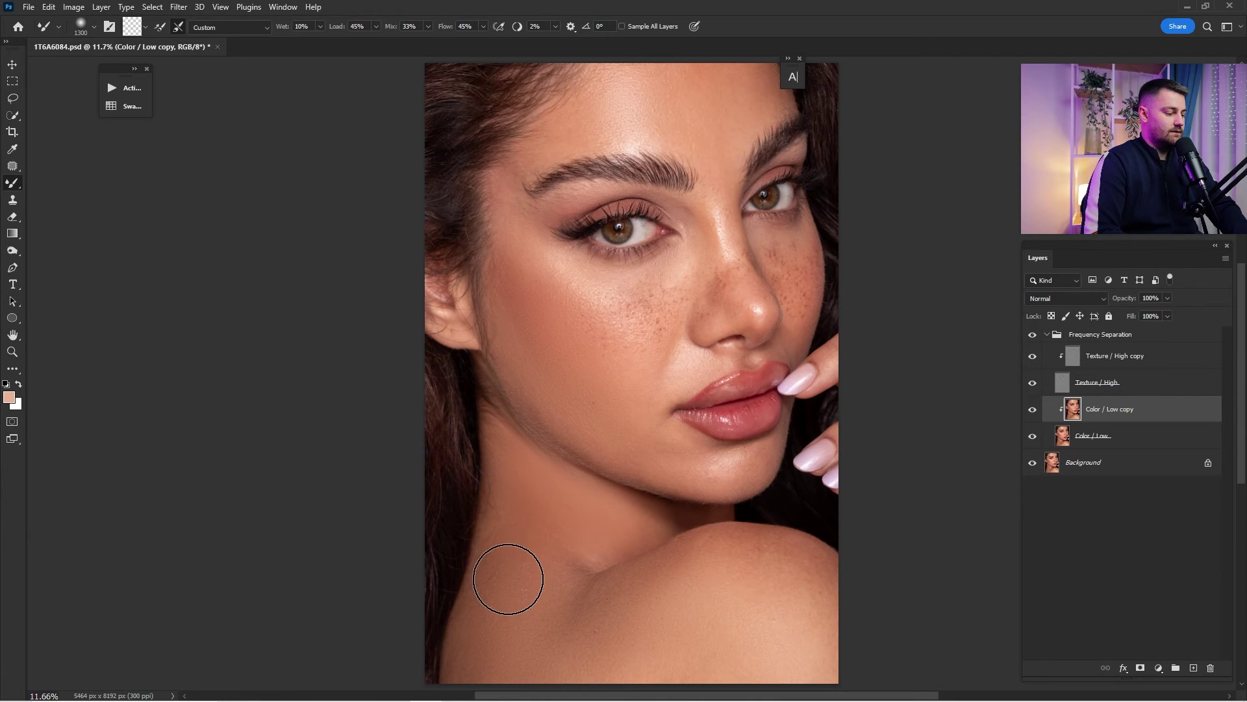
# Compare the portrait before and after retouching by toggling the visibility of the expanded Frequency Separation group.
pyautogui.click(1033, 335)
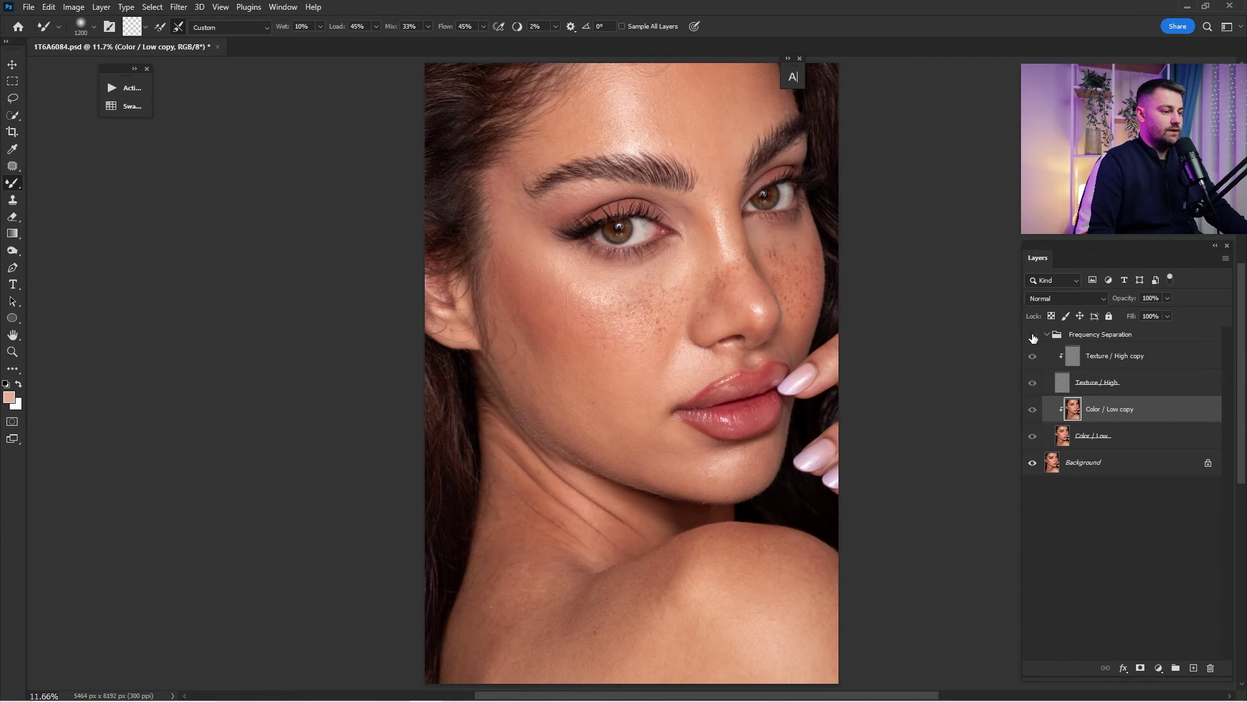
pyautogui.click(1033, 335)
pyautogui.click(1035, 336)
pyautogui.click(1037, 337)
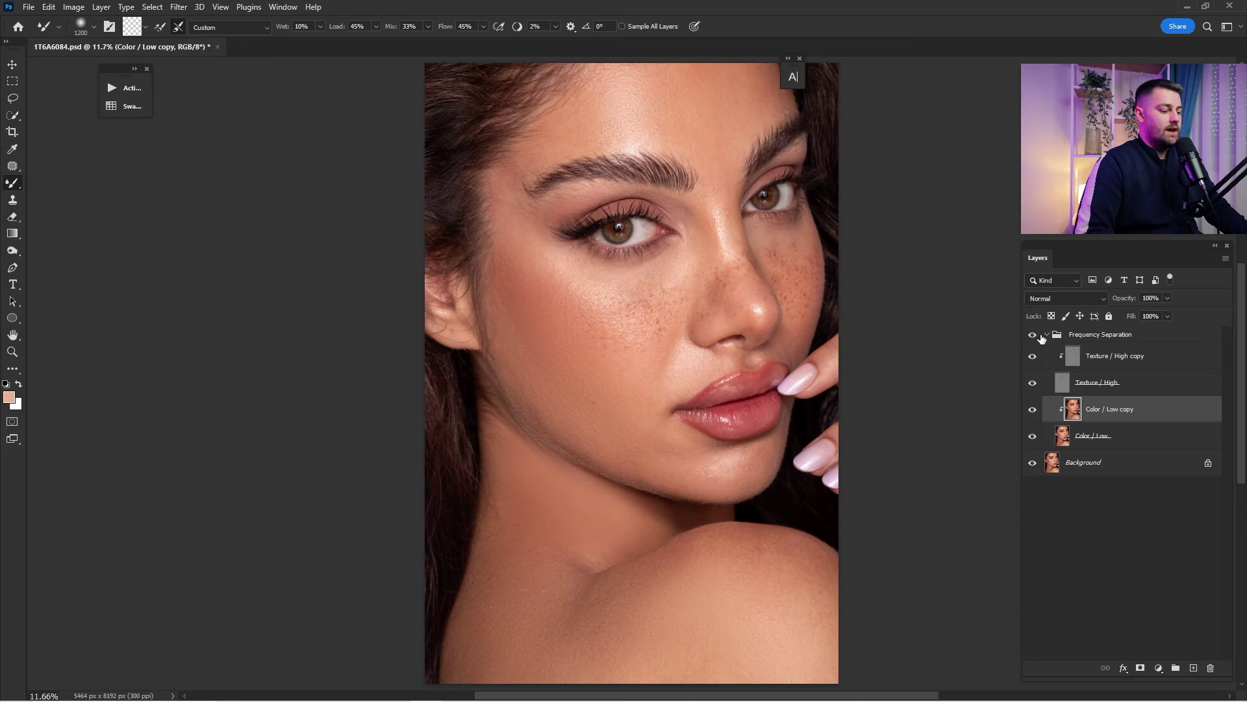
pyautogui.click(1043, 343)
pyautogui.click(1042, 338)
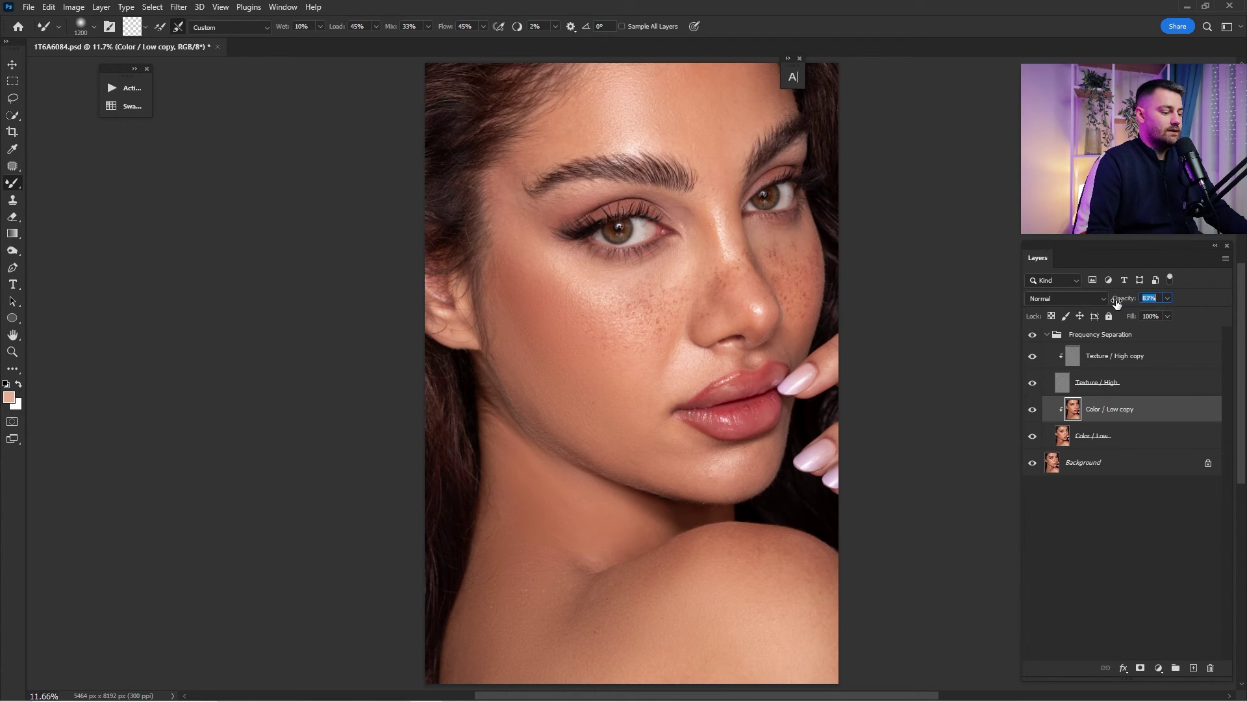
# Set the Color / Low copy layer's opacity to 81% and collapse the Frequency Separation group.
pyautogui.press('Return')
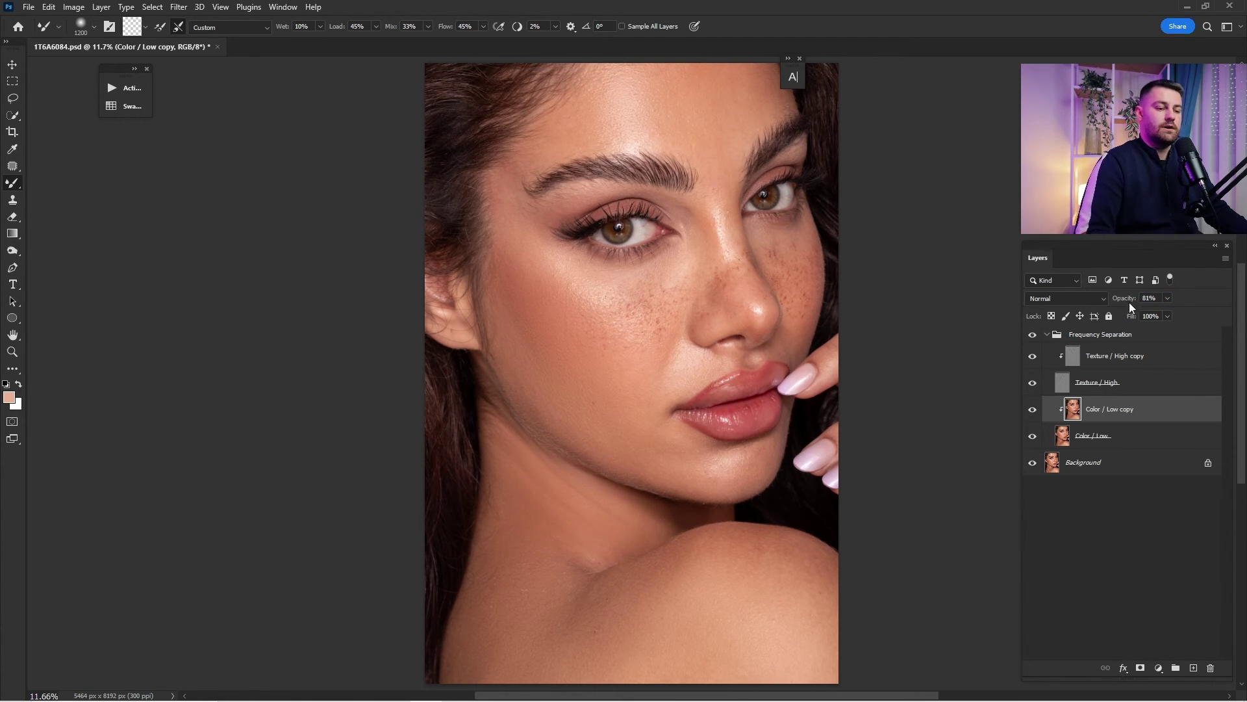
pyautogui.click(1046, 334)
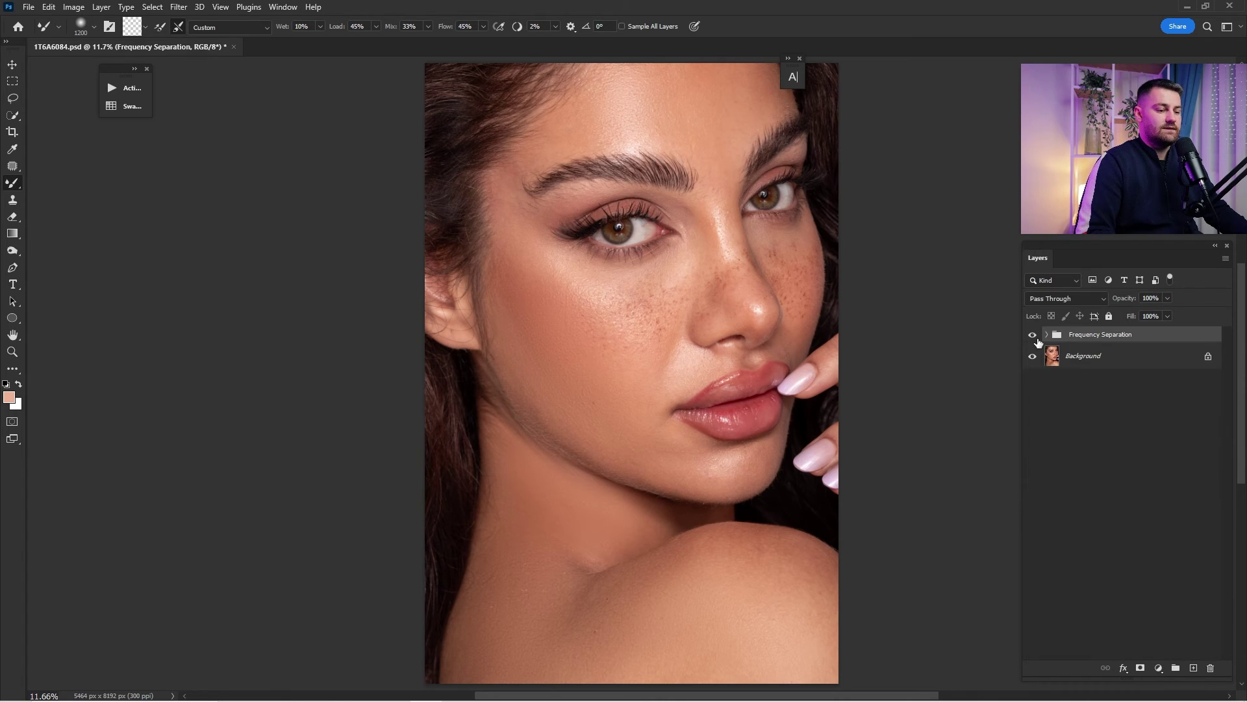
# Hide and show the collapsed Frequency Separation group to compare the final retouch with the original, leaving it visible.
pyautogui.click(1033, 335)
pyautogui.click(1033, 335)
pyautogui.click(1033, 335)
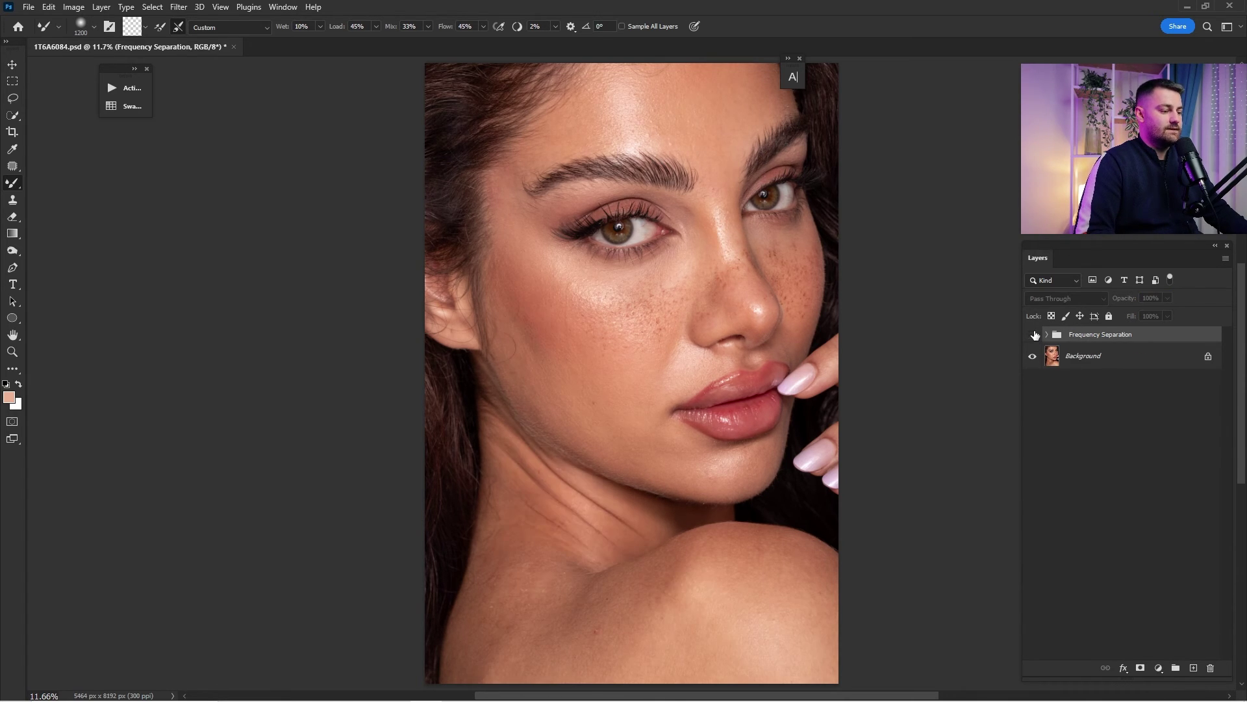
pyautogui.click(1033, 335)
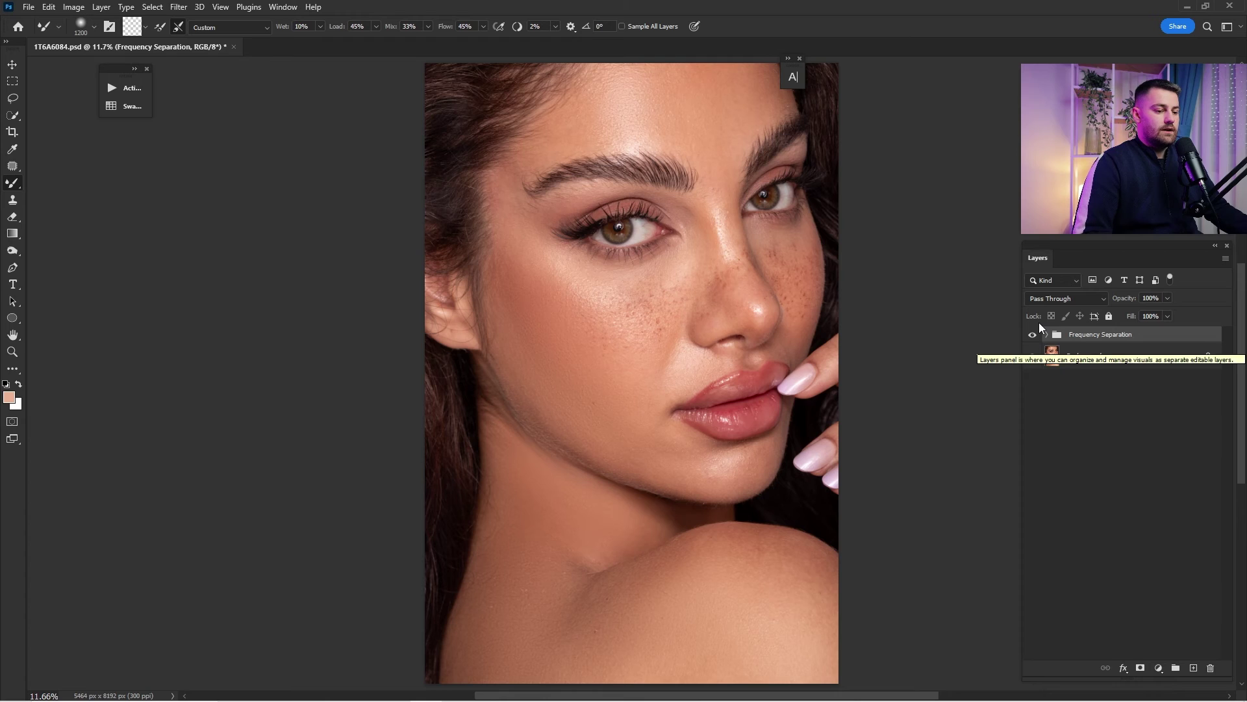